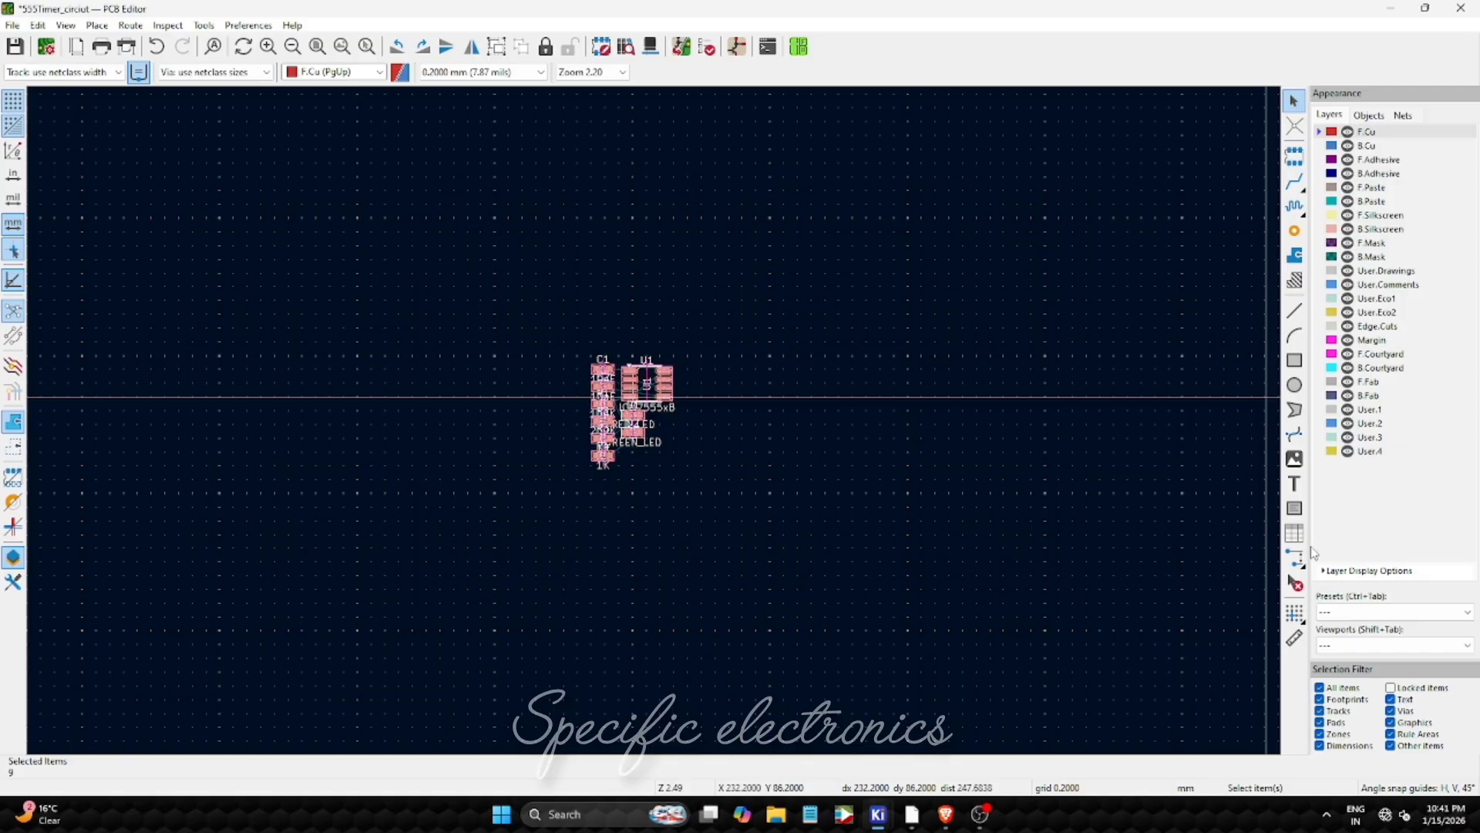
# - Place the grid origin below and to the left of the footprint cluster
pyautogui.click(1300, 615)
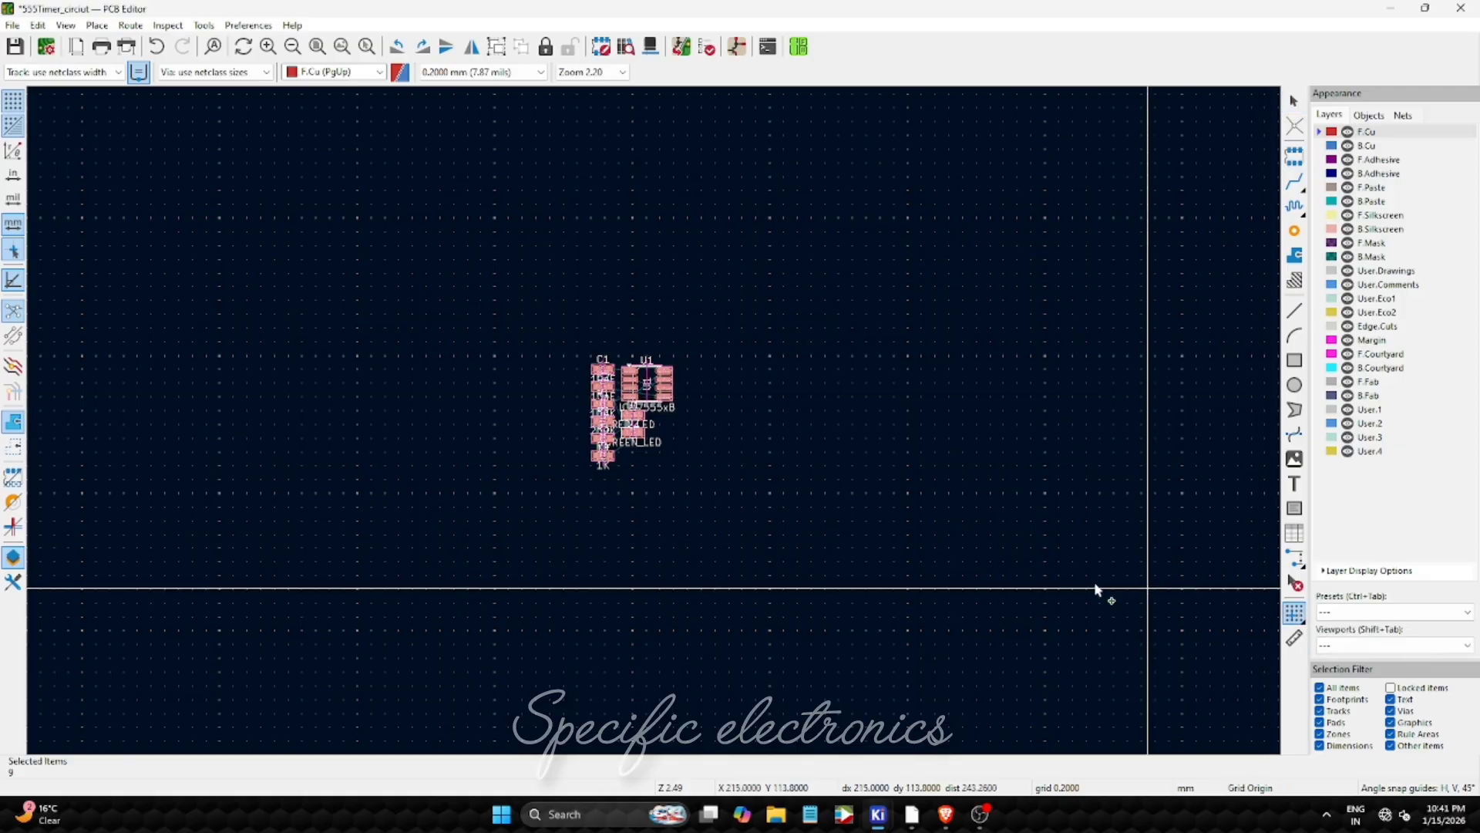
pyautogui.click(494, 496)
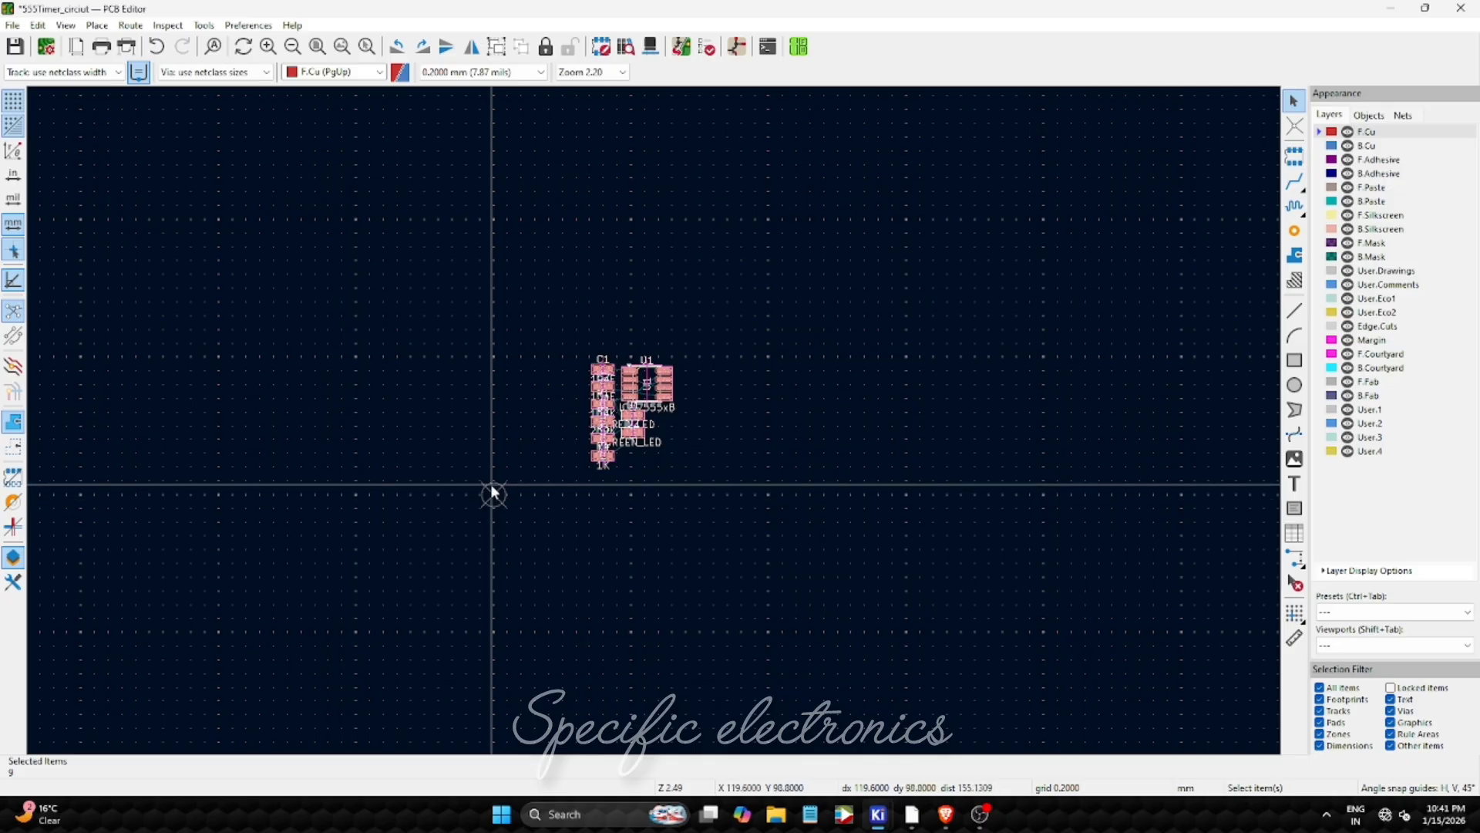
pyautogui.rightClick(492, 494)
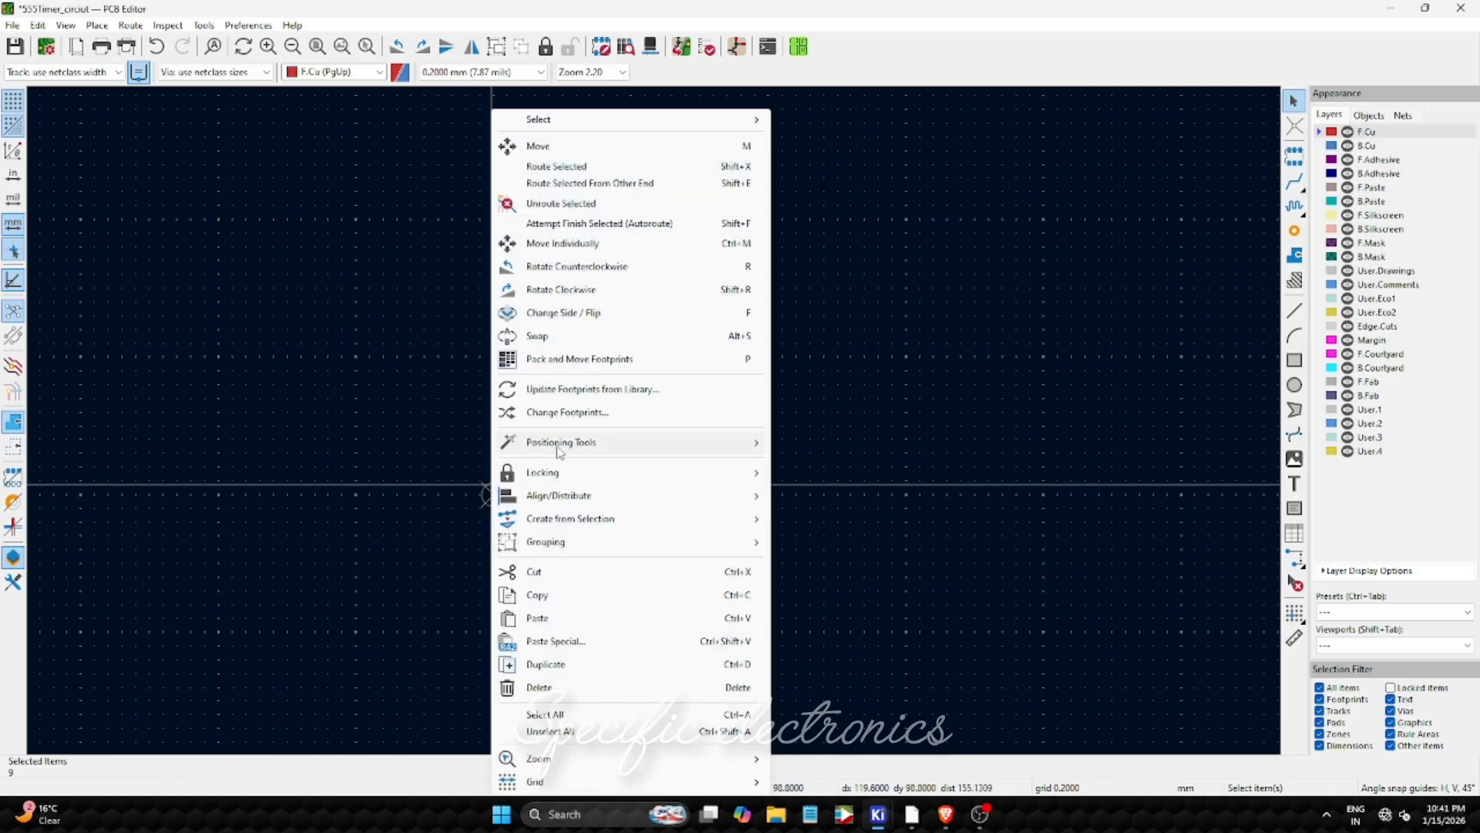
pyautogui.moveTo(560, 451)
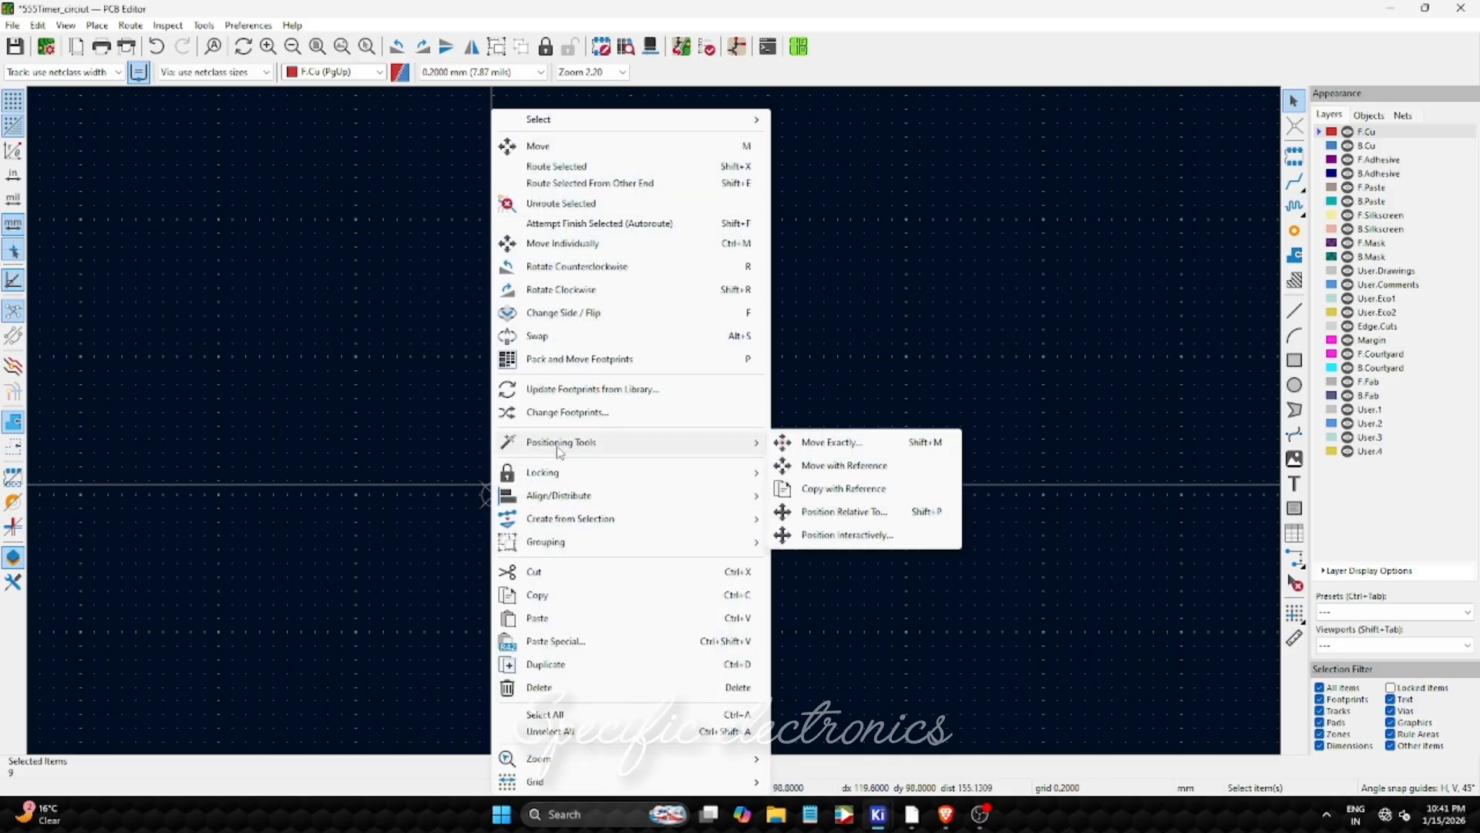
pyautogui.click(439, 484)
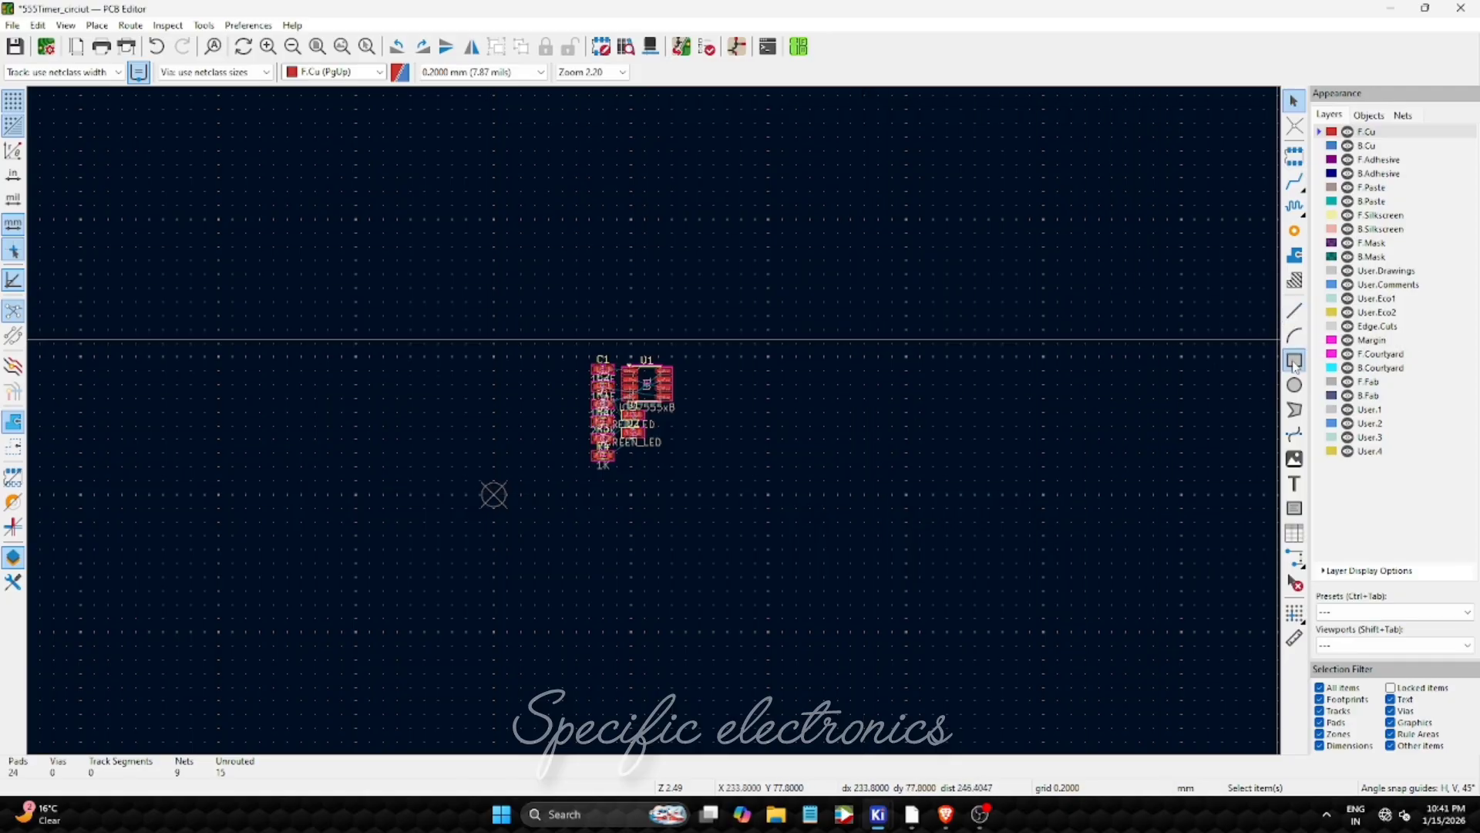
pyautogui.click(1294, 361)
pyautogui.click(494, 489)
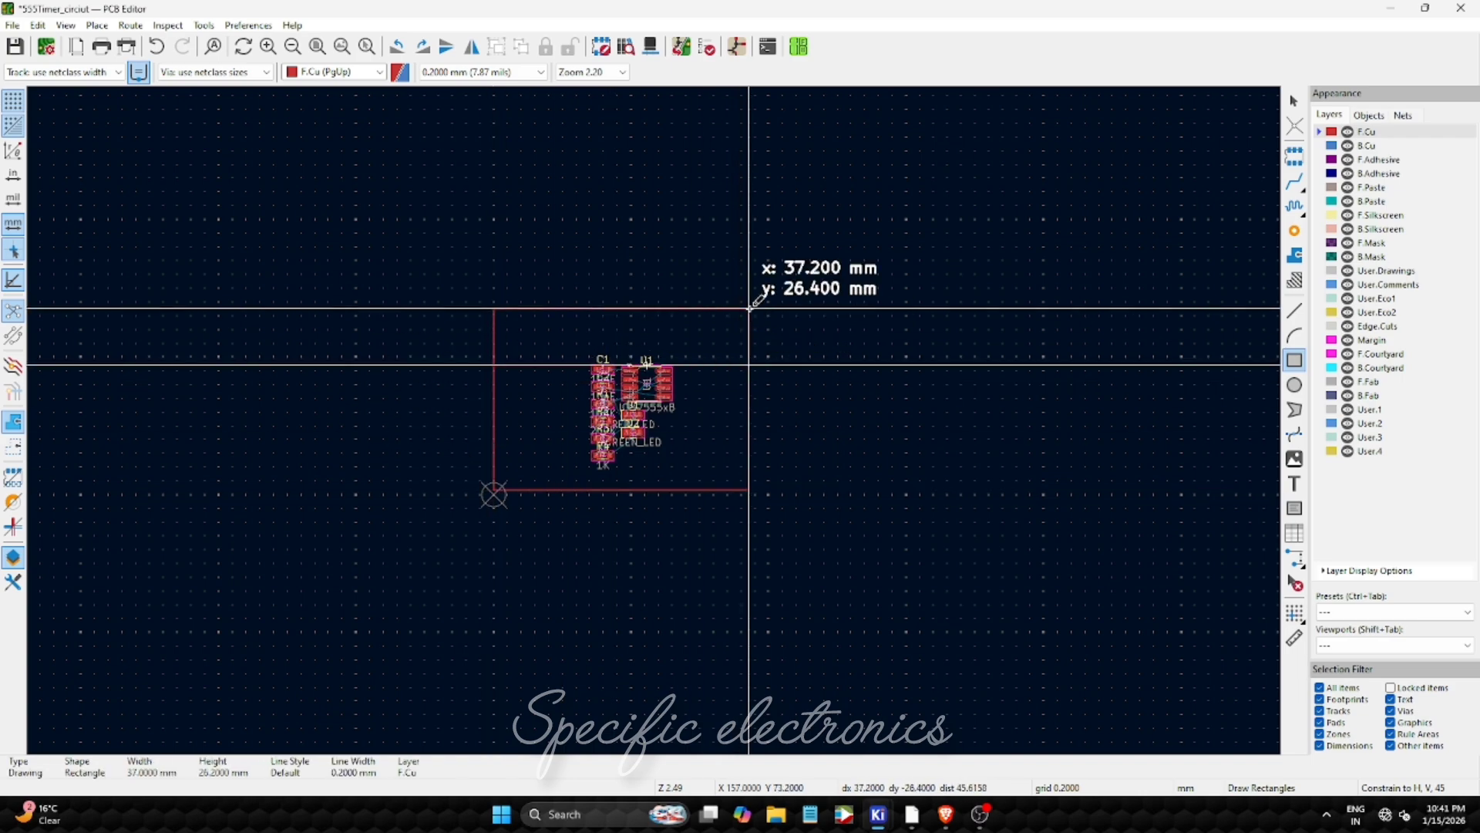
pyautogui.press('Escape')
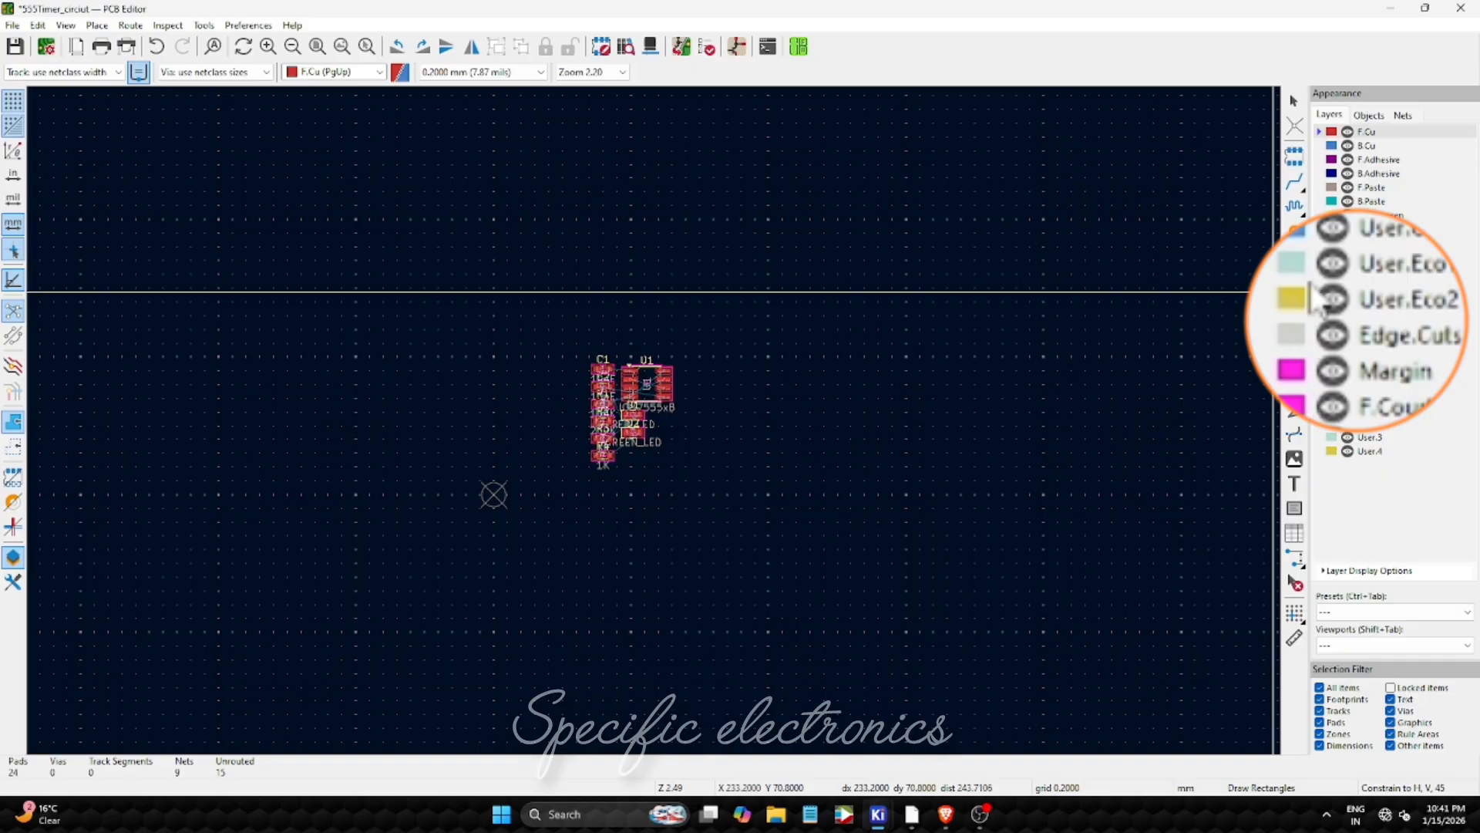
# - Make Edge.Cuts the active layer and try a rectangular board outline around the footprints, undoing the rectangle
pyautogui.click(1329, 326)
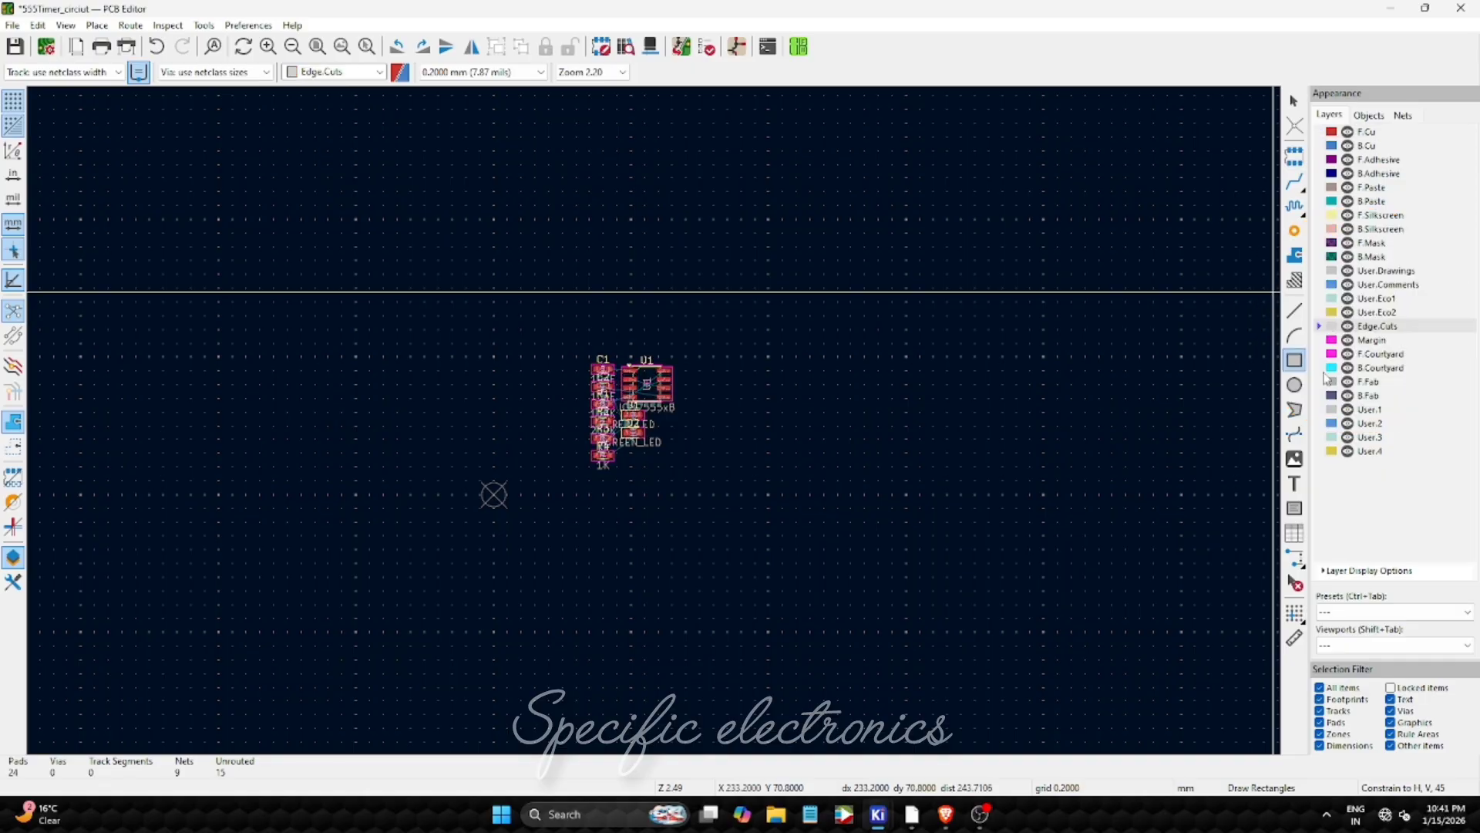
pyautogui.click(498, 492)
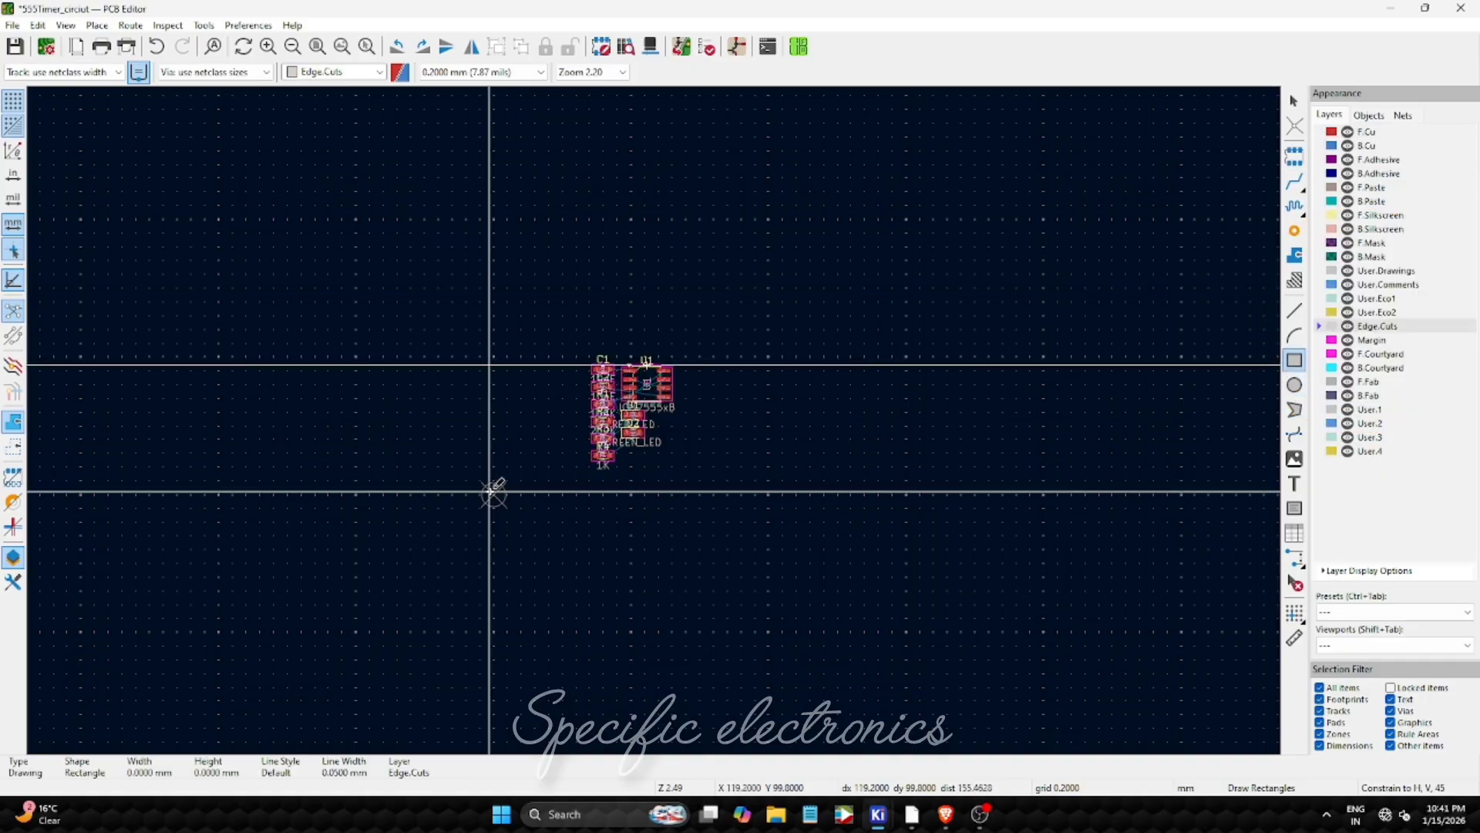
pyautogui.click(798, 293)
pyautogui.hotkey('ctrl', 'z')
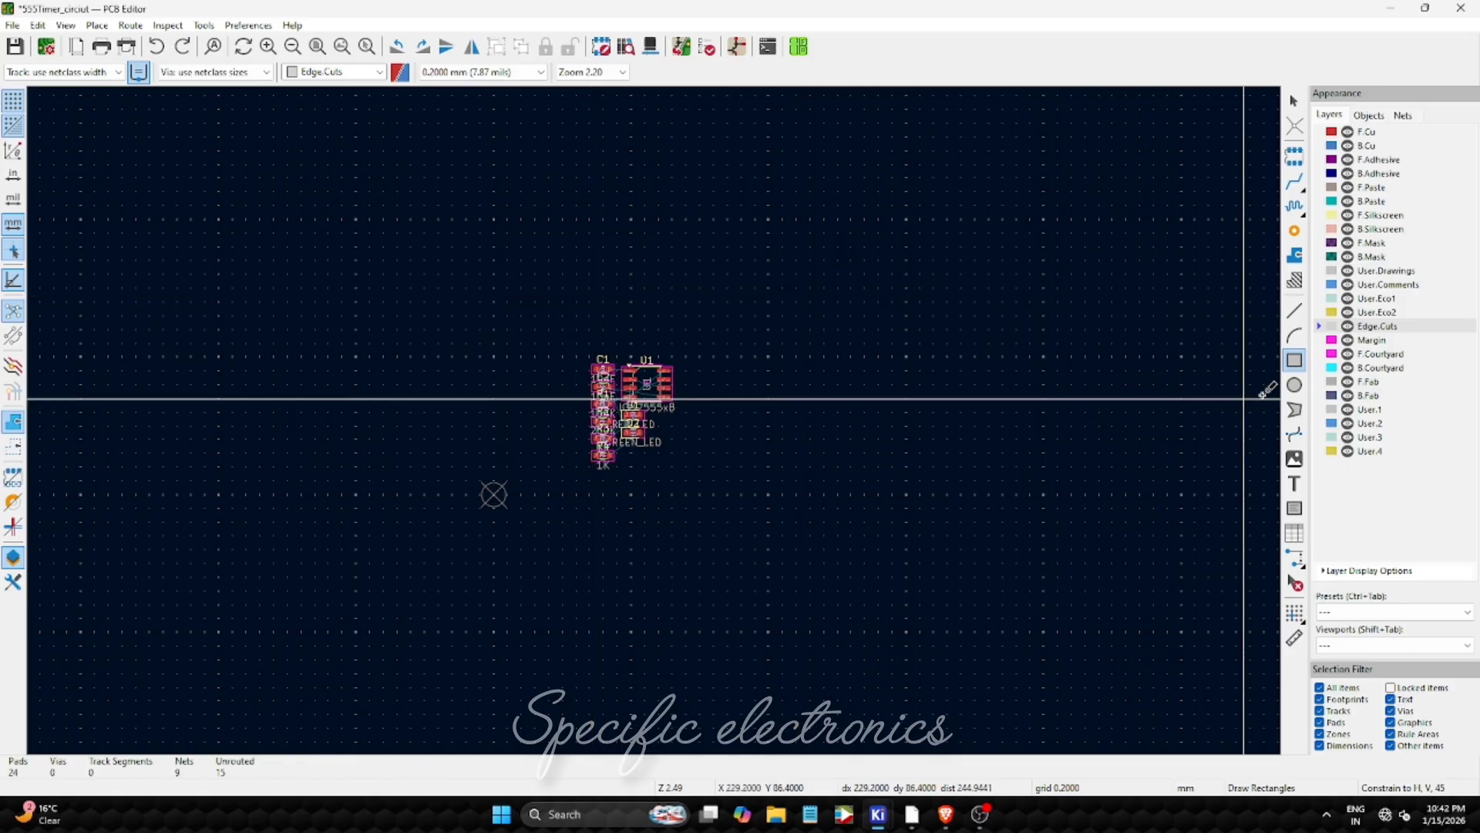
# - Try a circular board outline with a radius of about 15.6 mm around the footprints and undo it
pyautogui.hotkey('ctrl', 'shift', 'c')
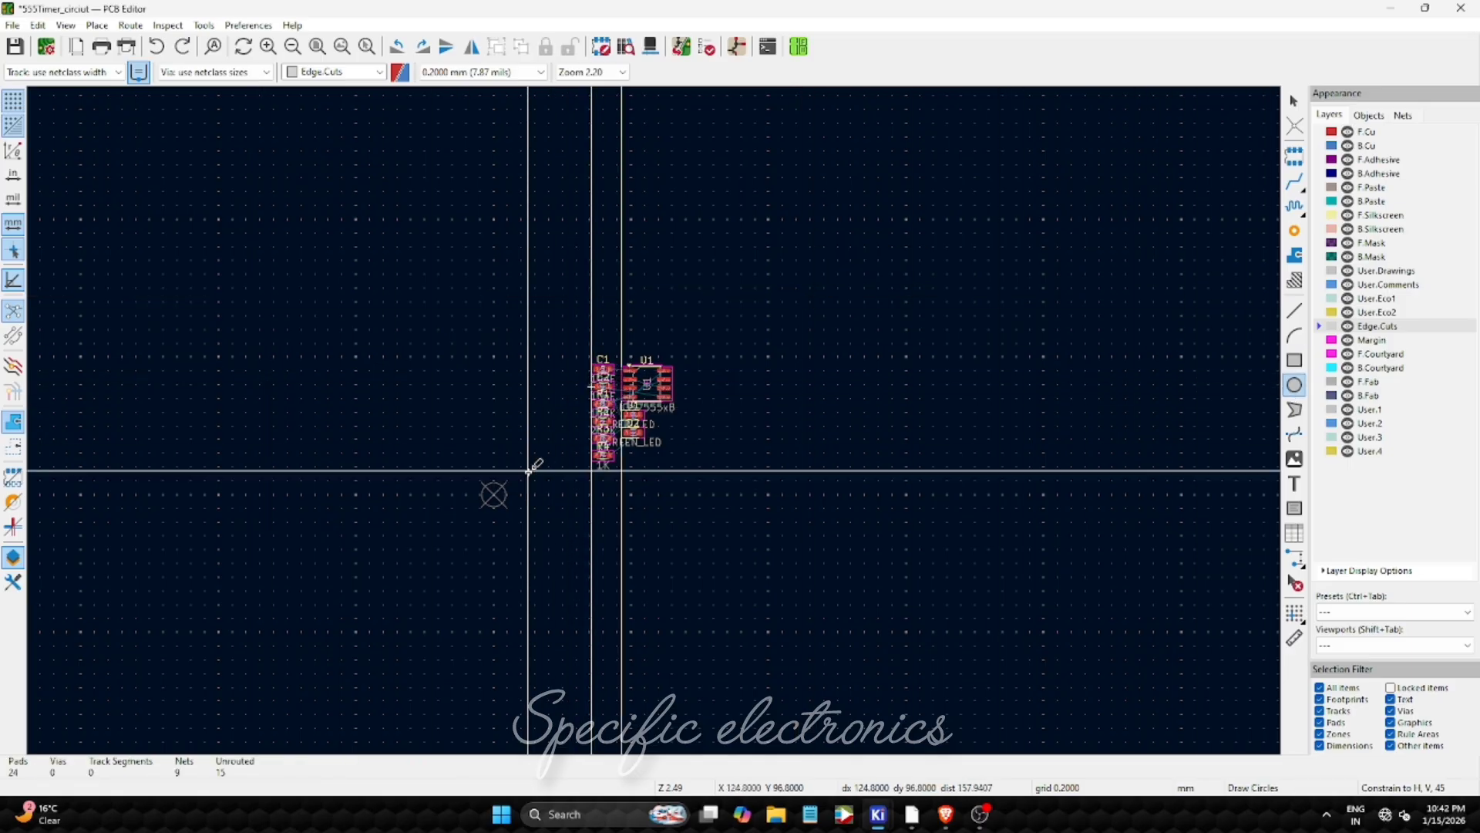
pyautogui.click(591, 407)
pyautogui.click(629, 299)
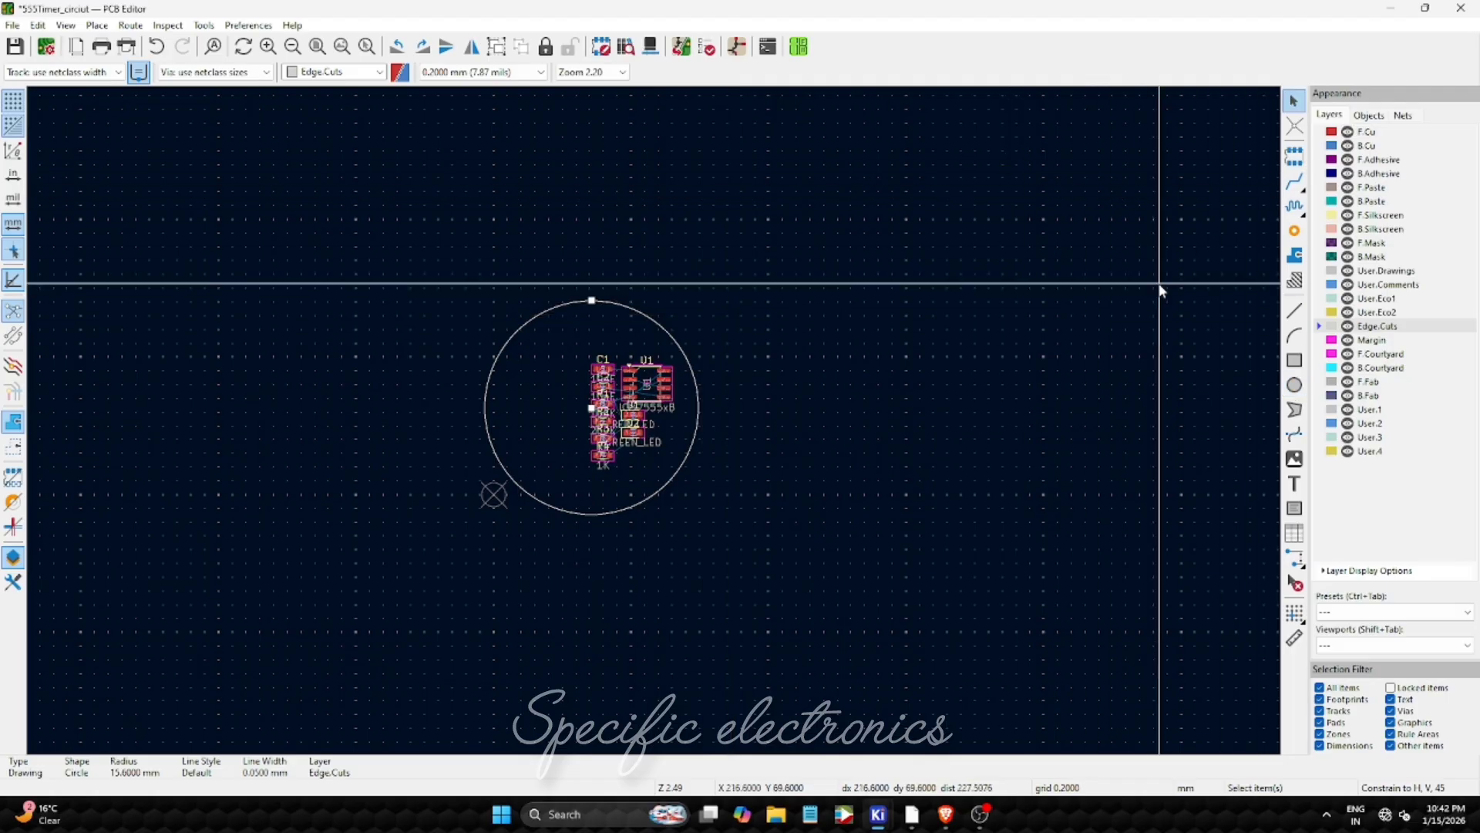
pyautogui.hotkey('ctrl', 'z')
# - Draw the top, right and bottom edges of the board outline around the footprints with connected lines on Edge.Cuts
pyautogui.click(1294, 310)
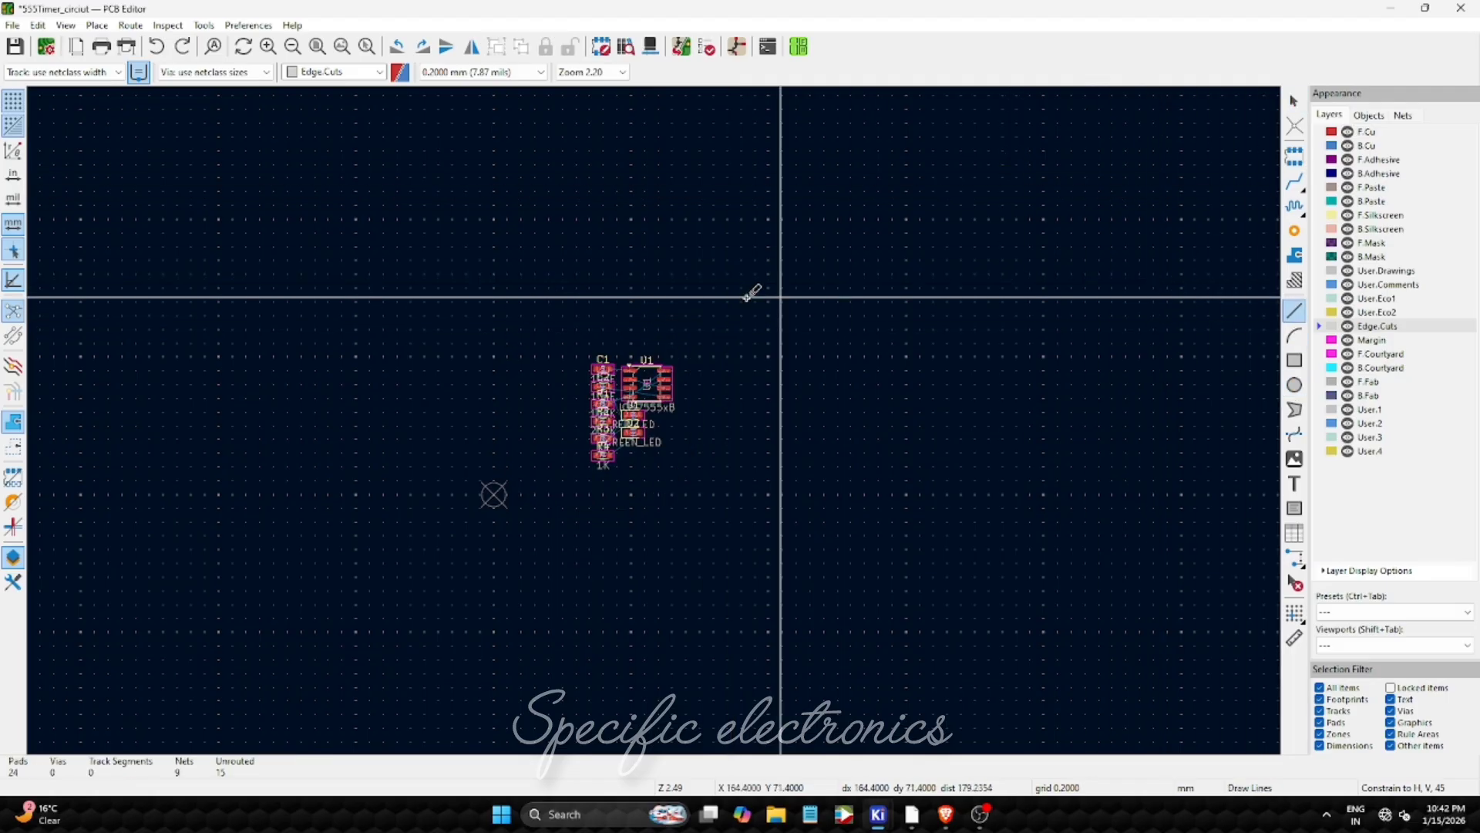
pyautogui.click(514, 330)
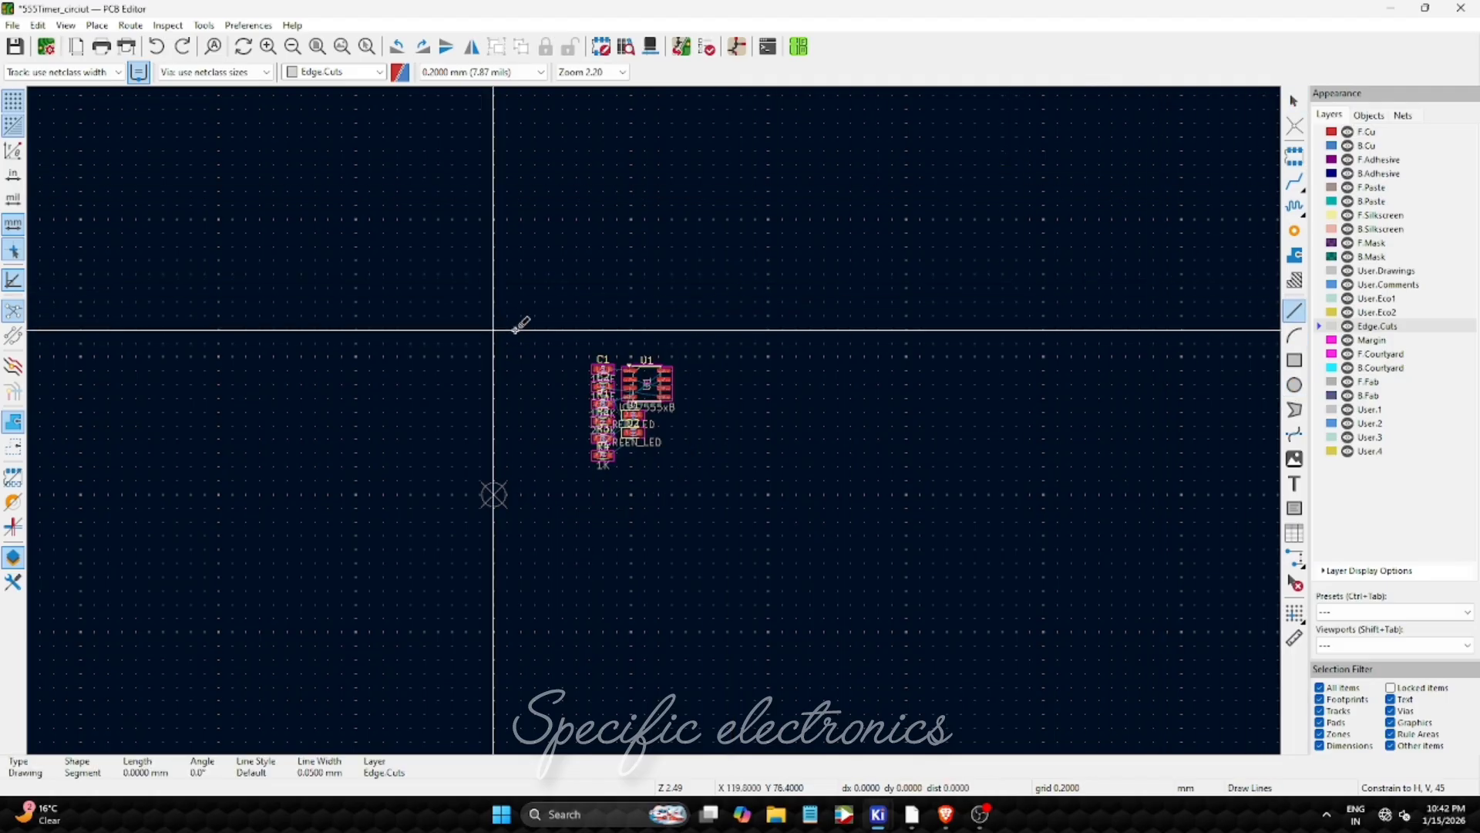
pyautogui.click(722, 330)
pyautogui.click(722, 481)
pyautogui.click(525, 482)
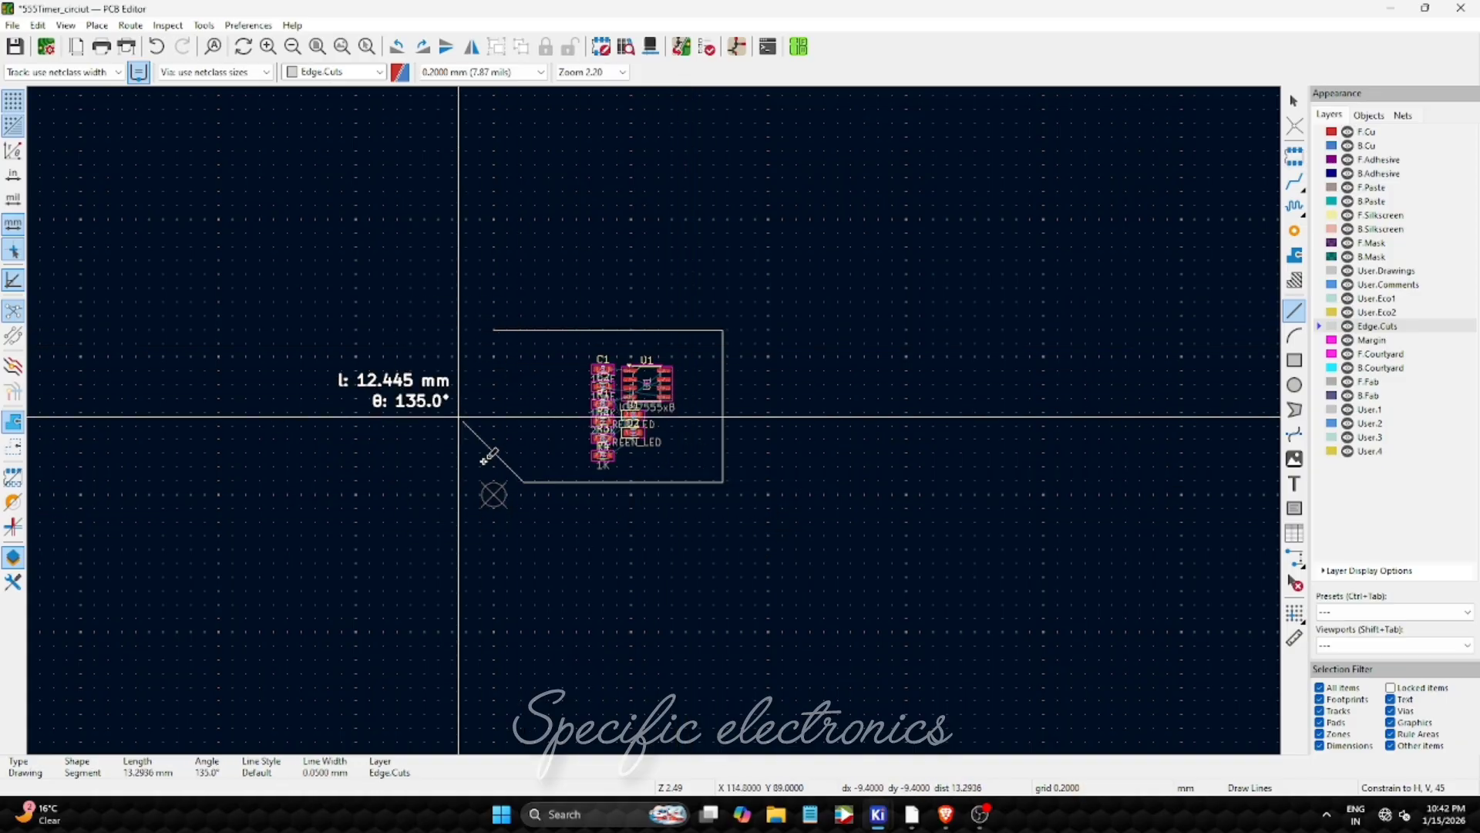
# - Continue the outline diagonally down to the grid origin and close it with a vertical left edge up to the starting corner
pyautogui.scroll(5, 498, 482)
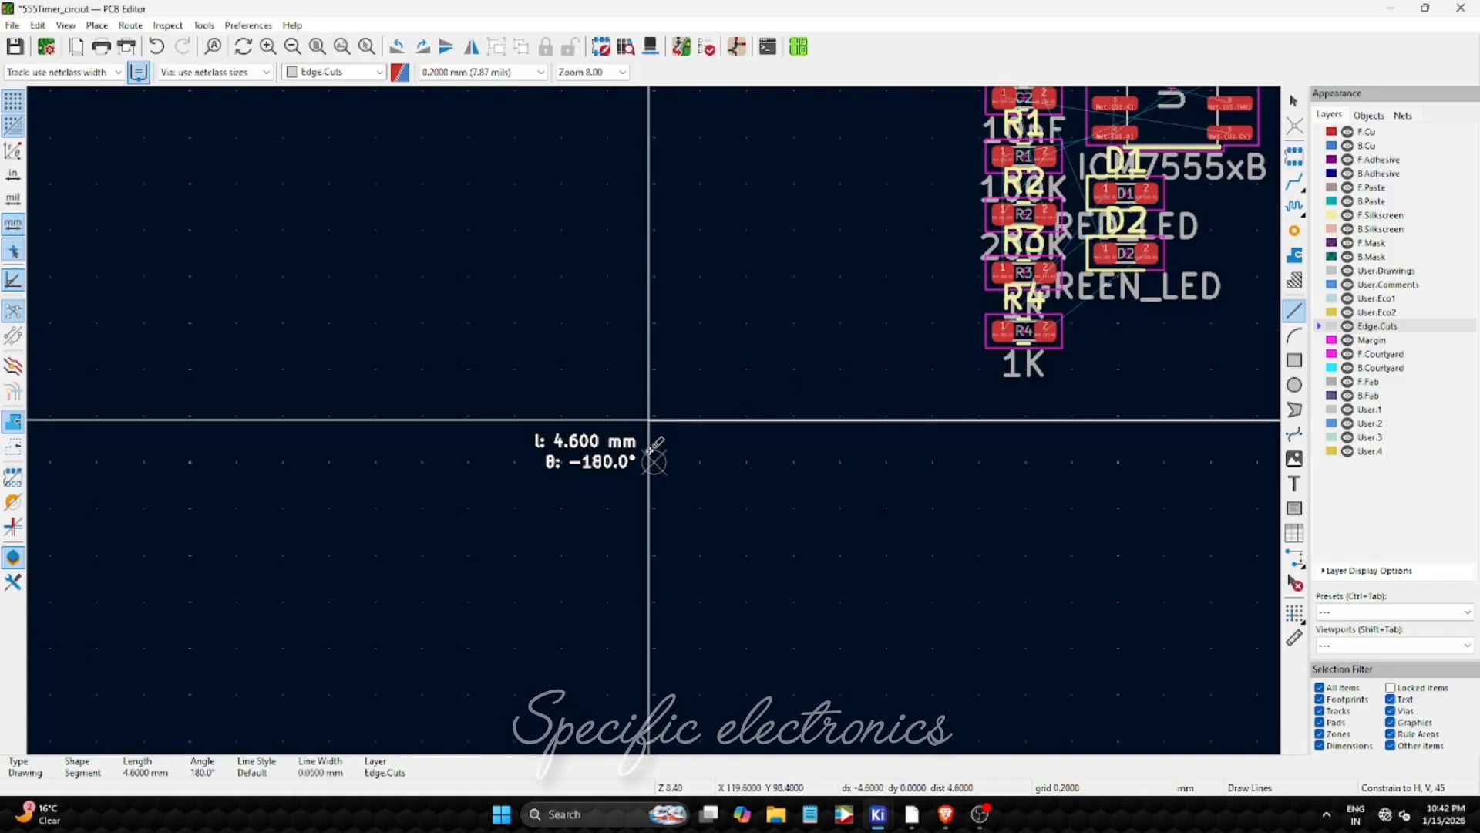
pyautogui.click(725, 462)
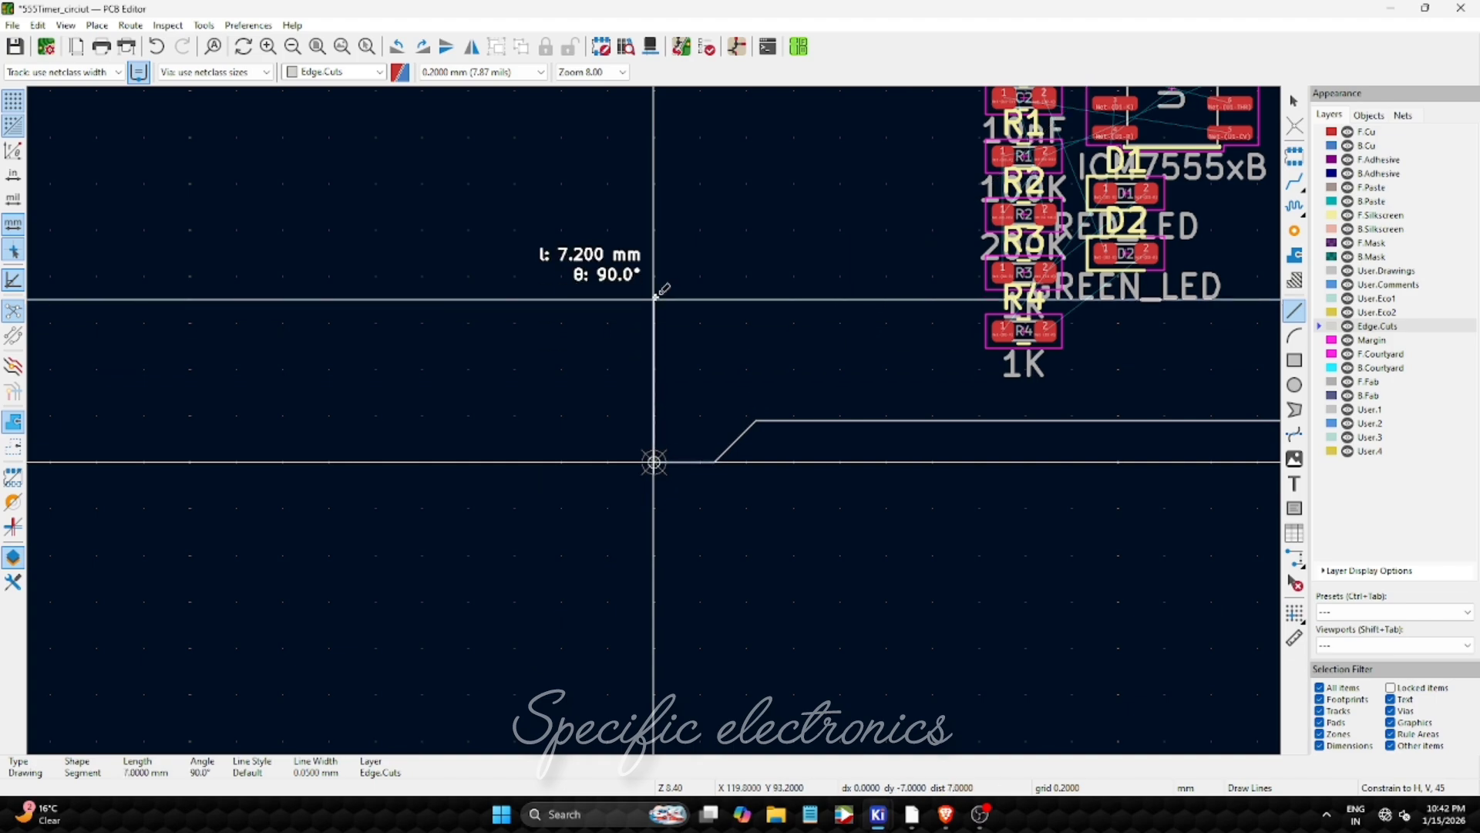
pyautogui.scroll(-10, 657, 292)
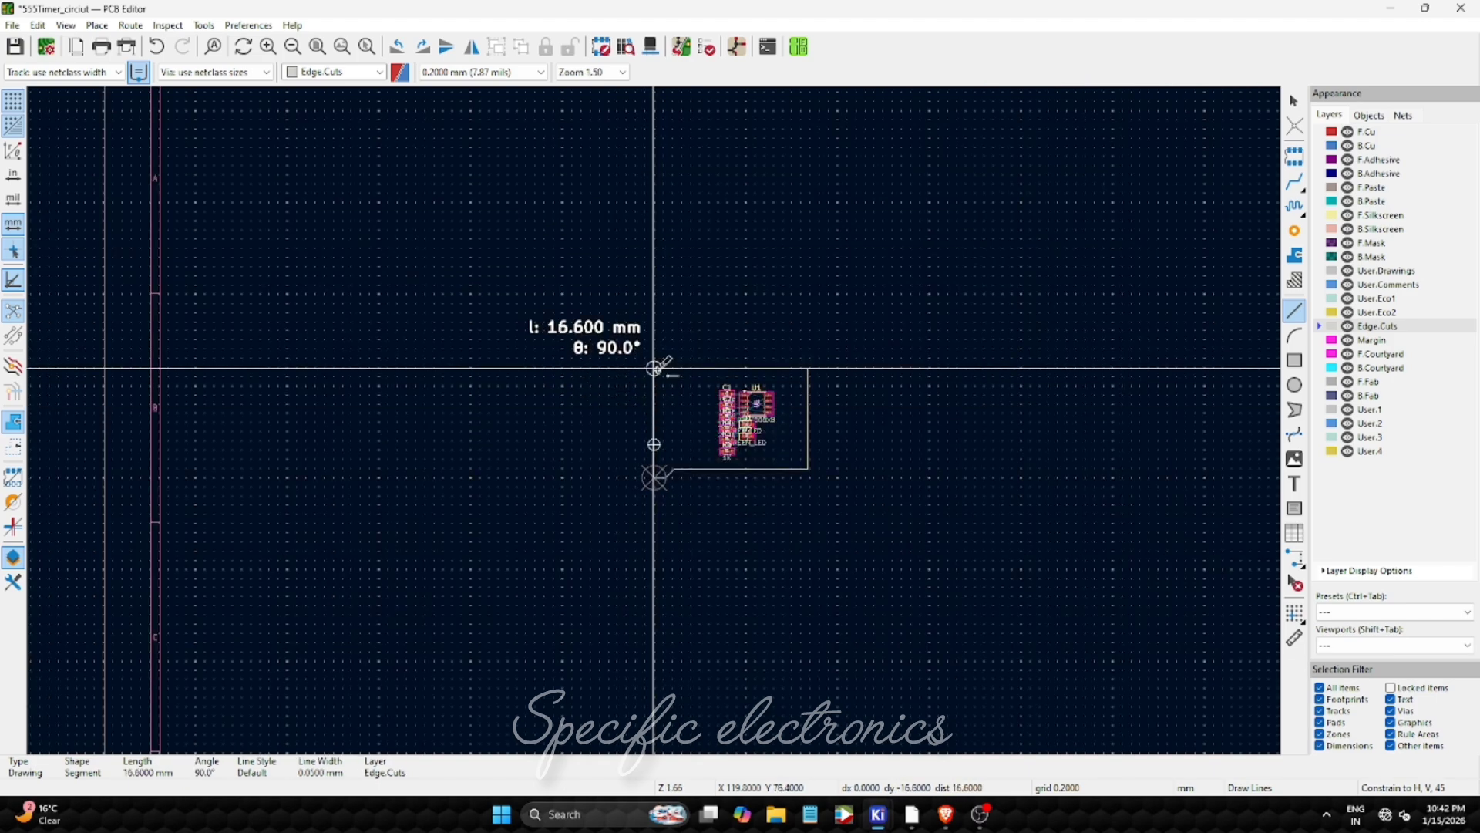
pyautogui.scroll(-2, 660, 420)
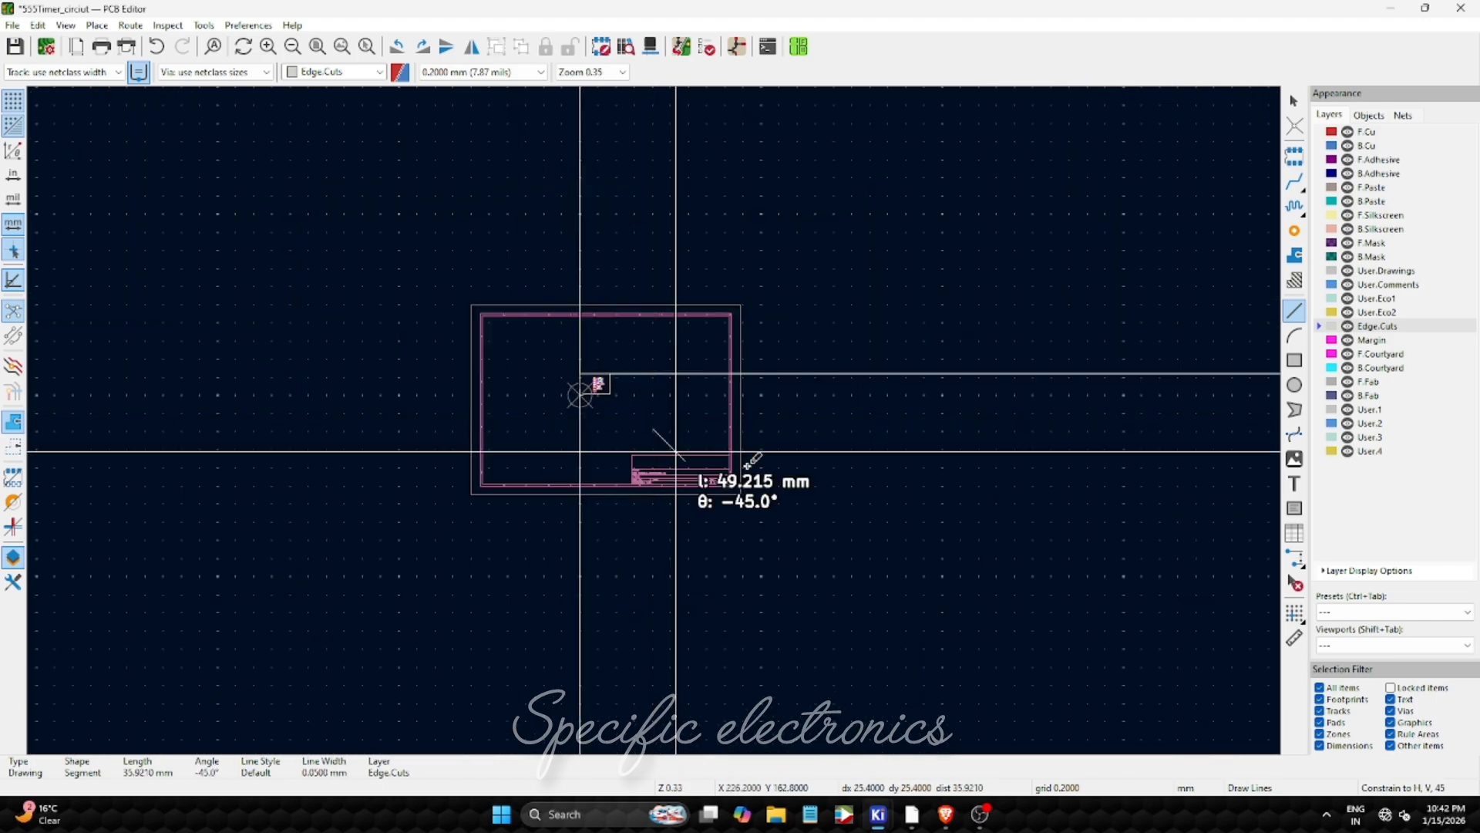
pyautogui.press('Escape')
# - Check the closed board outline around the footprints and save the board file
pyautogui.scroll(8, 588, 553)
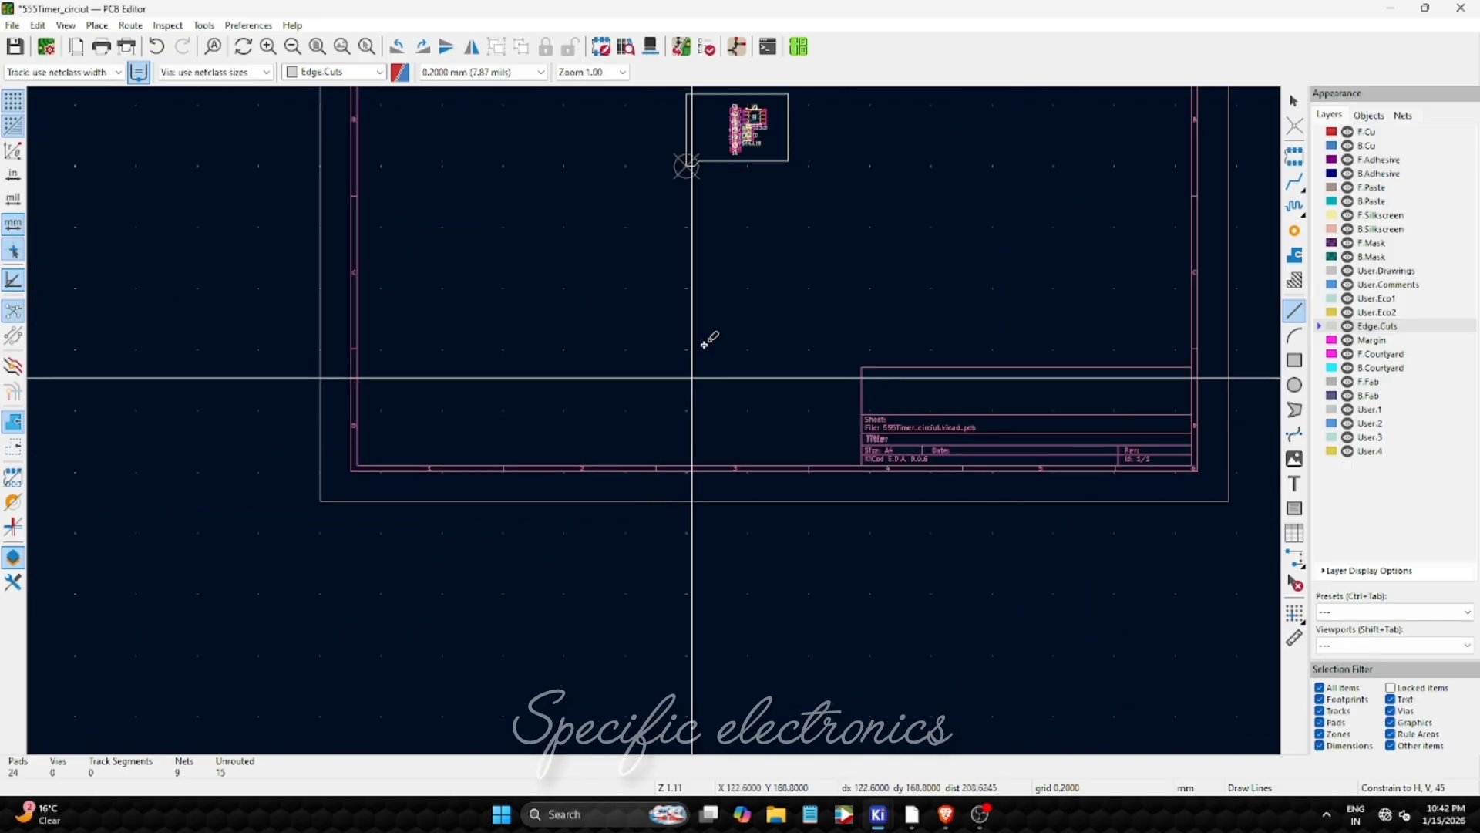
pyautogui.moveTo(632, 432); pyautogui.dragTo(848, 590, button='middle')
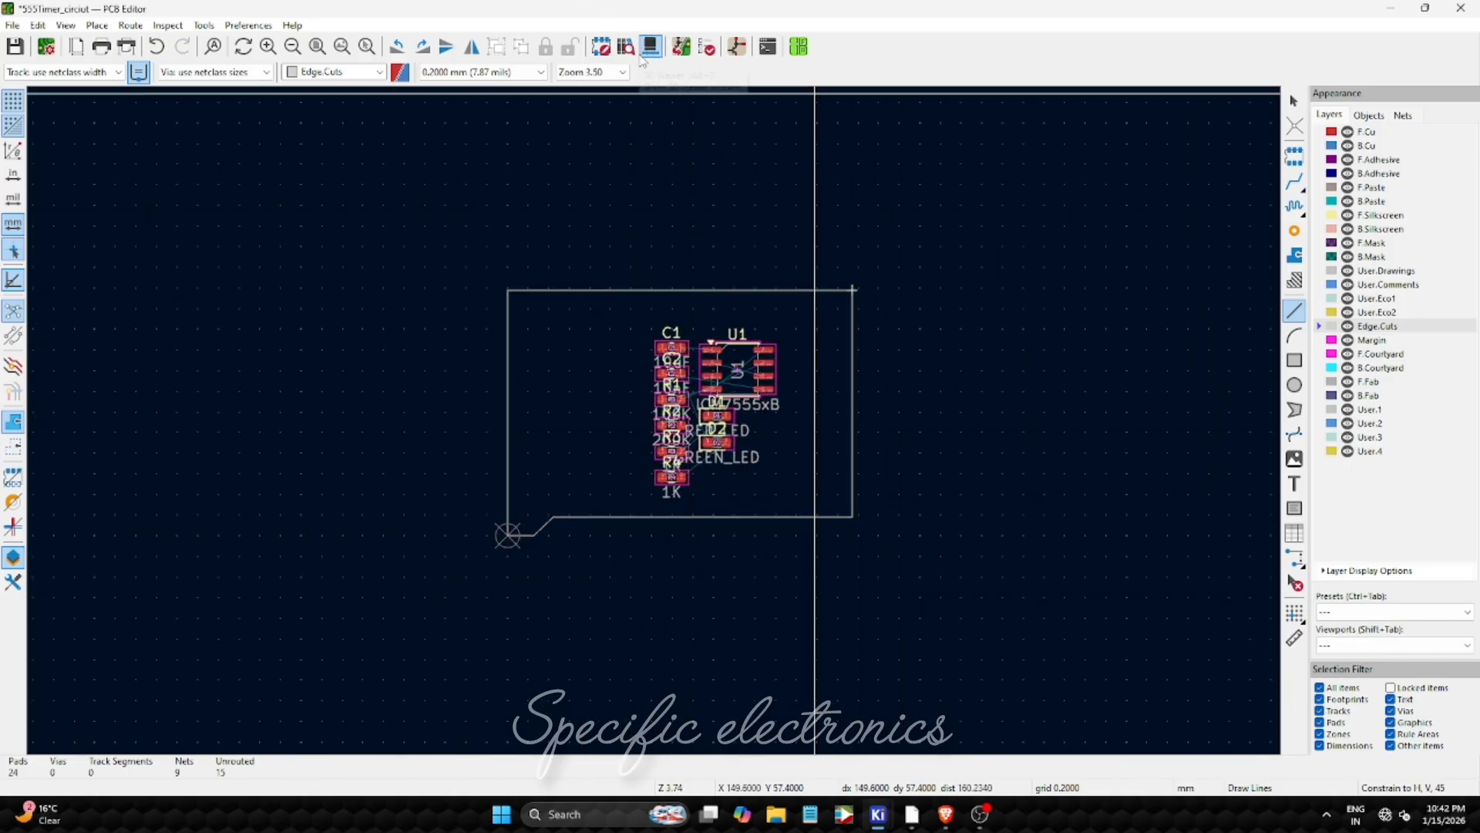
pyautogui.hotkey('ctrl', 's')
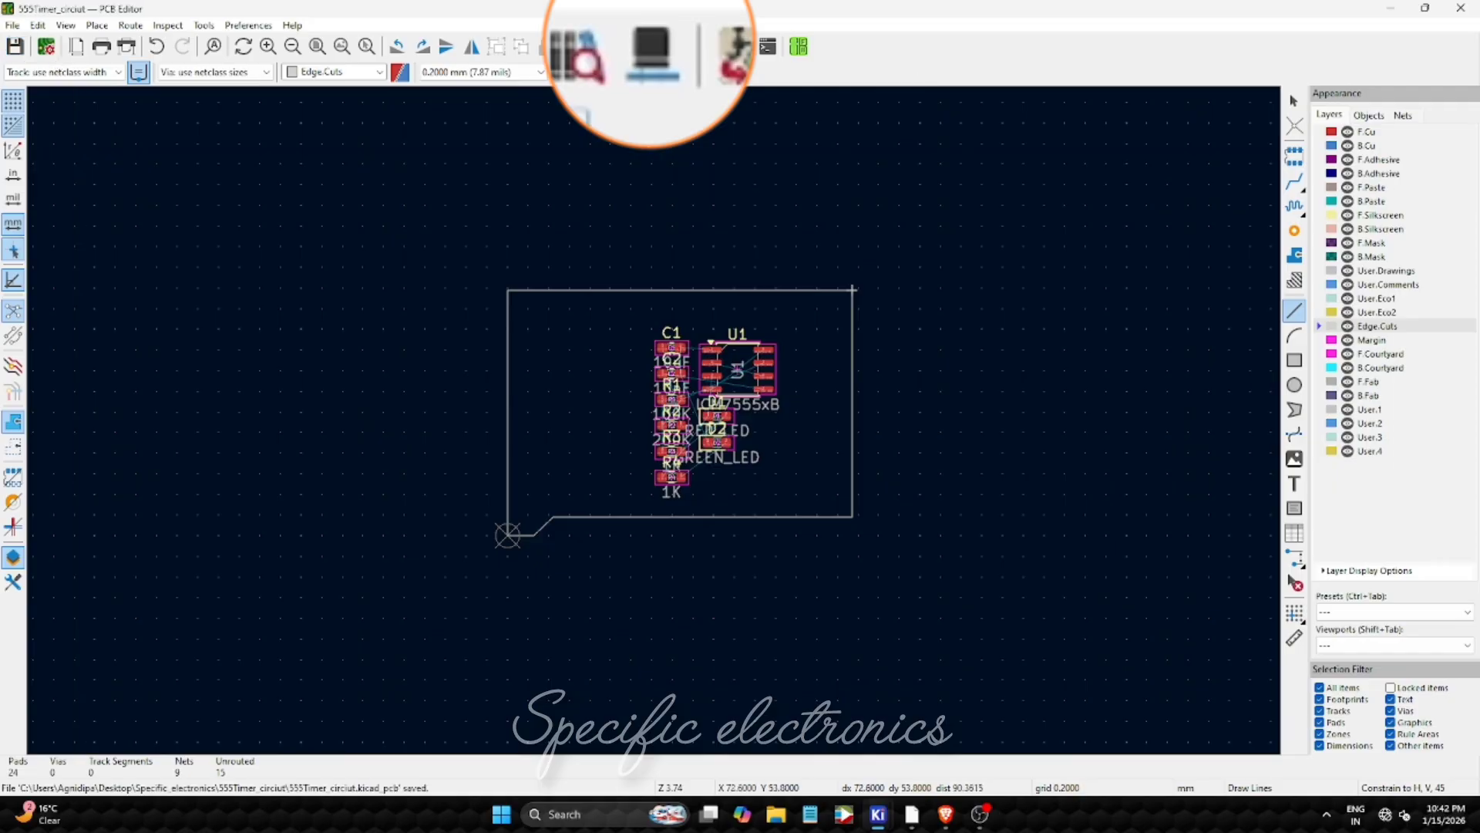
# - Inspect the board shape and components in the 3D viewer, tilt the model, and close the viewer
pyautogui.hotkey('alt', '3')
pyautogui.moveTo(837, 354); pyautogui.dragTo(953, 490)
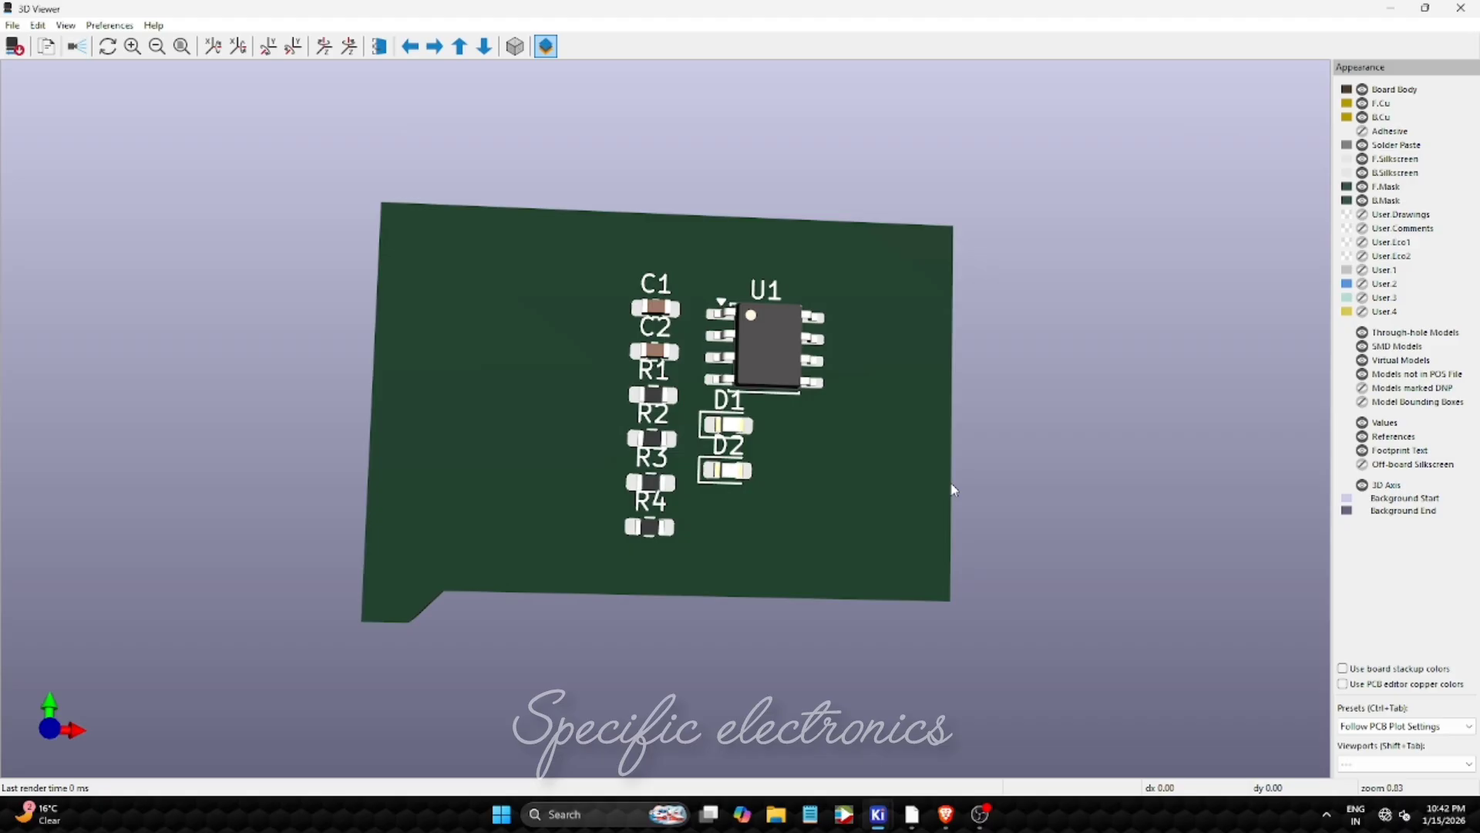
pyautogui.click(1462, 10)
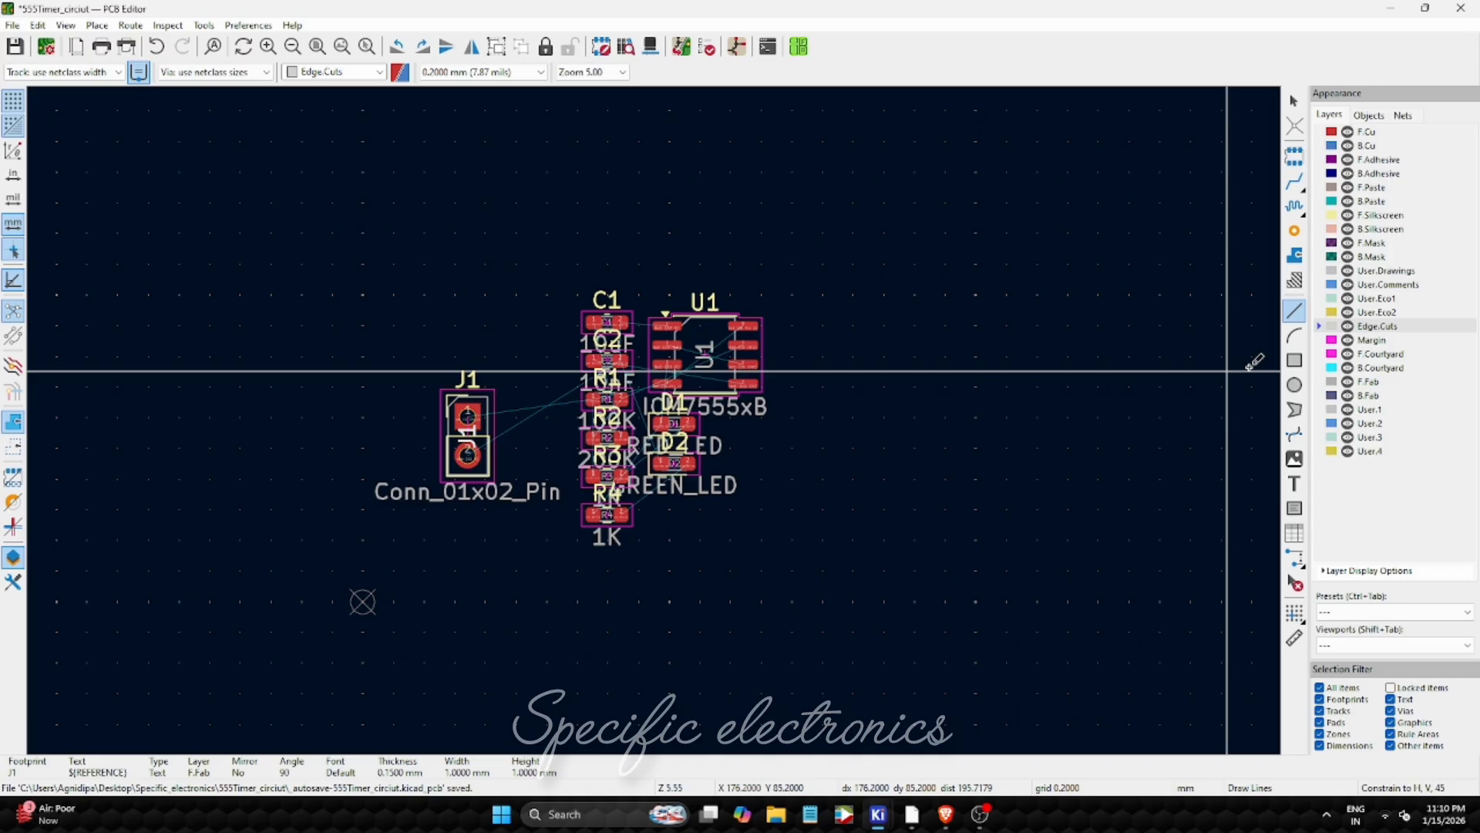
# - Draw a rectangular board outline on Edge.Cuts from the grid origin up to the top-left corner of U1
pyautogui.click(1294, 360)
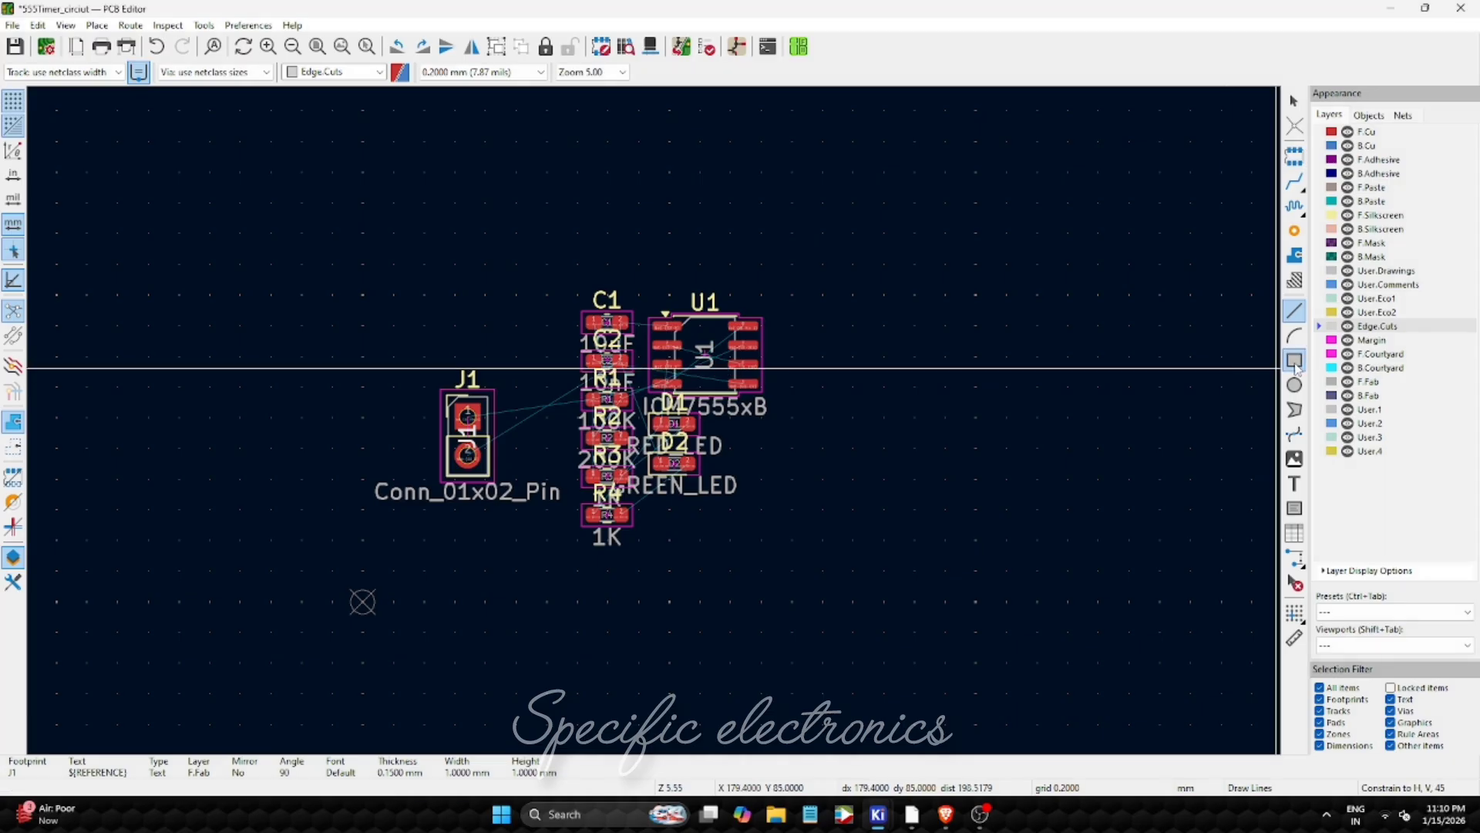
pyautogui.click(363, 598)
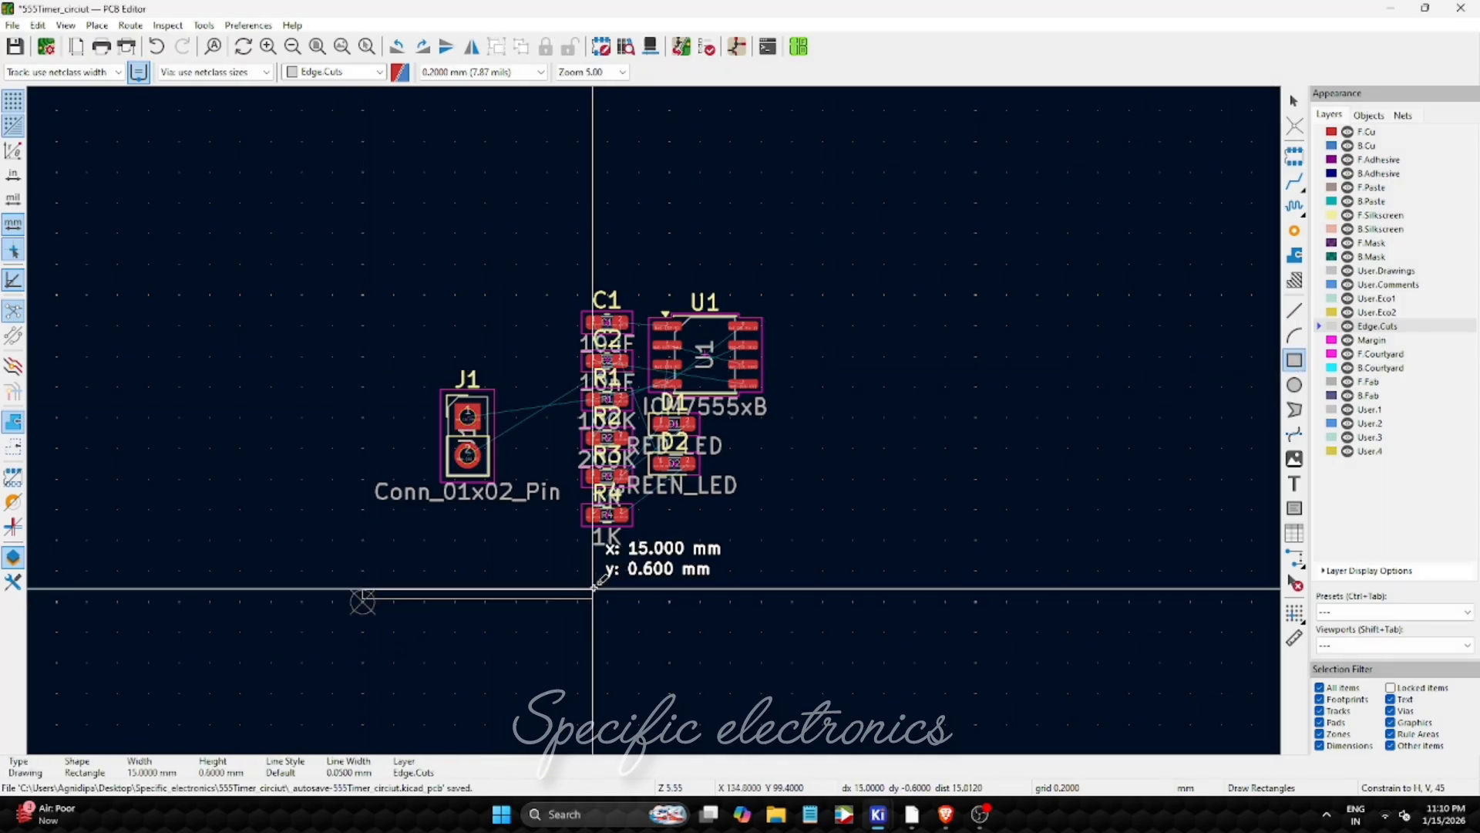
pyautogui.press('Escape')
pyautogui.scroll(2, 363, 601)
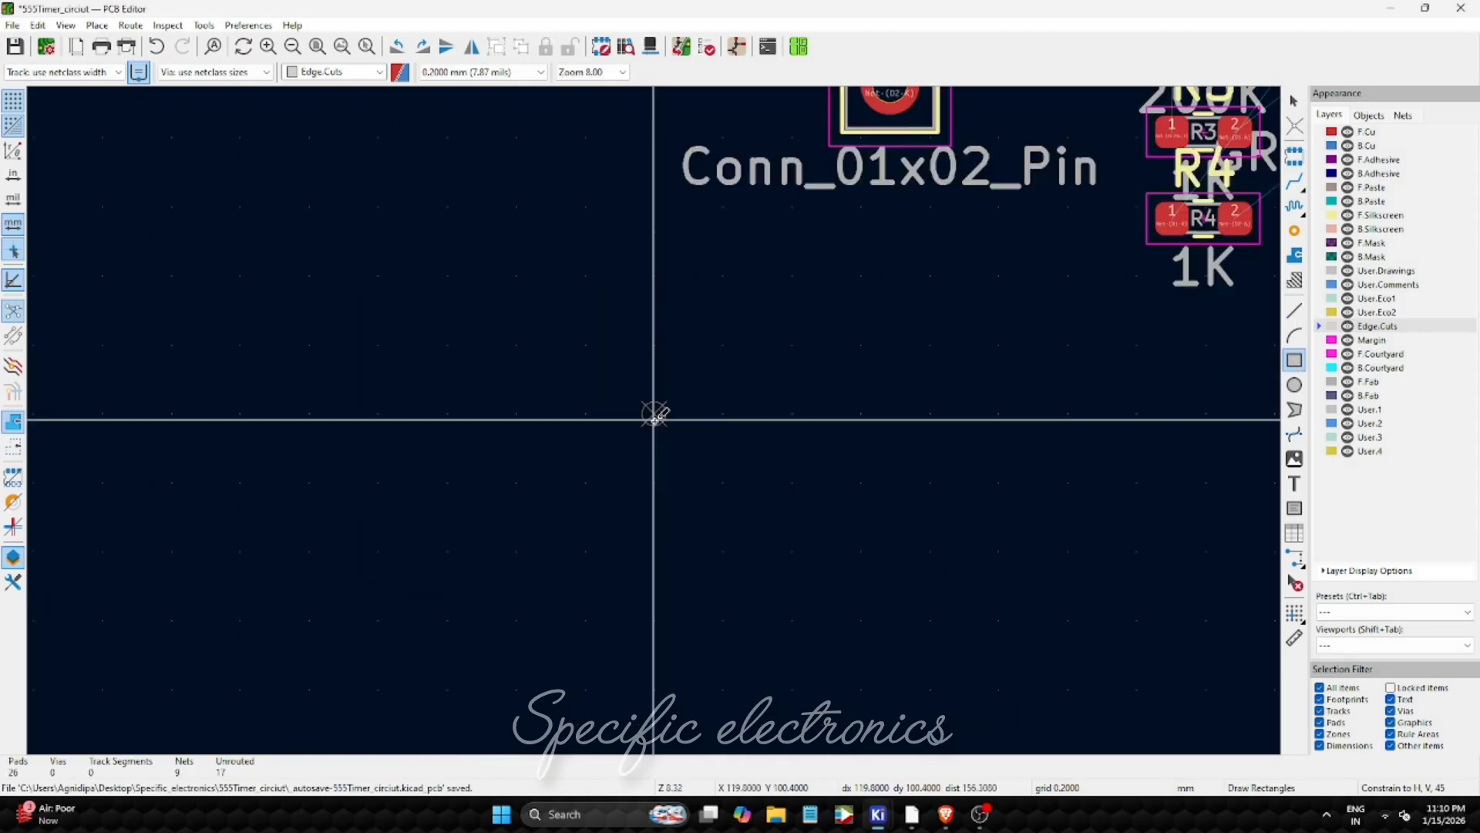
pyautogui.click(653, 413)
pyautogui.scroll(-3, 654, 420)
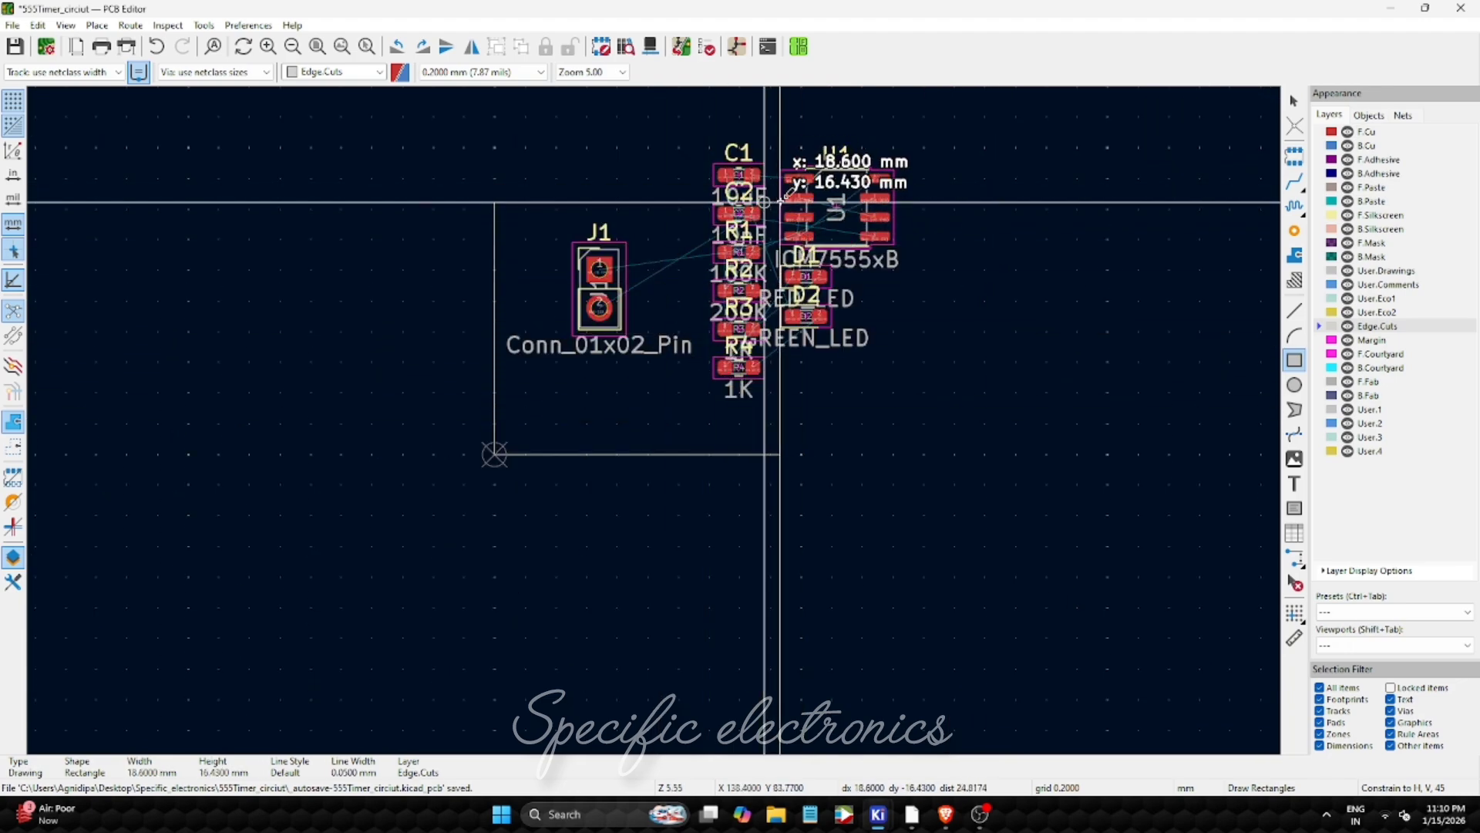
pyautogui.click(800, 164)
pyautogui.press('Escape')
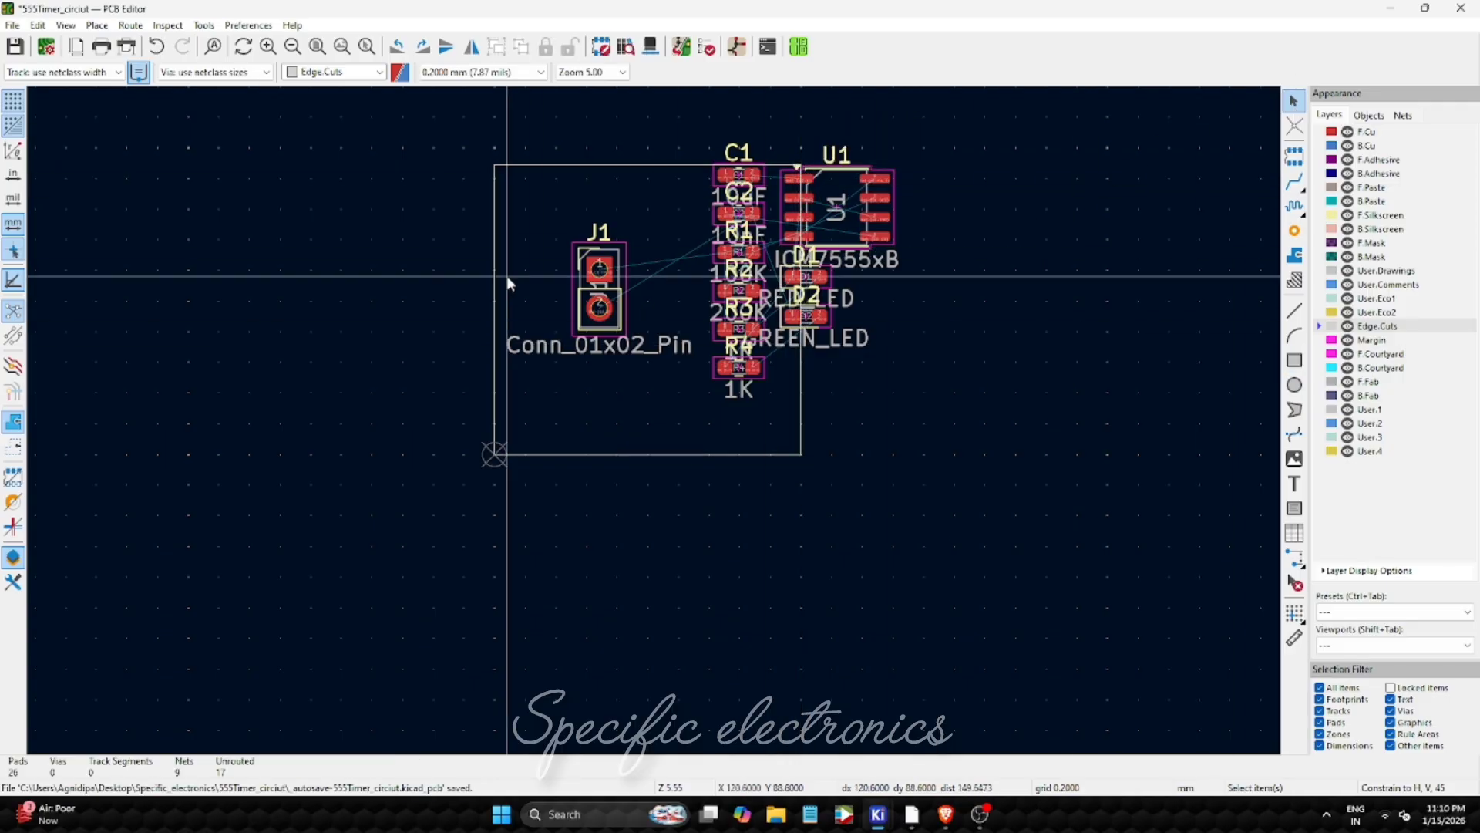
# - Move all the footprints together out of the board outline to the empty area on its left
pyautogui.moveTo(531, 148); pyautogui.dragTo(1027, 440)
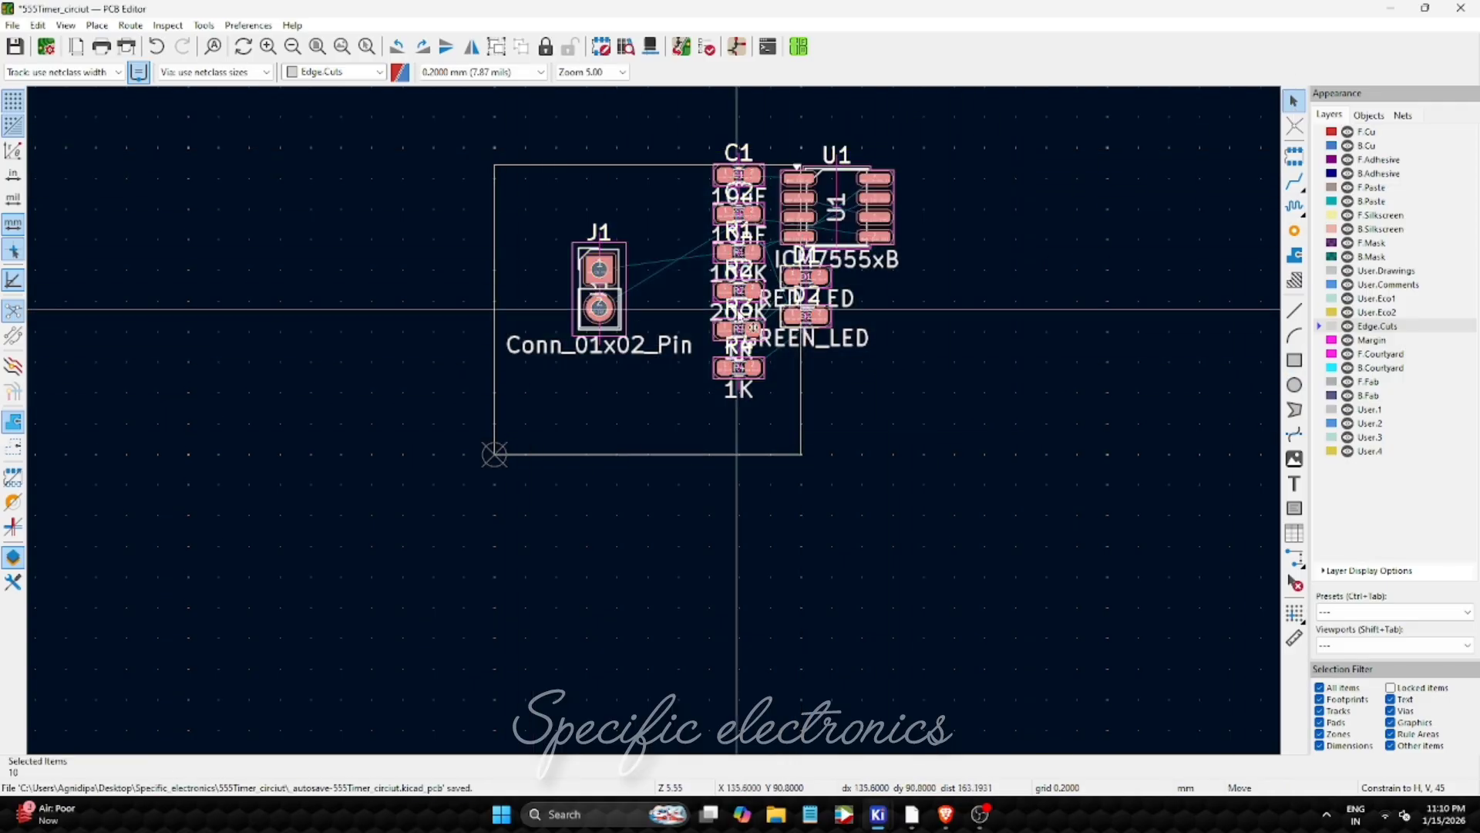
pyautogui.click(122, 430)
# - Rotate connector J1 by 90° and place it inside the lower-left corner of the board outline
pyautogui.click(158, 289)
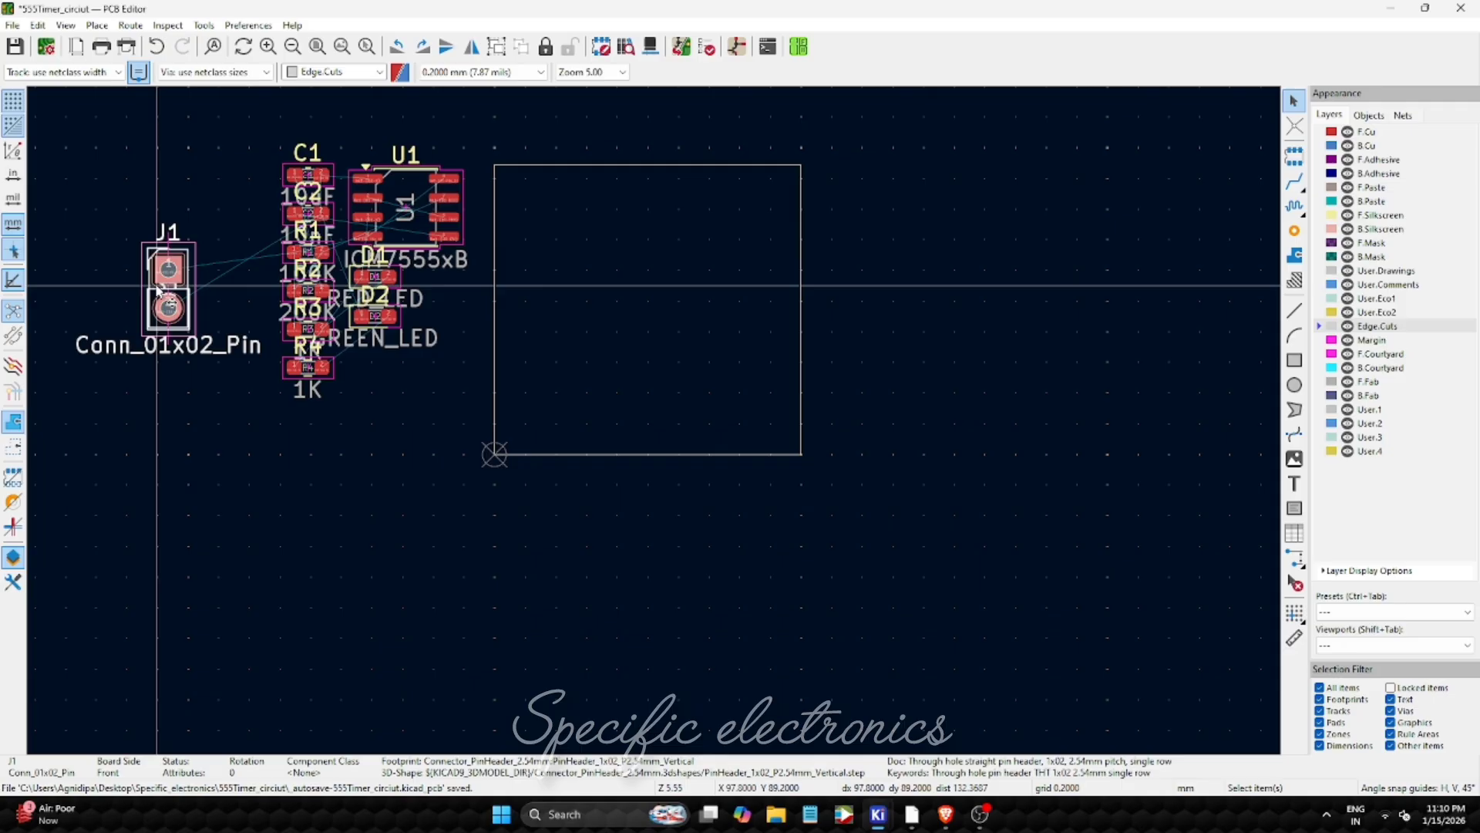
pyautogui.press('m')
pyautogui.press('r')
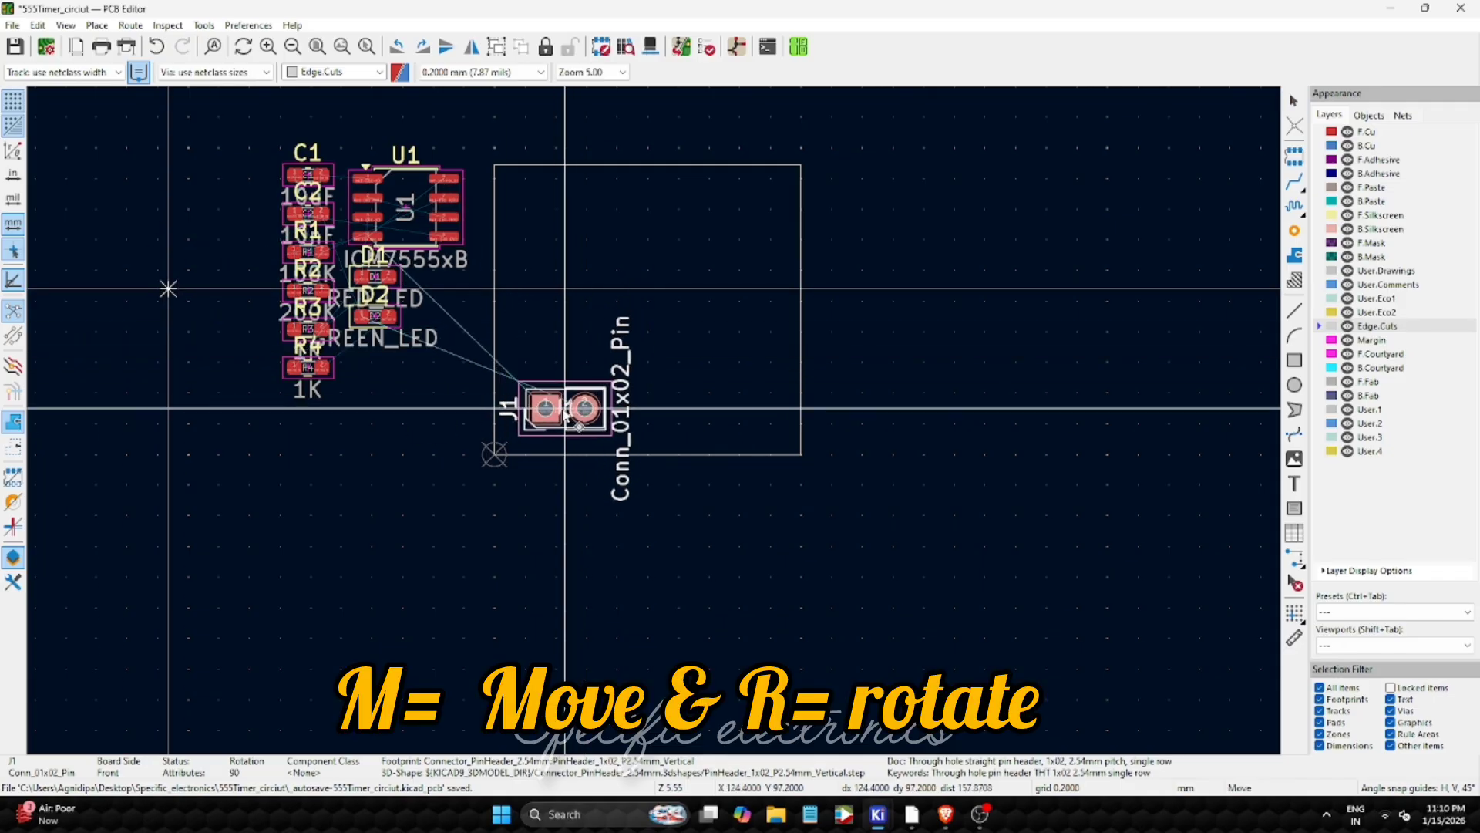
pyautogui.click(567, 417)
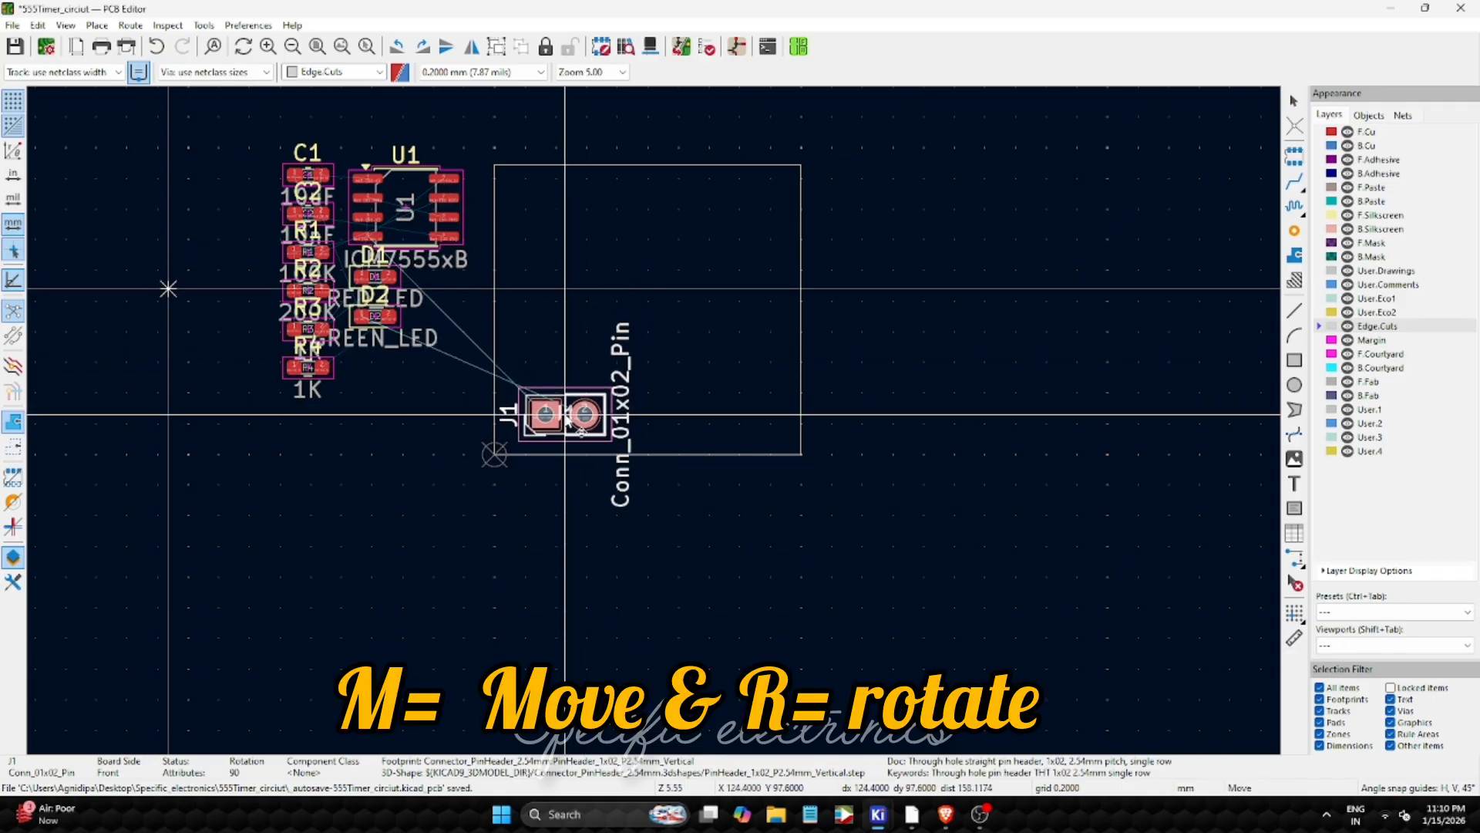
# - Delete the value text of connector J1 and move its reference label to the right of the footprint
pyautogui.click(632, 506)
pyautogui.press('Delete')
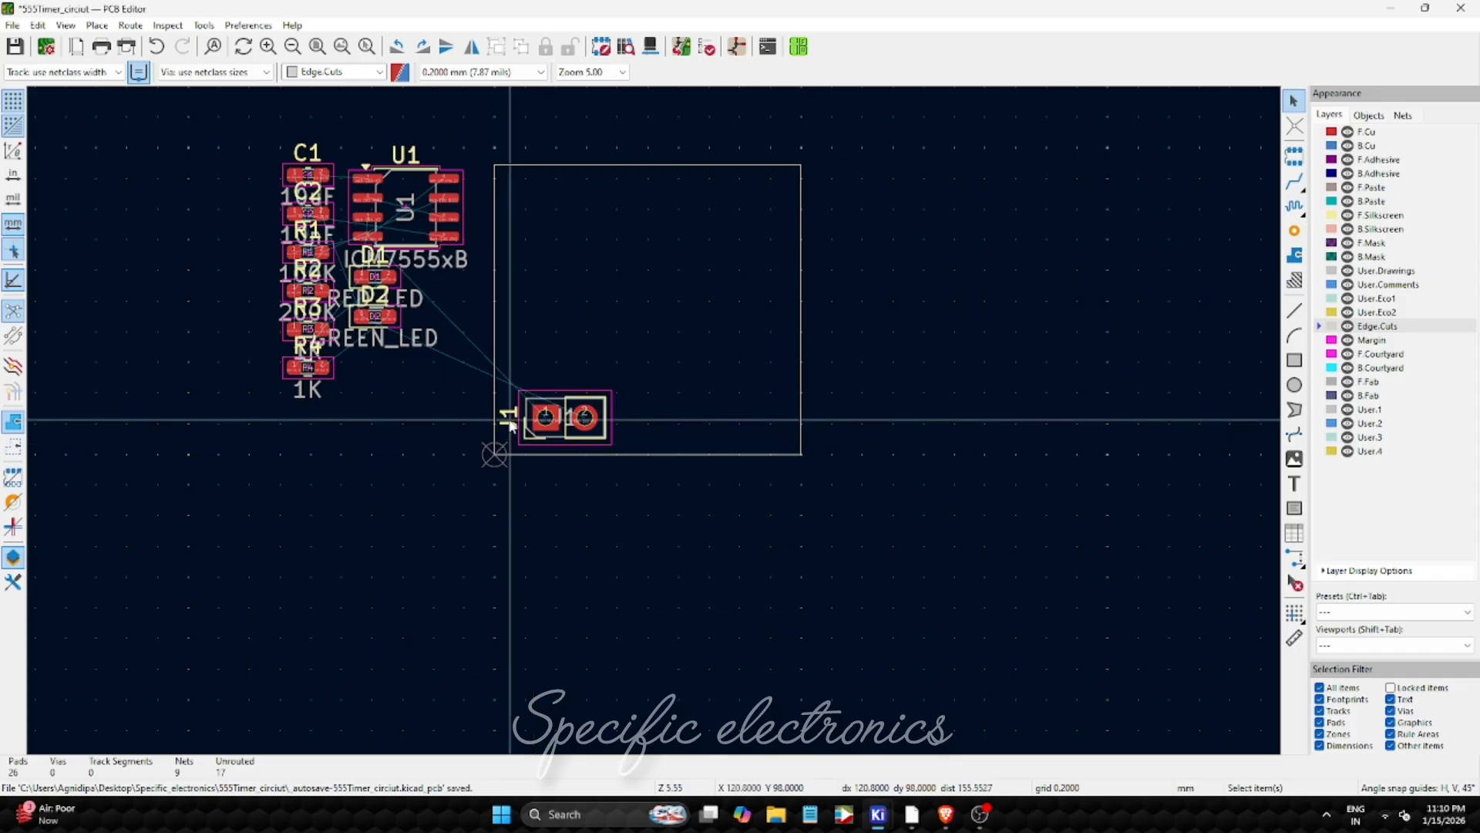
pyautogui.press('m')
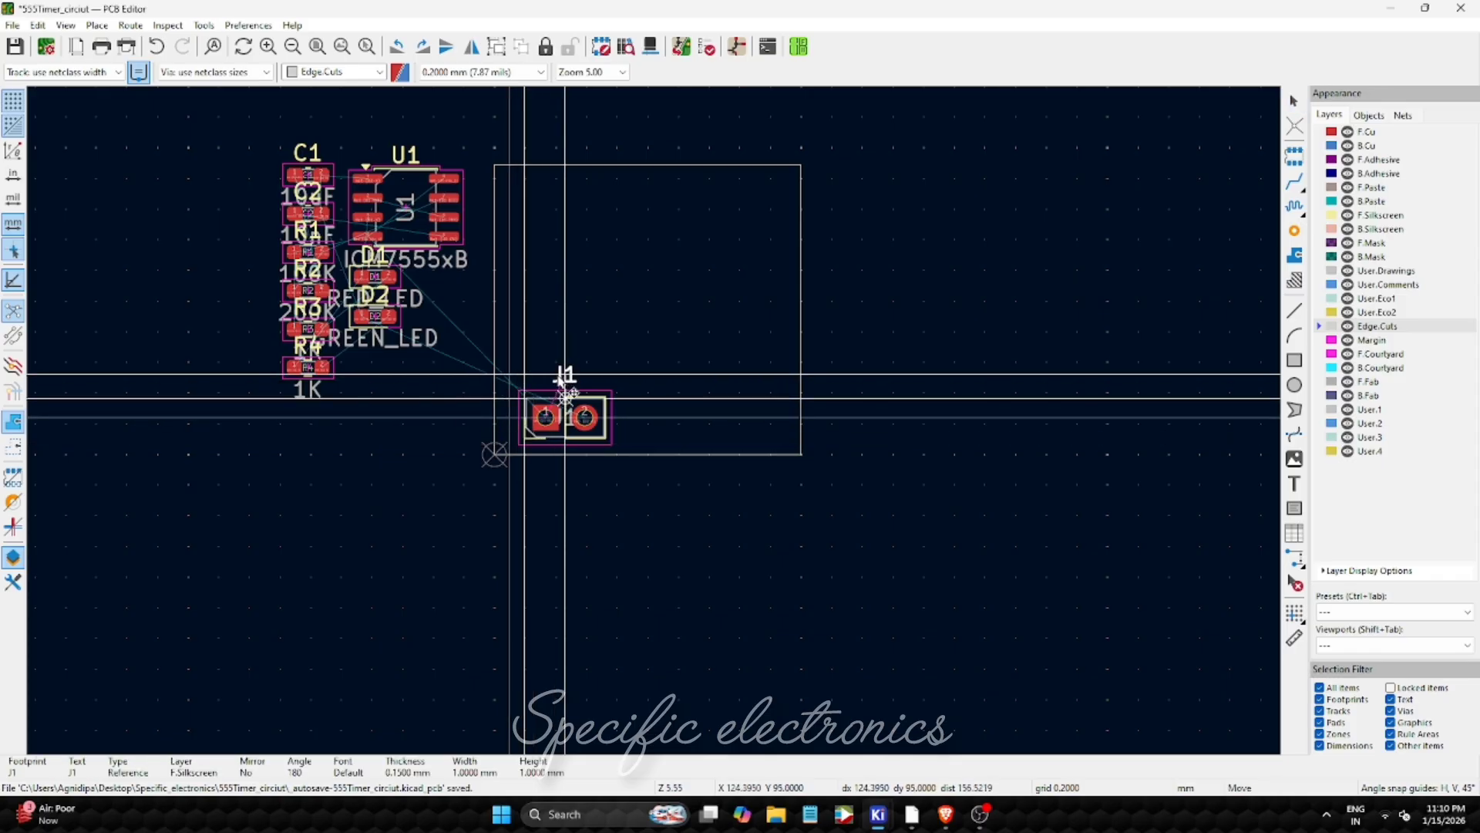
pyautogui.click(622, 429)
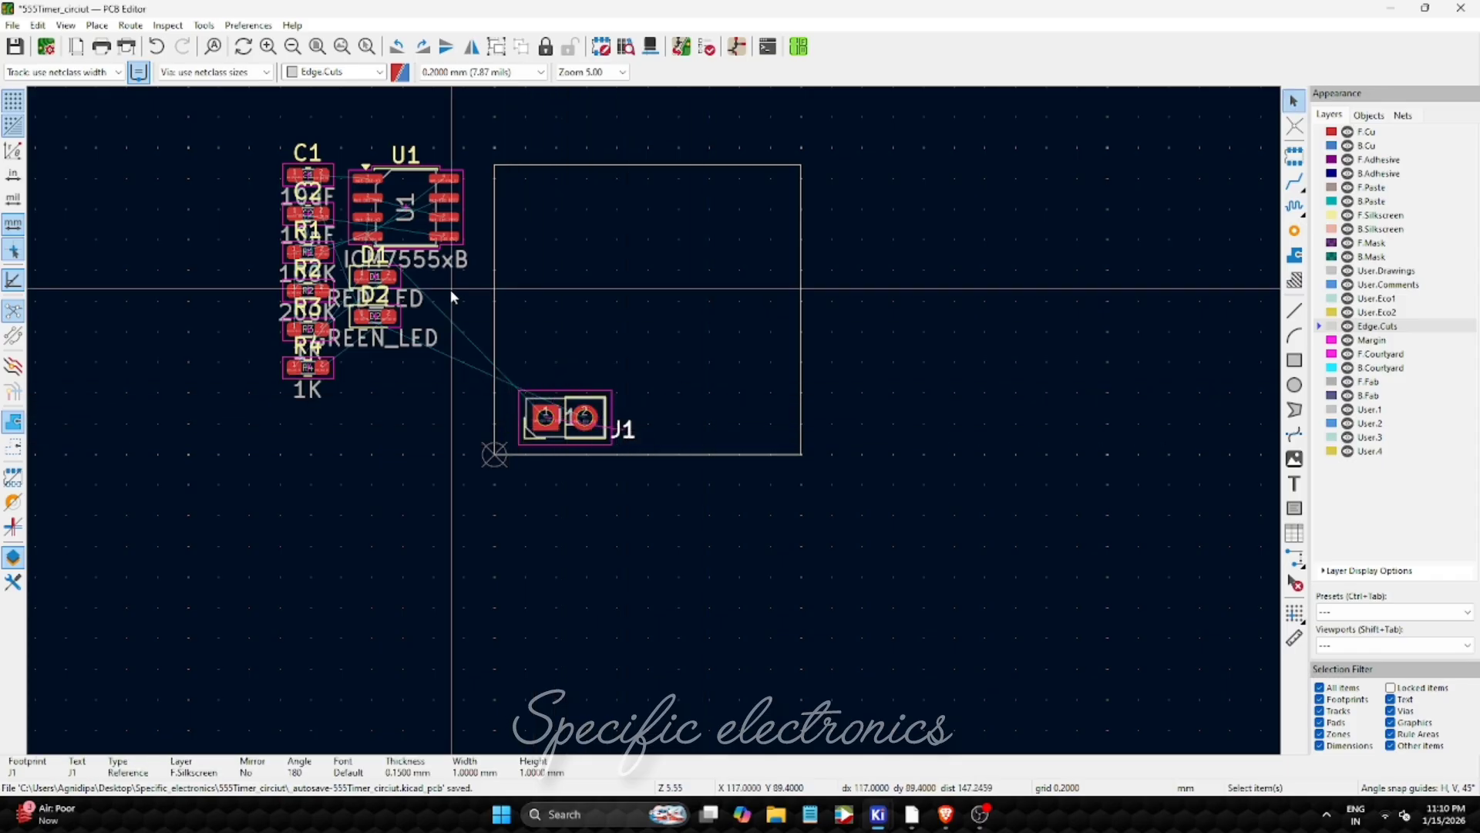
# - Place the timer IC U1 inside the board outline, above and to the right of J1
pyautogui.click(401, 220)
pyautogui.press('m')
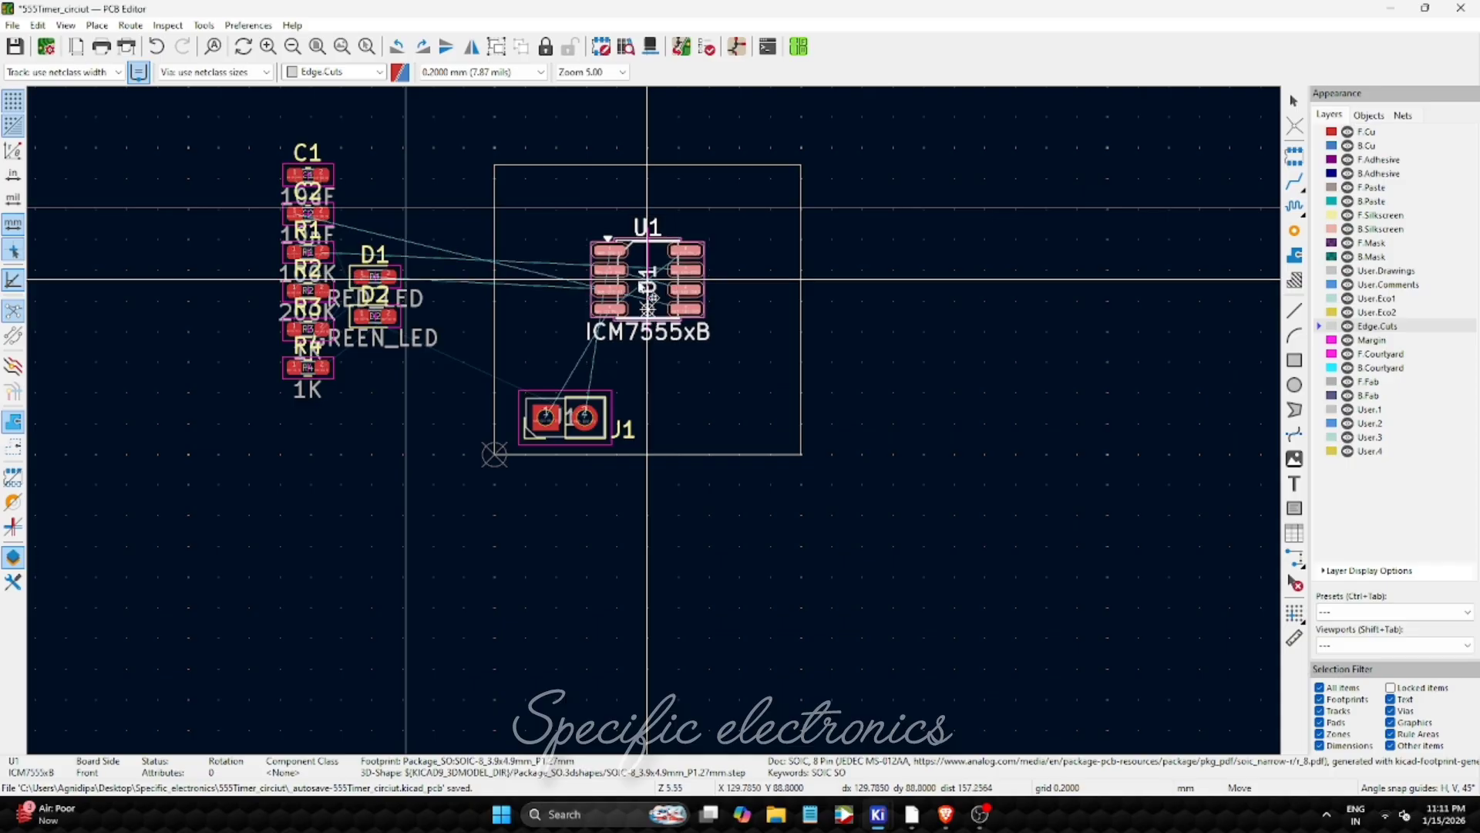
pyautogui.click(654, 290)
# - Check the connections in the schematic and place resistor R1 inside the board outline, left of U1
pyautogui.click(736, 48)
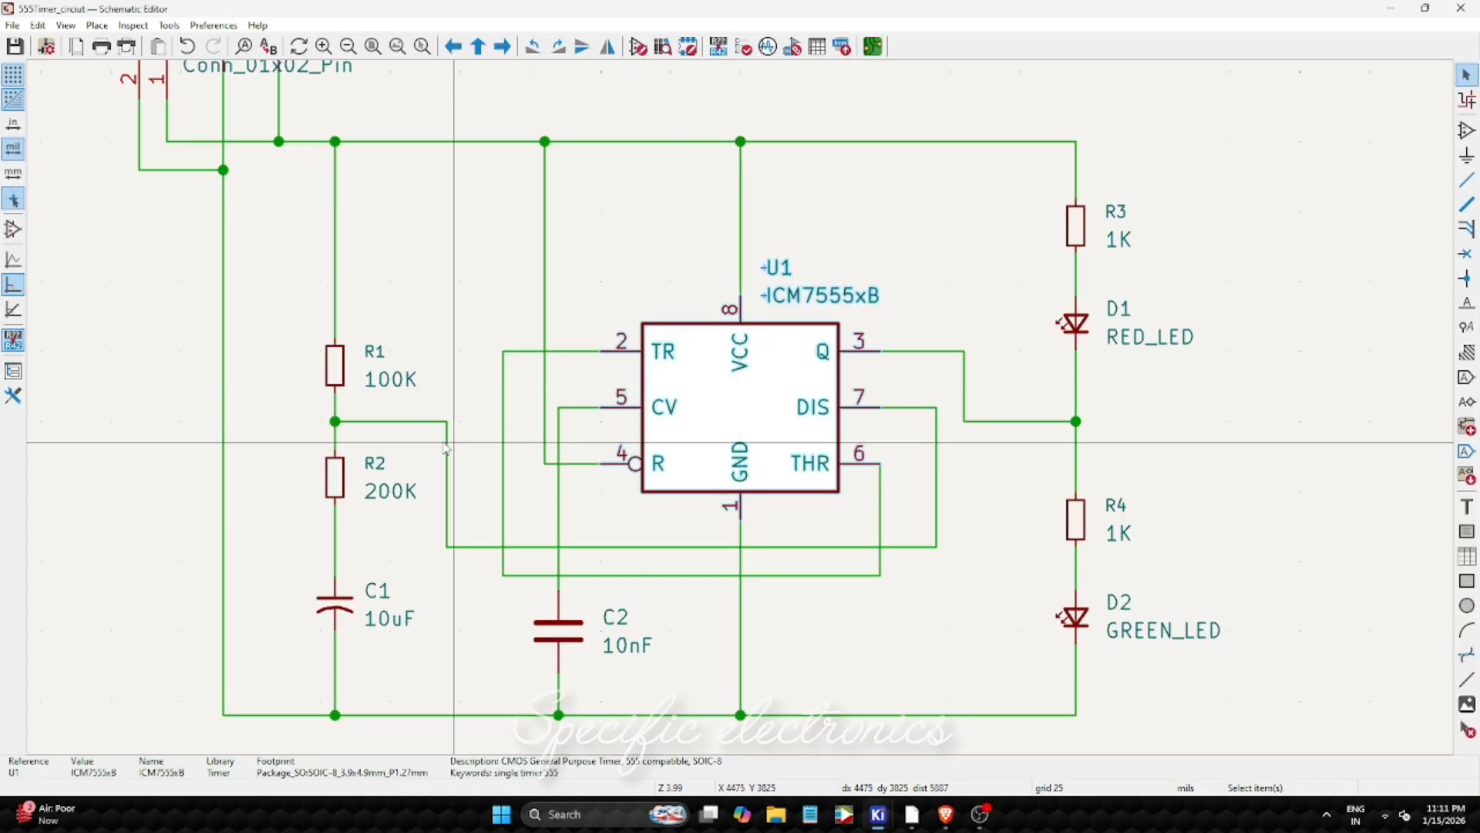
pyautogui.click(874, 48)
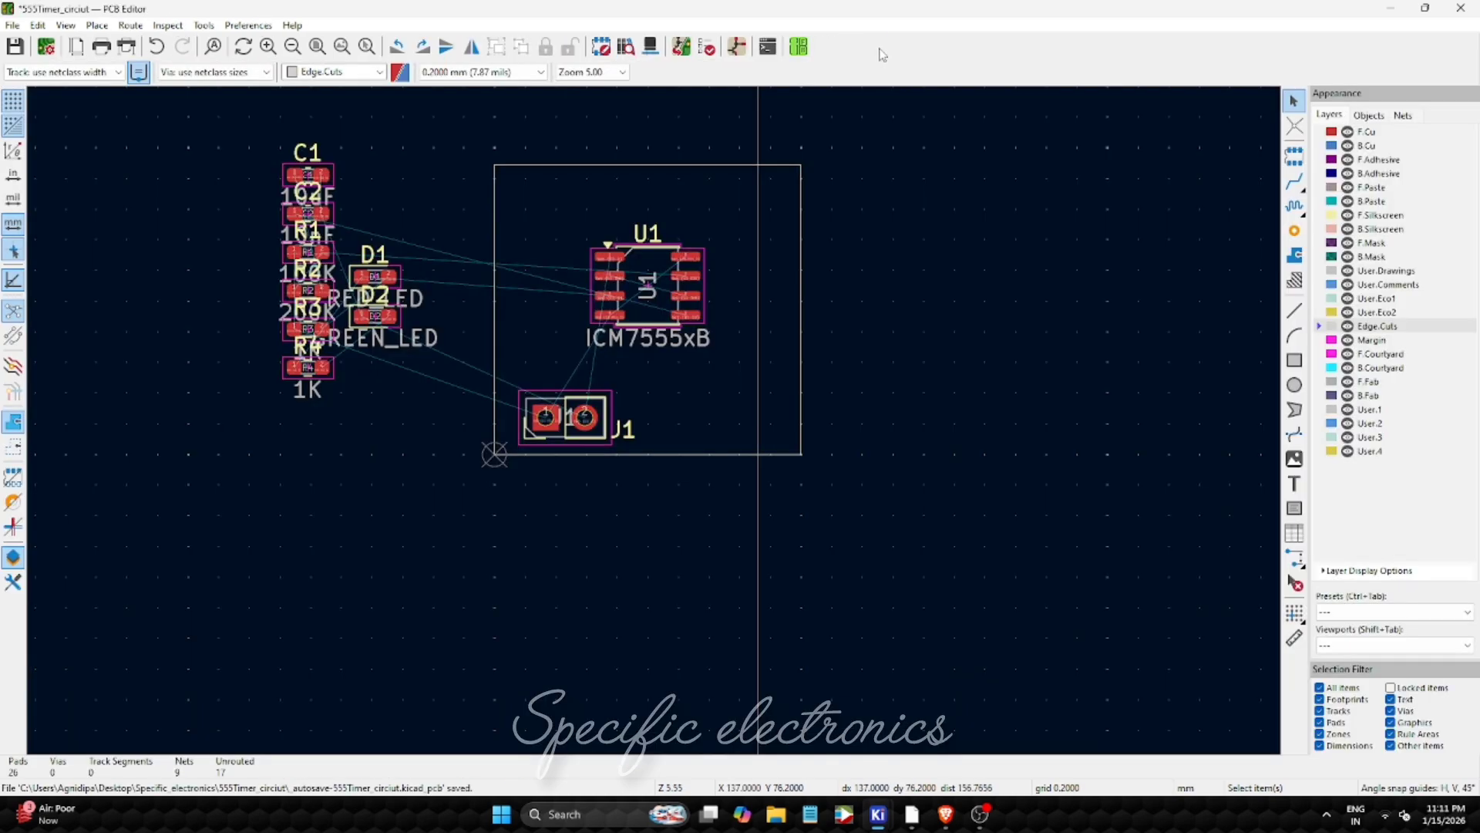
pyautogui.click(308, 266)
pyautogui.press('m')
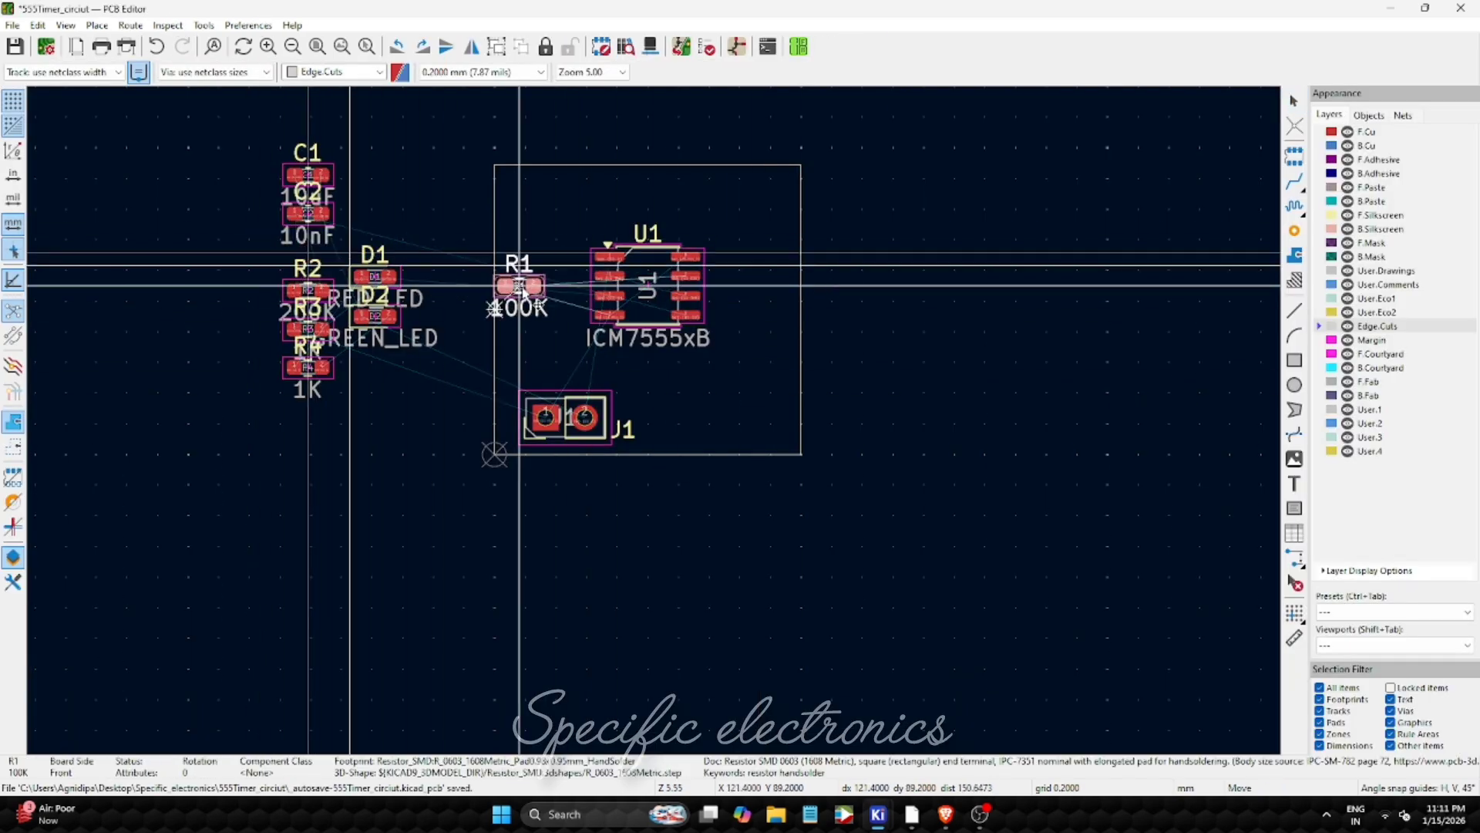
pyautogui.scroll(1, 539, 266)
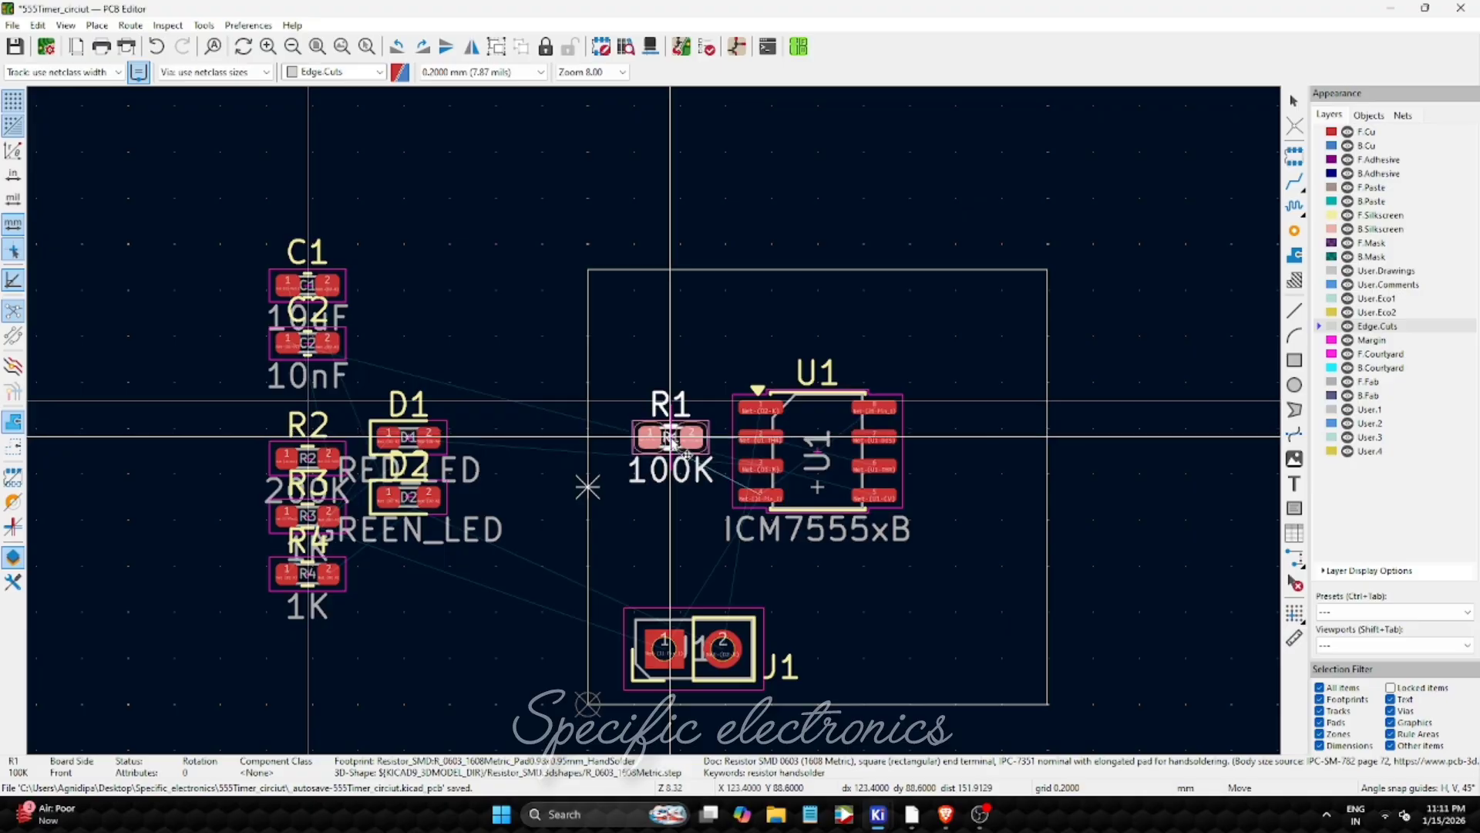
pyautogui.click(671, 440)
# - Rotate resistor R2 by 180° and place it directly below R1
pyautogui.moveTo(238, 426); pyautogui.dragTo(362, 488)
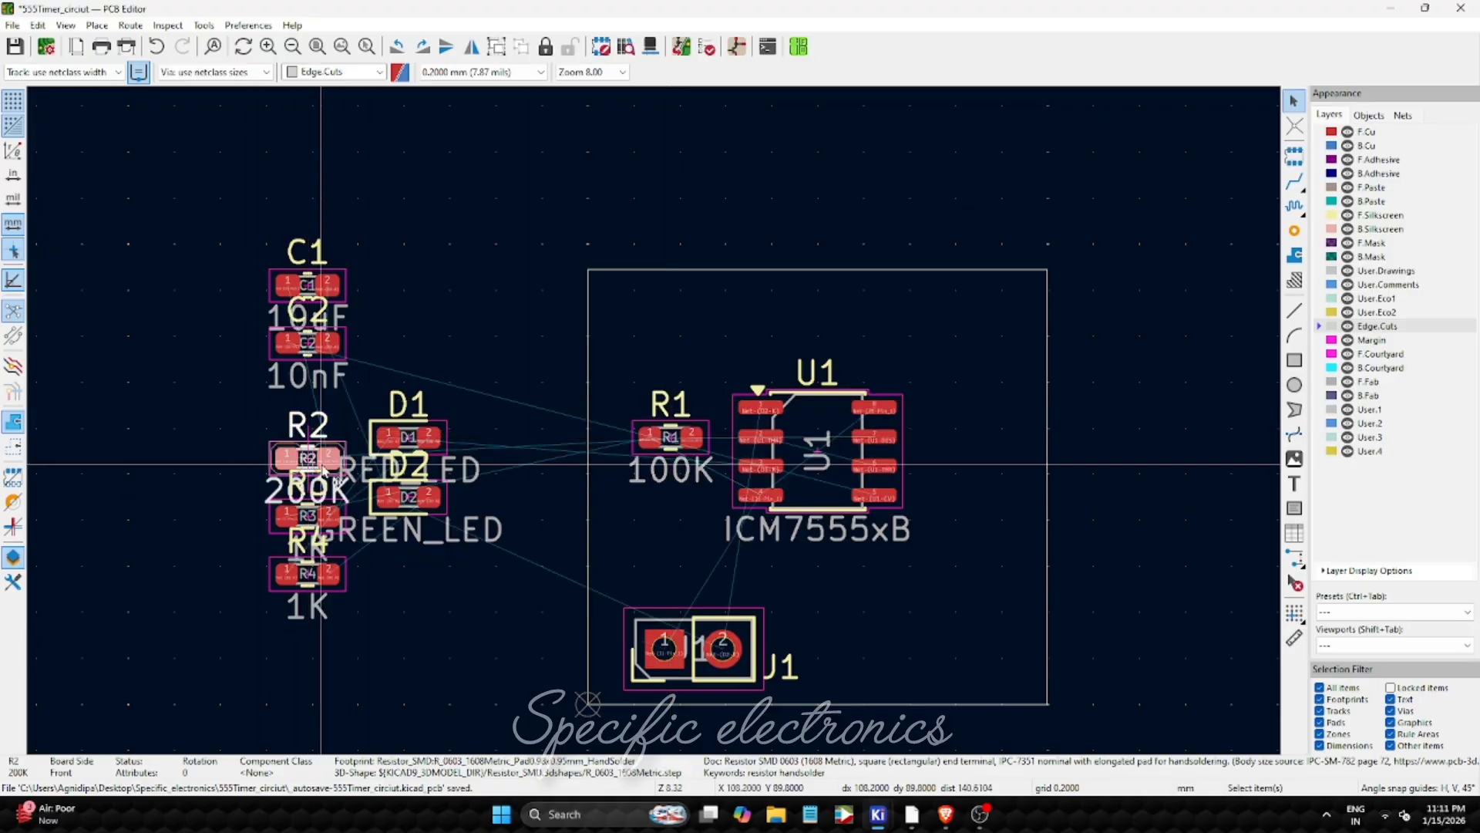
pyautogui.press('m')
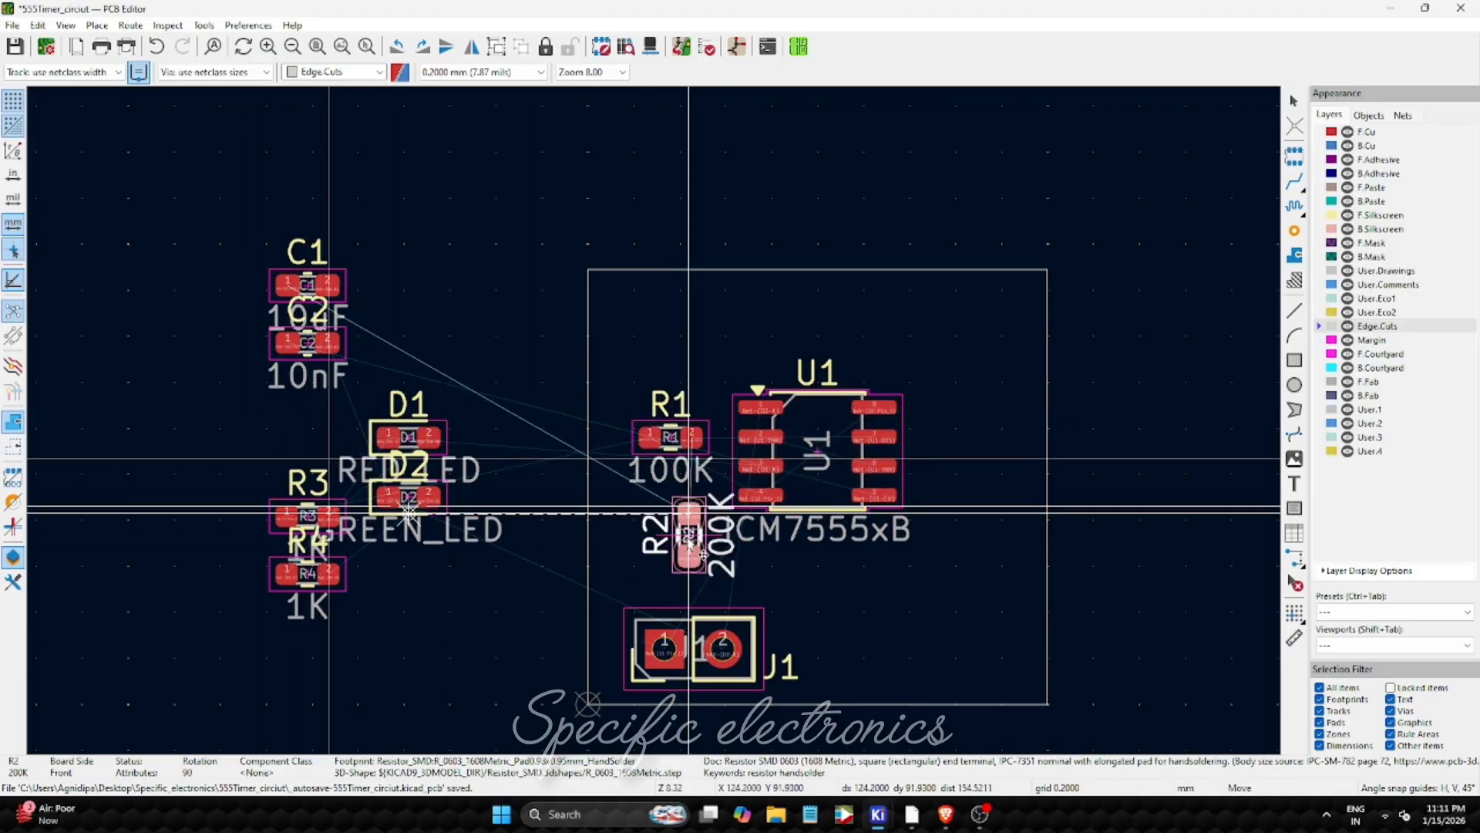
pyautogui.press('r')
pyautogui.click(656, 429)
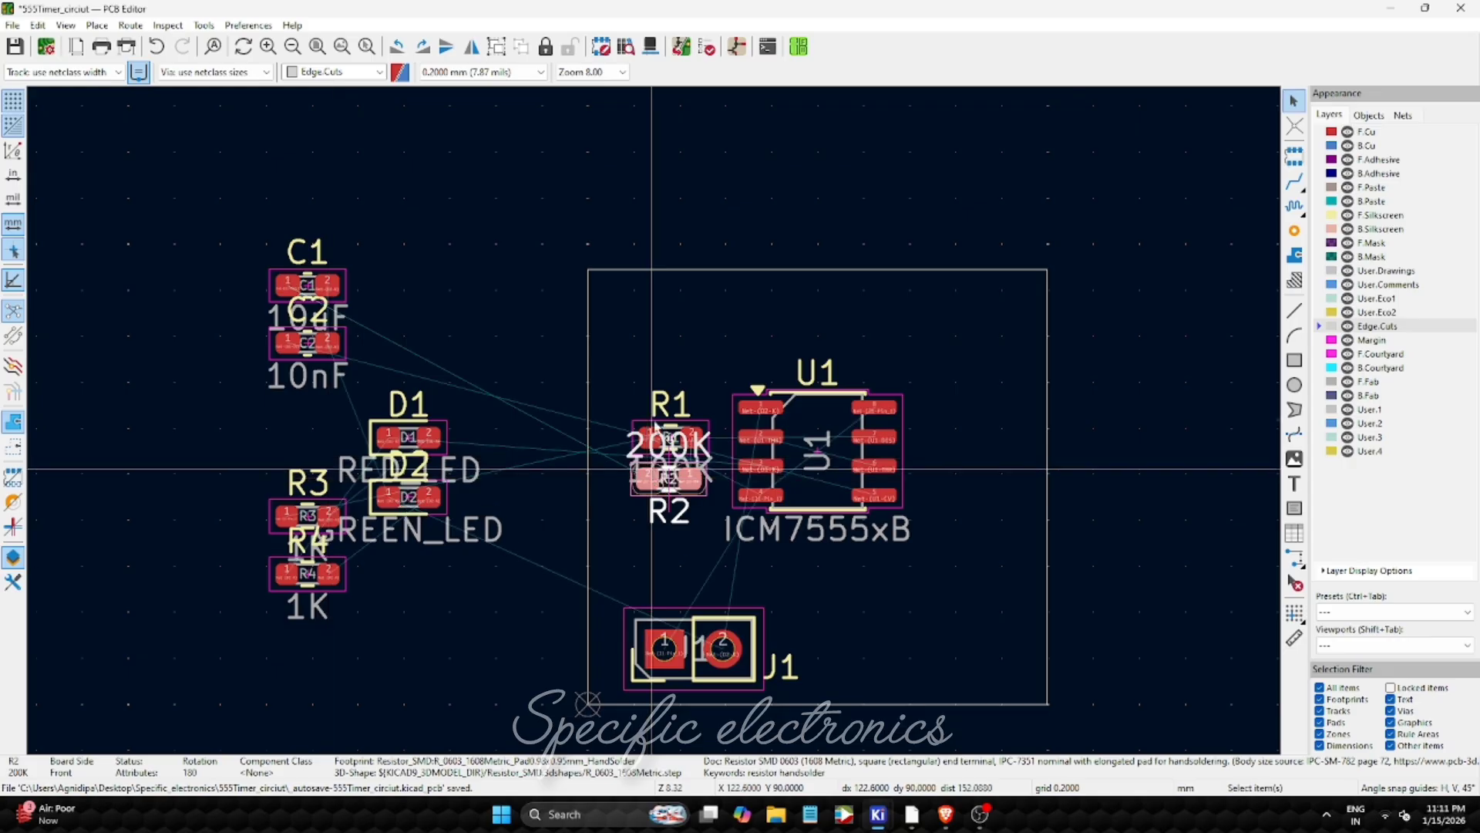
# - Move R1 up away from R2 and delete the 100K and 200K value texts of both resistors
pyautogui.scroll(5, 656, 429)
pyautogui.scroll(-2, 679, 455)
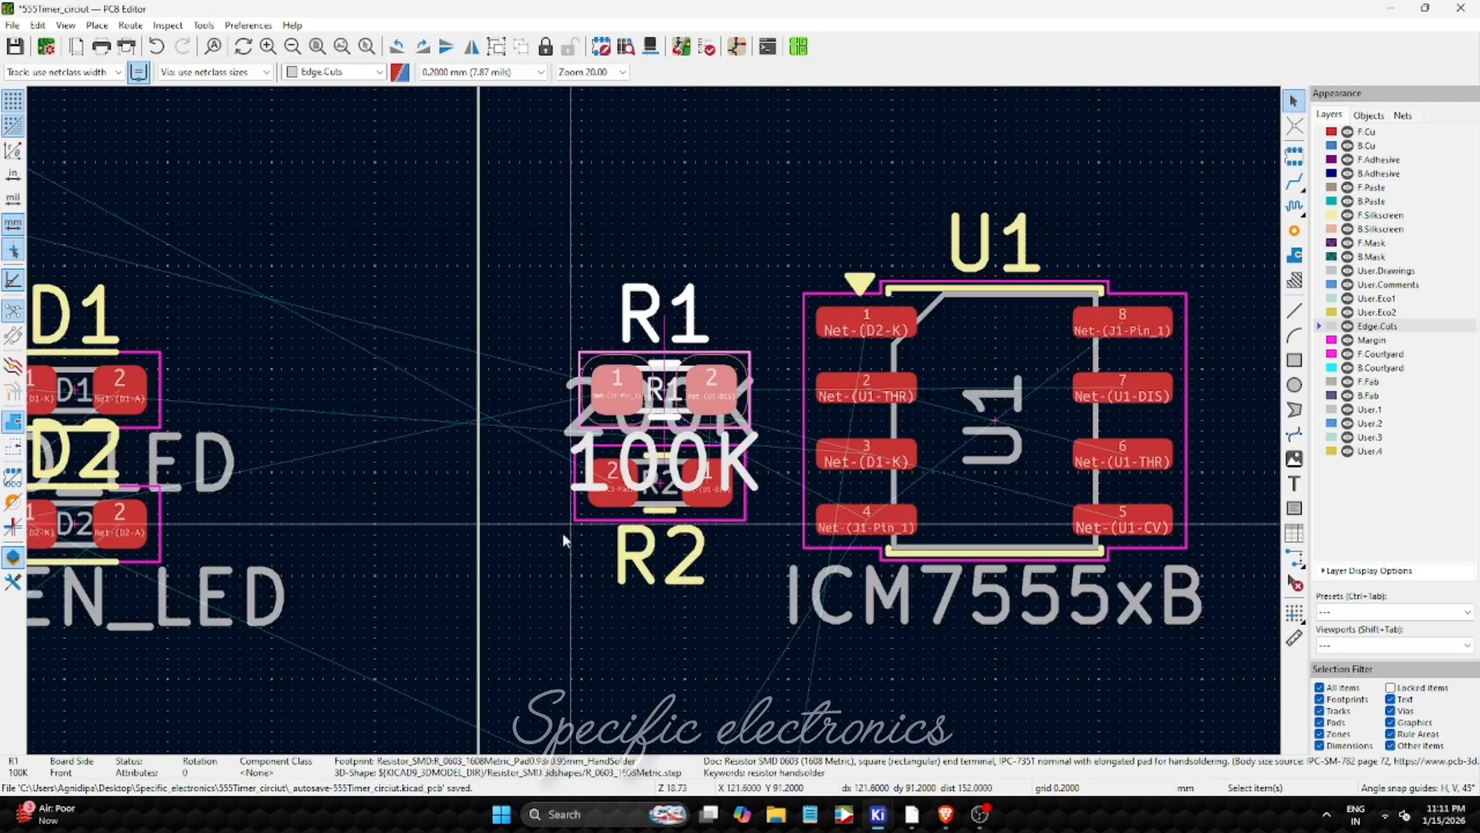
pyautogui.click(687, 458)
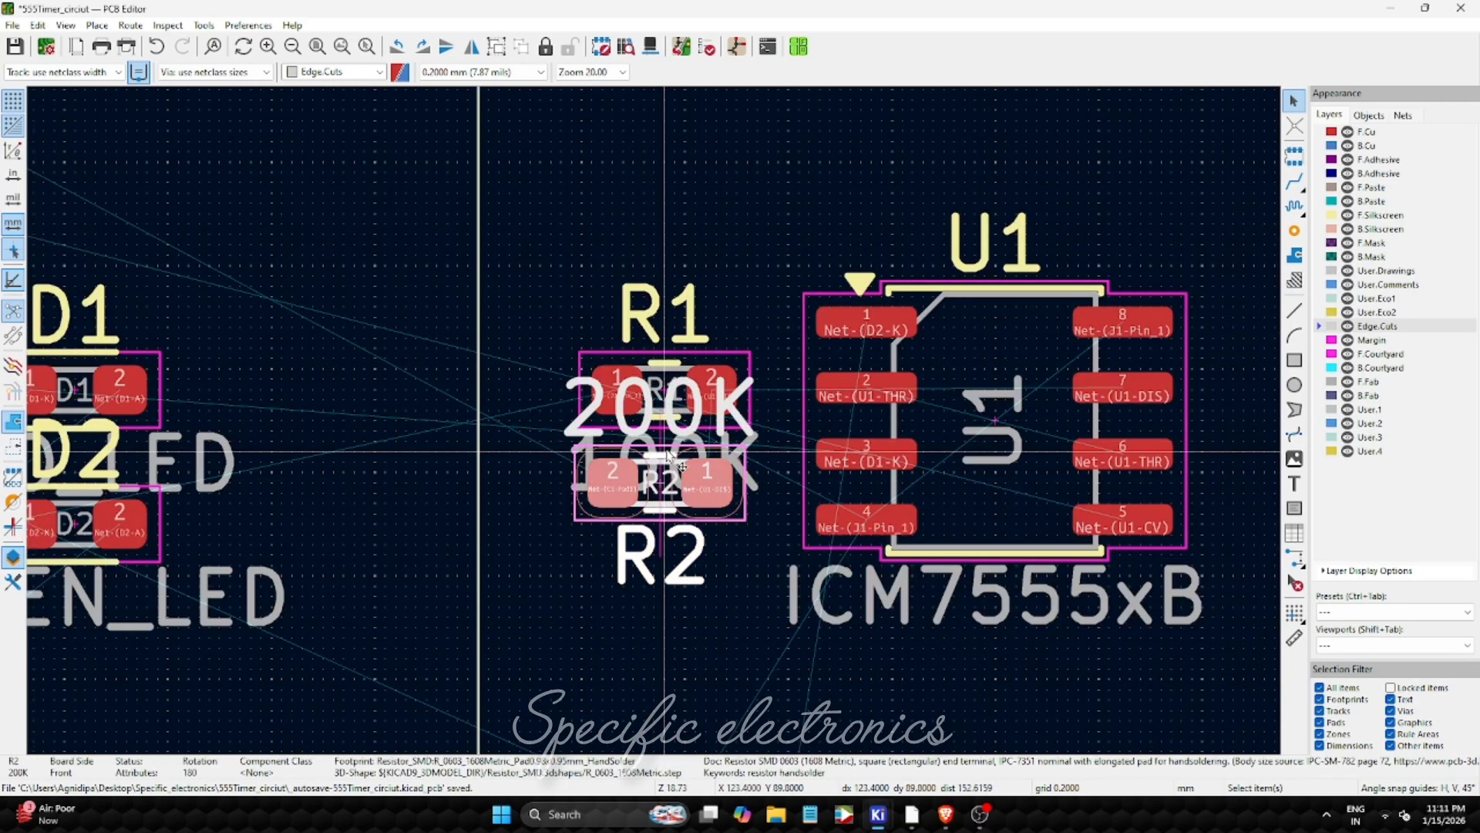
pyautogui.click(673, 418)
pyautogui.click(724, 479)
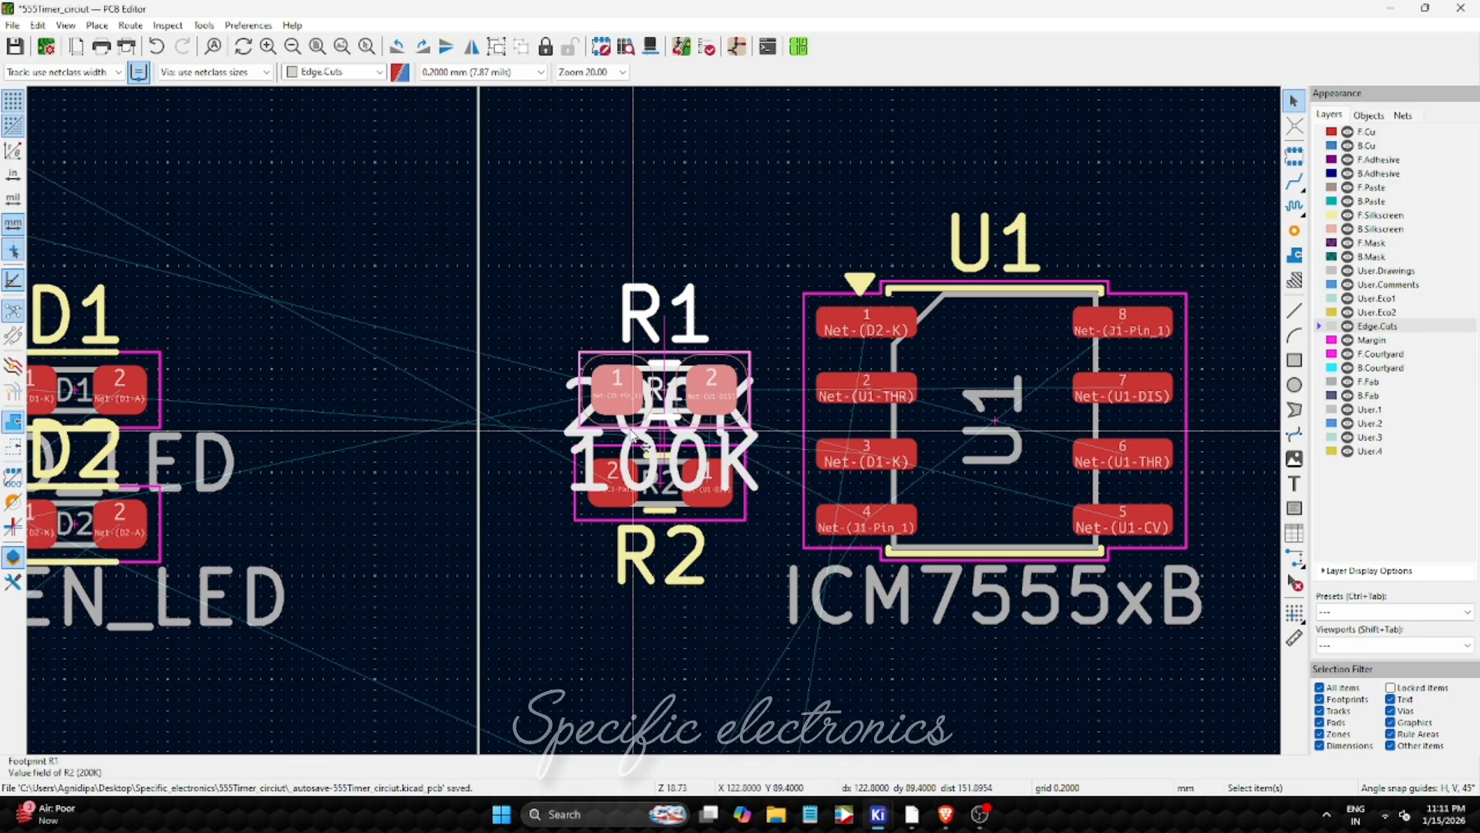
pyautogui.moveTo(623, 384); pyautogui.dragTo(621, 298)
pyautogui.click(623, 372)
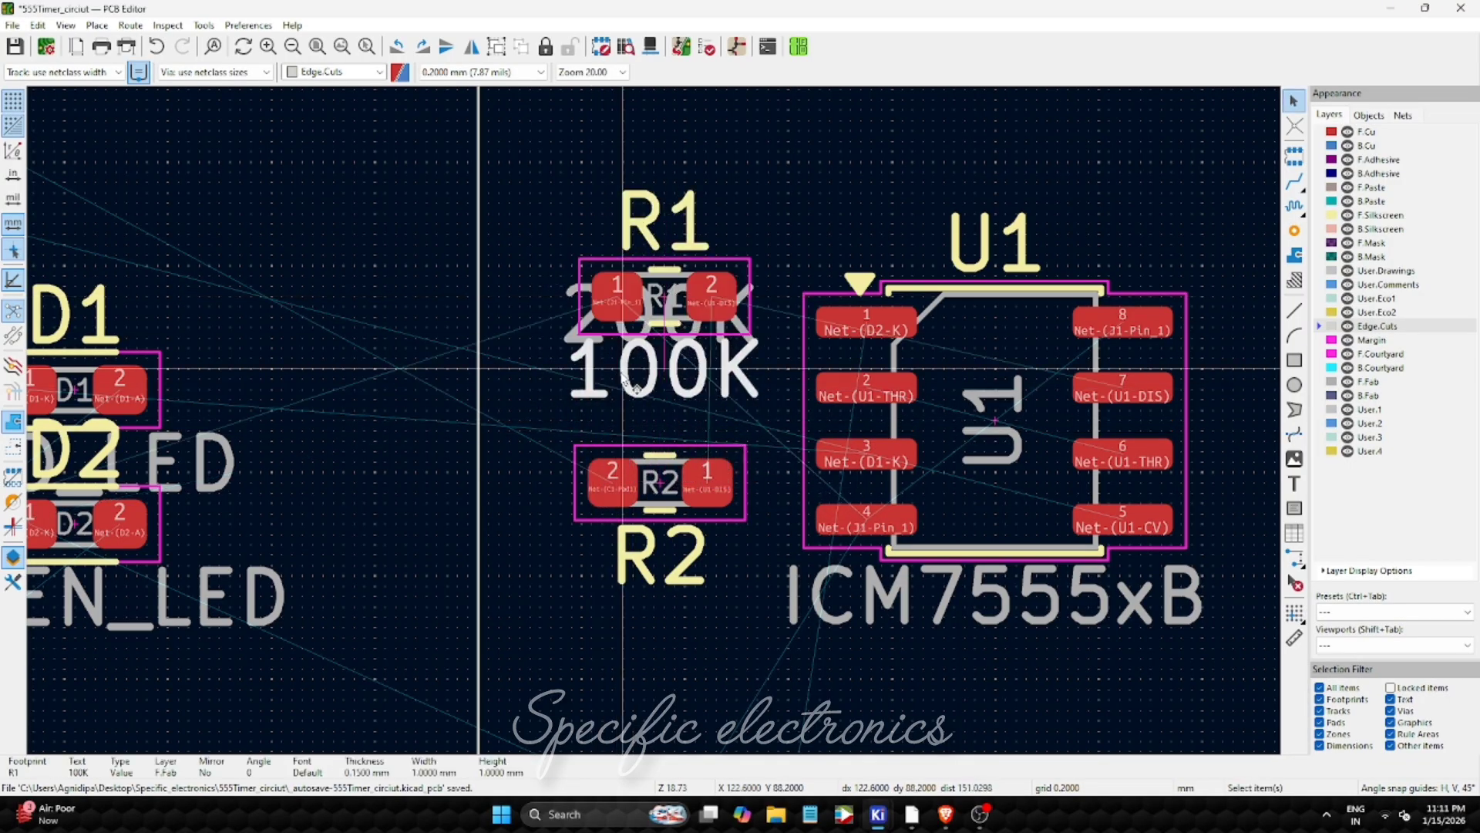
pyautogui.press('Delete')
pyautogui.click(592, 339)
pyautogui.press('Delete')
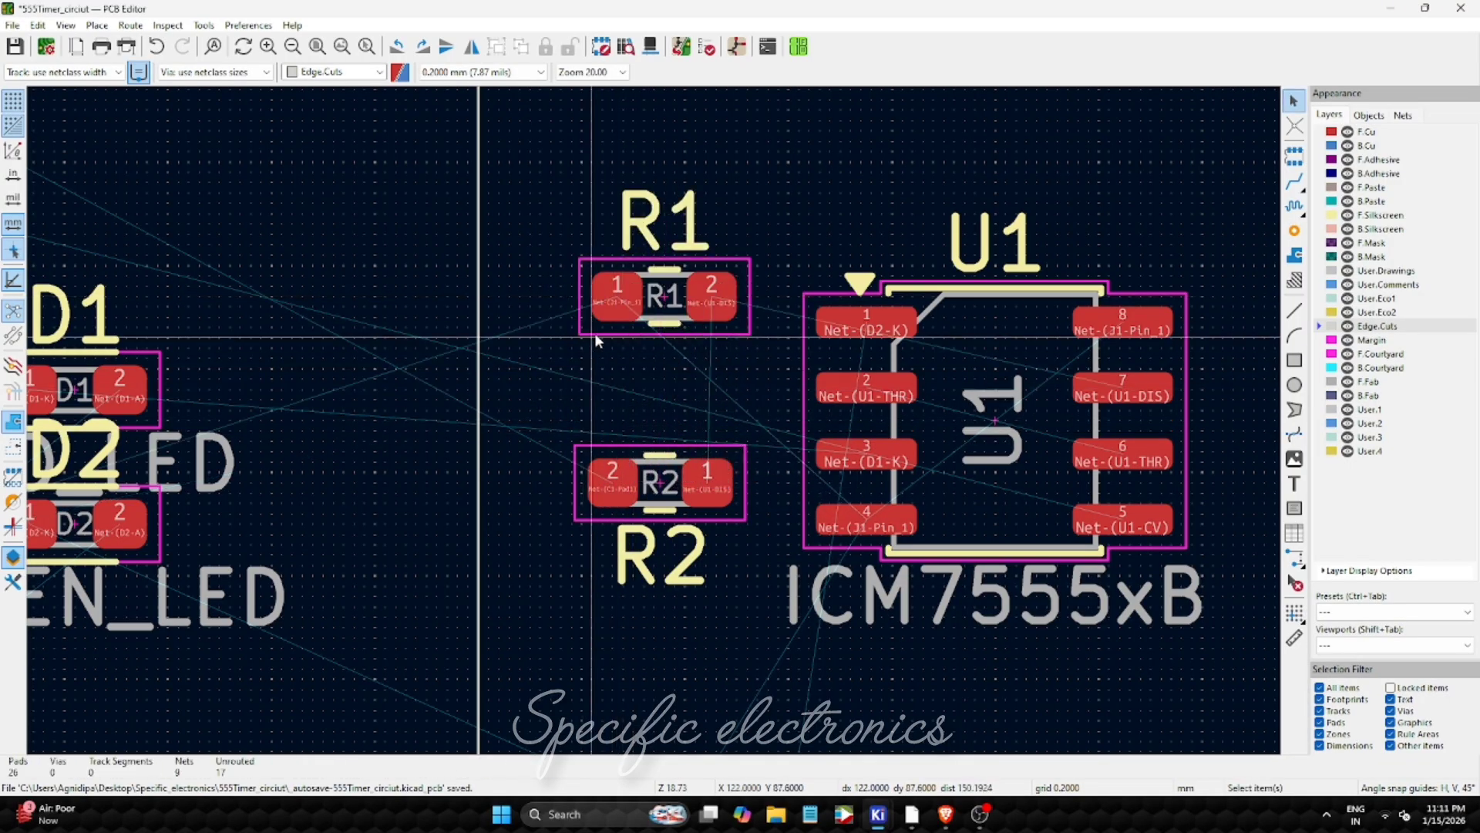
# - Rotate R1 by 180° and move it directly below R2
pyautogui.click(635, 316)
pyautogui.click(660, 310)
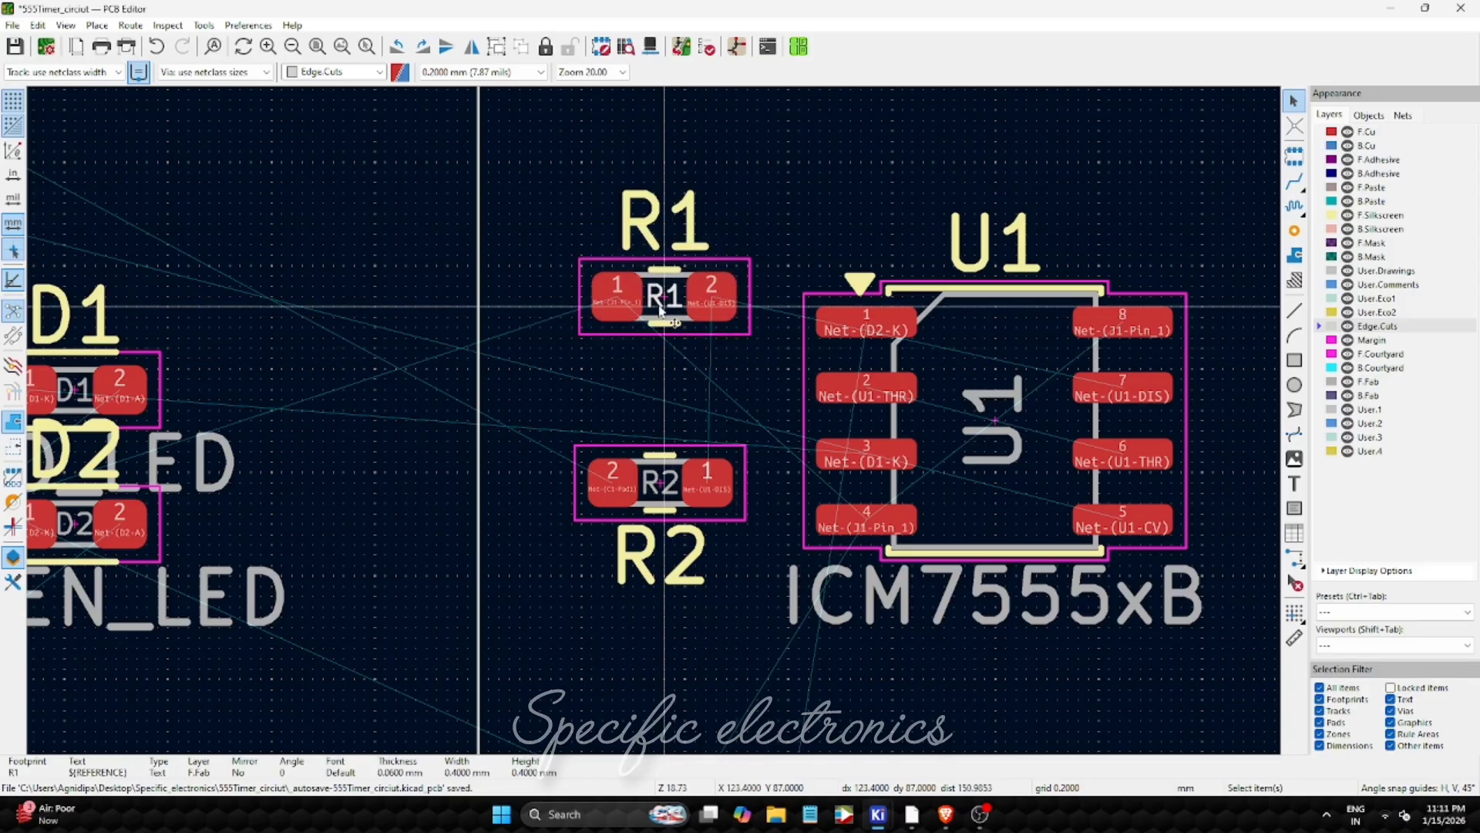
pyautogui.moveTo(545, 208); pyautogui.dragTo(758, 393)
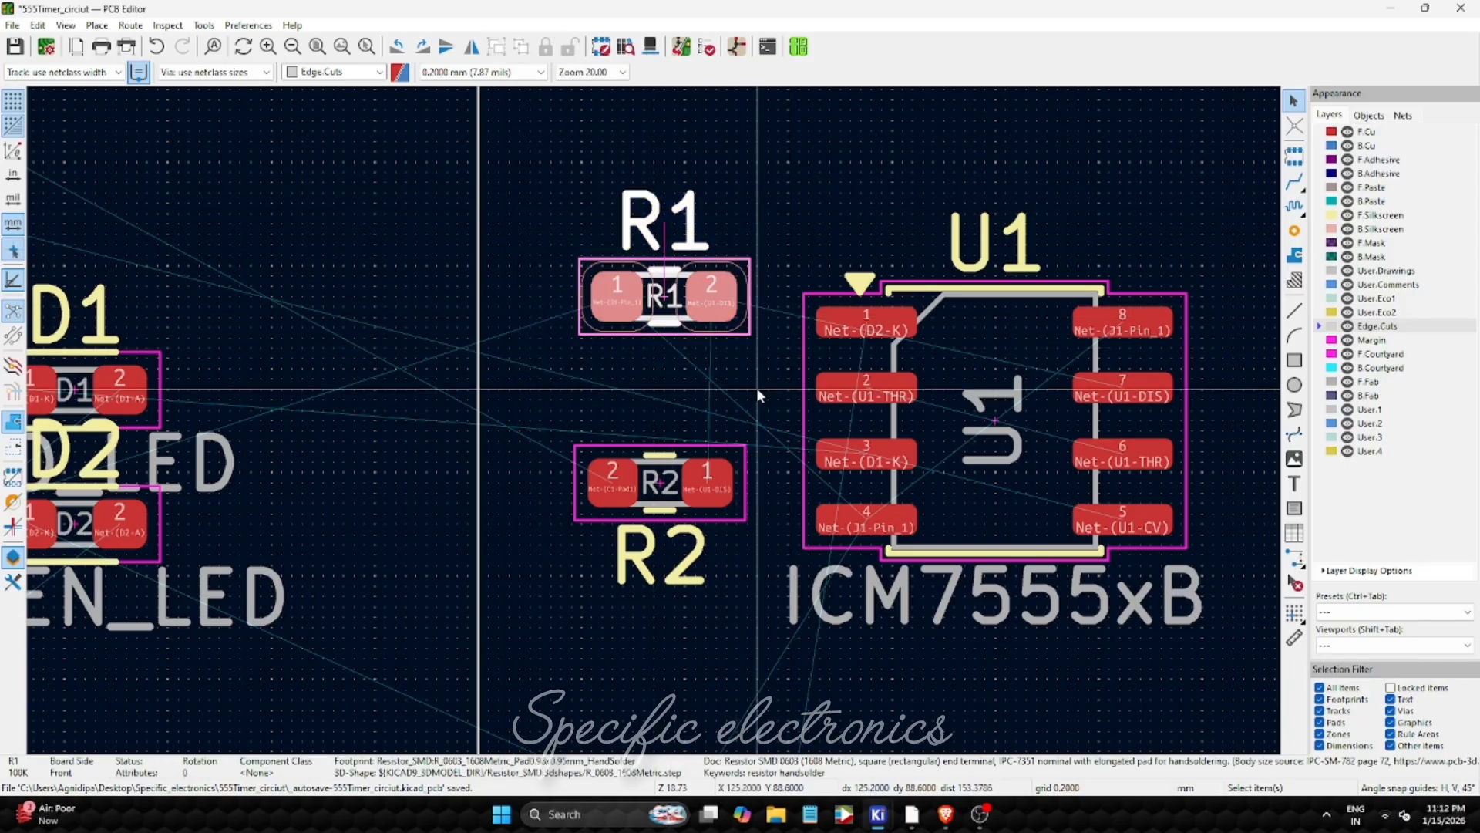
pyautogui.press('m')
pyautogui.rightClick(680, 385)
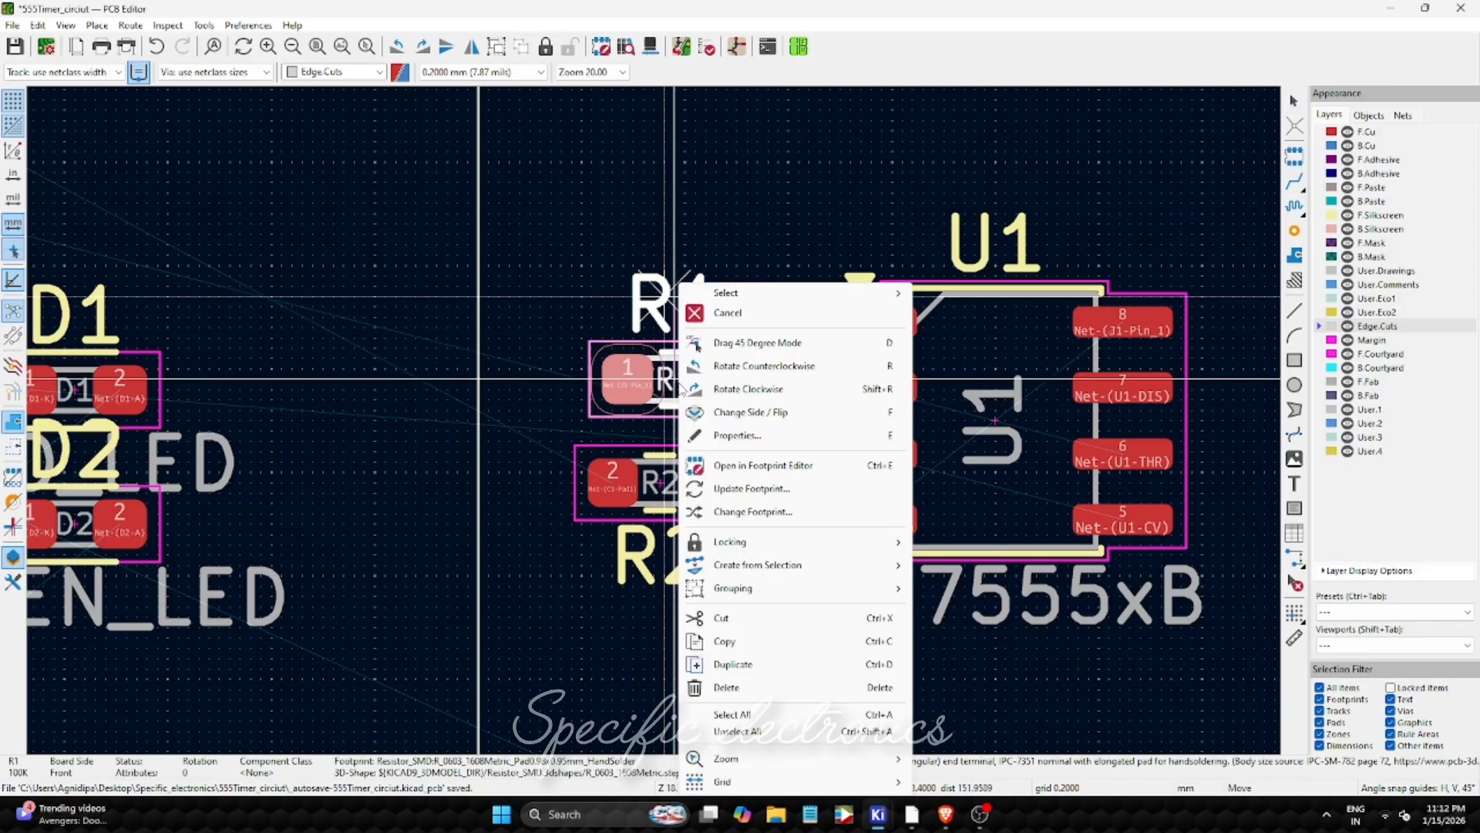
pyautogui.click(674, 381)
pyautogui.press('r')
pyautogui.press('r')
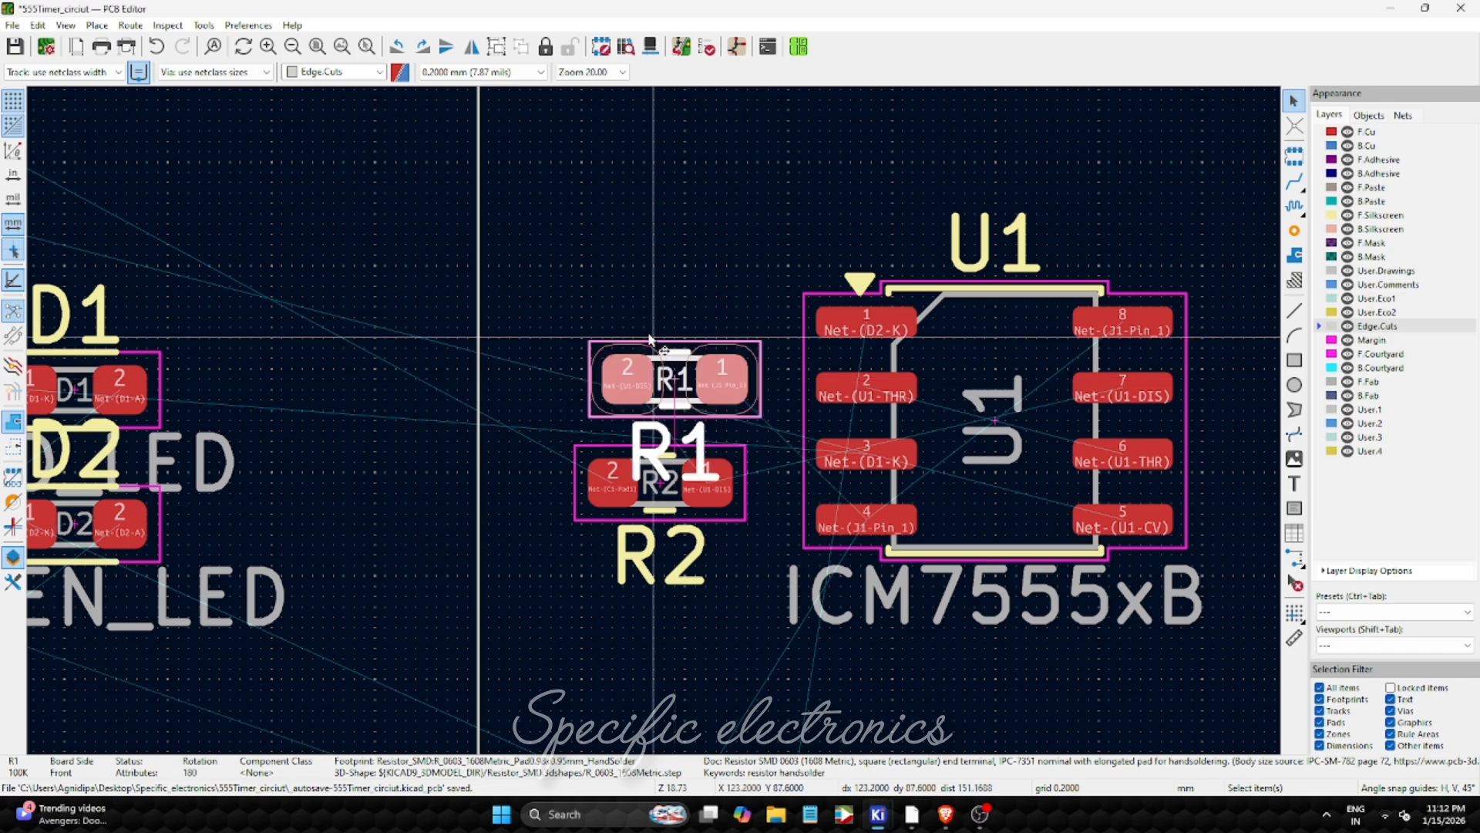
pyautogui.press('m')
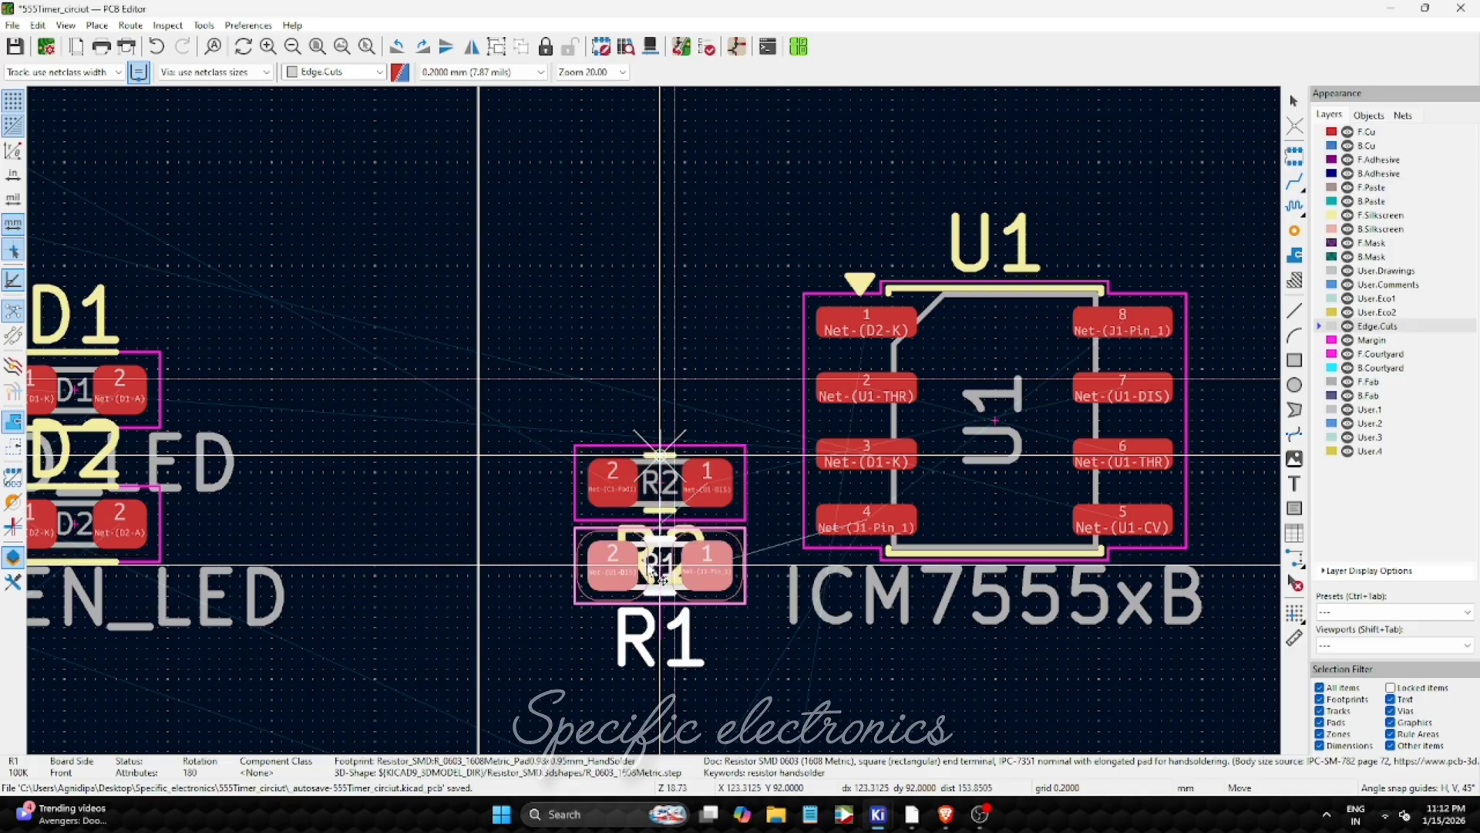
pyautogui.click(659, 572)
# - Rotate R2 by 180° and place it slightly higher above R1
pyautogui.click(645, 466)
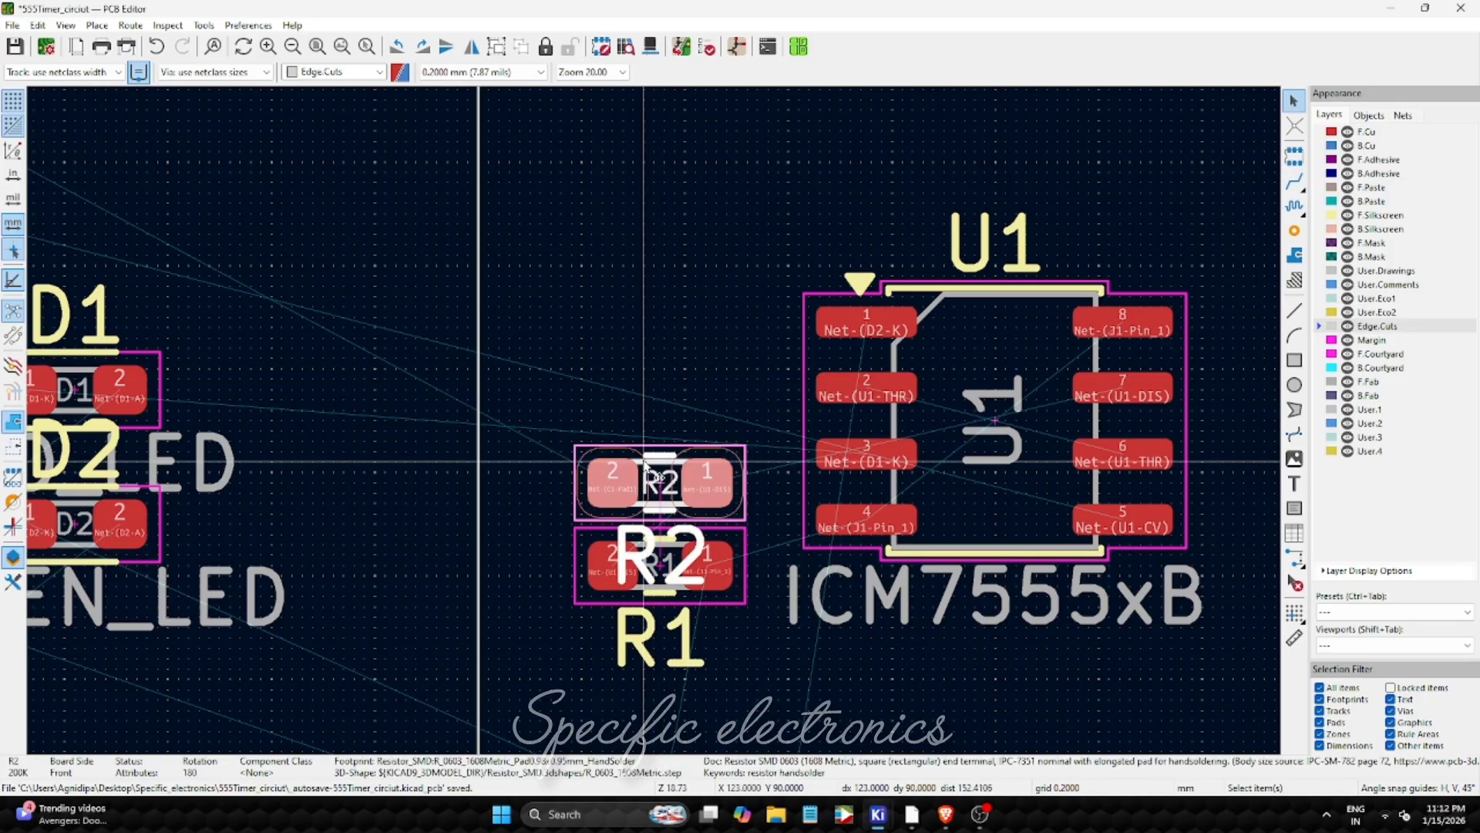
pyautogui.press('m')
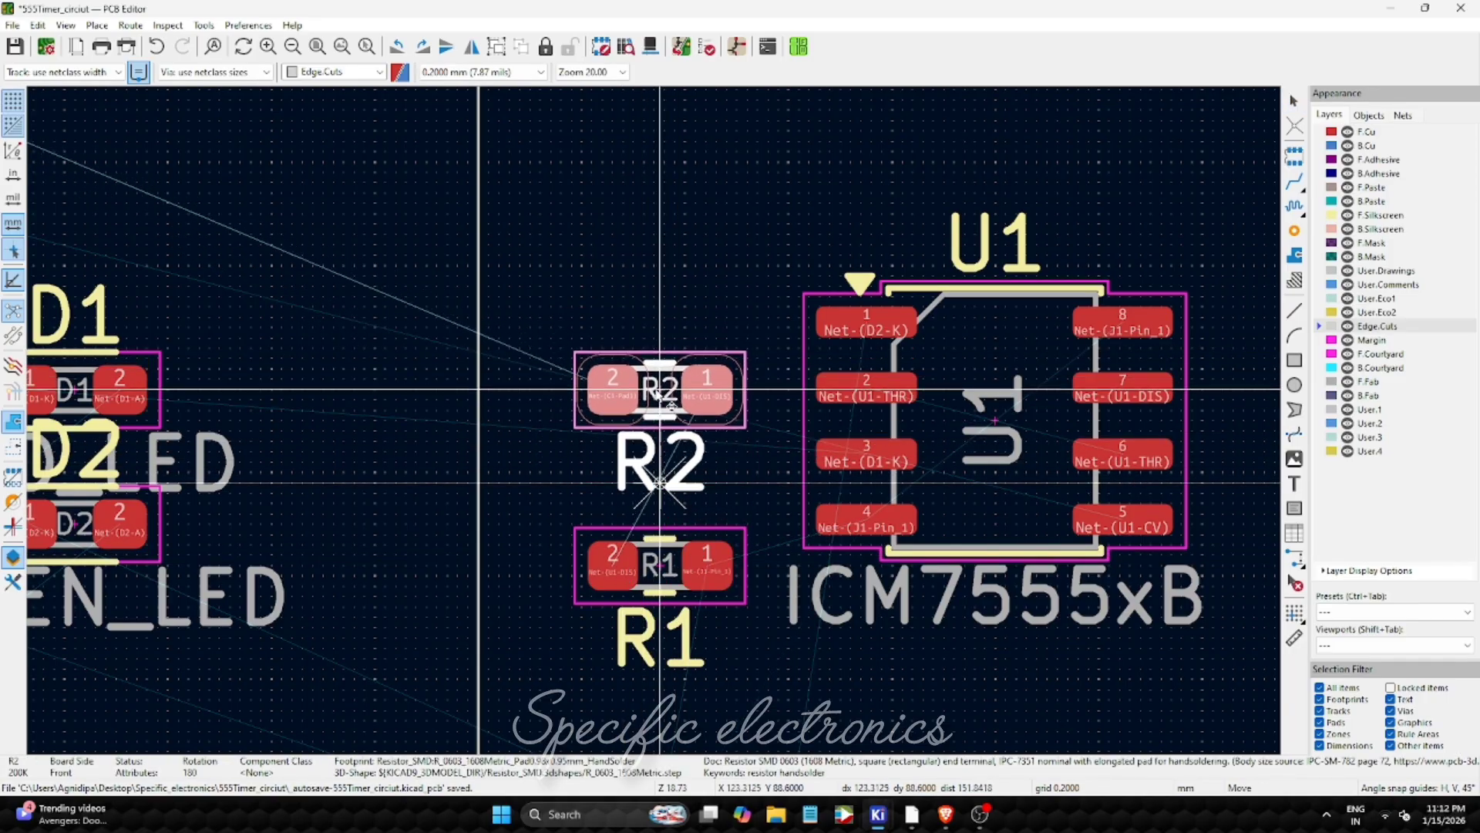
pyautogui.press('r')
pyautogui.press('r')
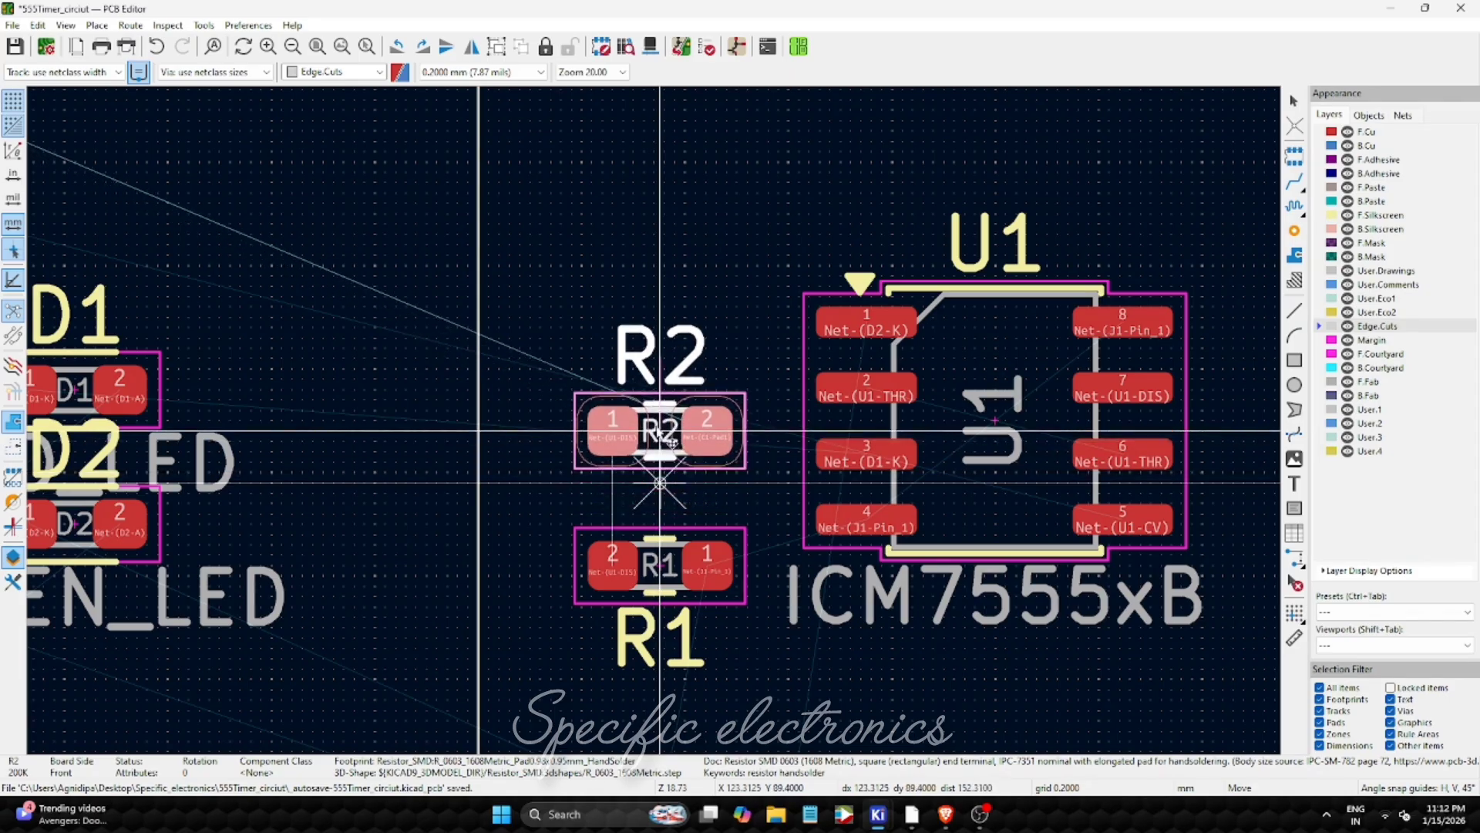
pyautogui.click(660, 421)
# - Move R1 up against R2 and shift both resistors together slightly closer to U1
pyautogui.moveTo(548, 502); pyautogui.dragTo(760, 660)
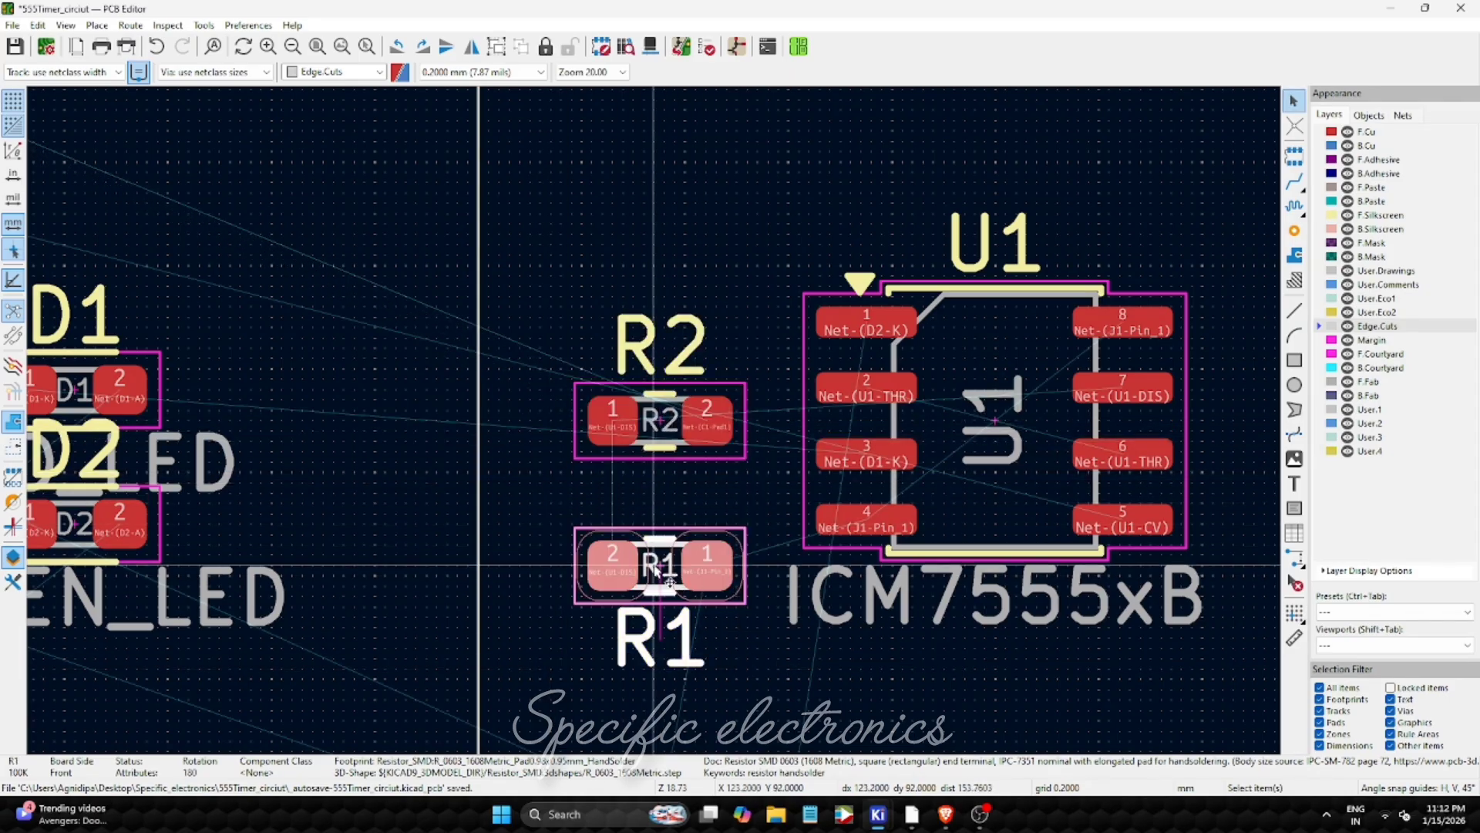
pyautogui.press('m')
pyautogui.click(649, 502)
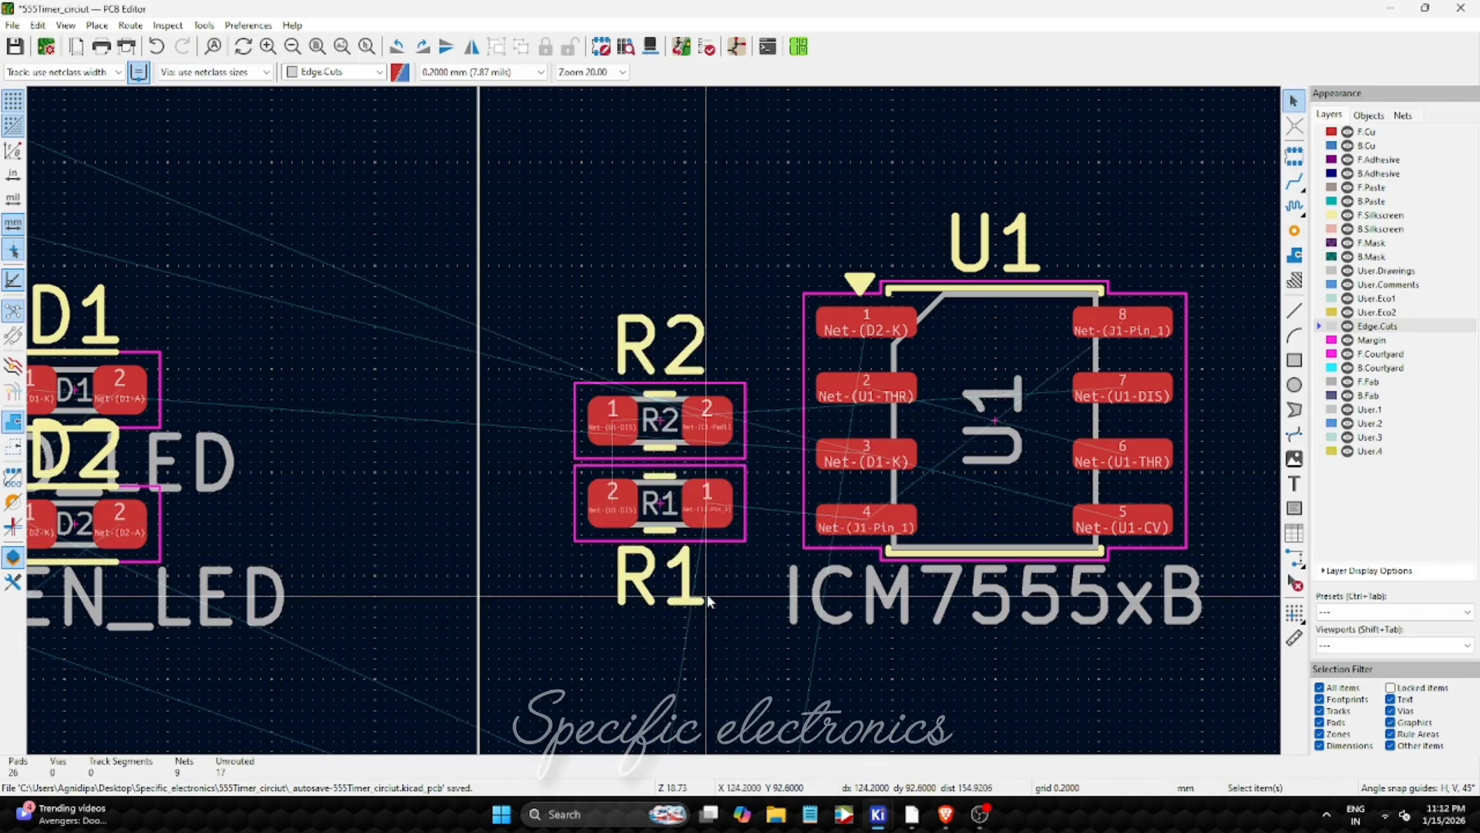
pyautogui.moveTo(546, 308); pyautogui.dragTo(786, 617)
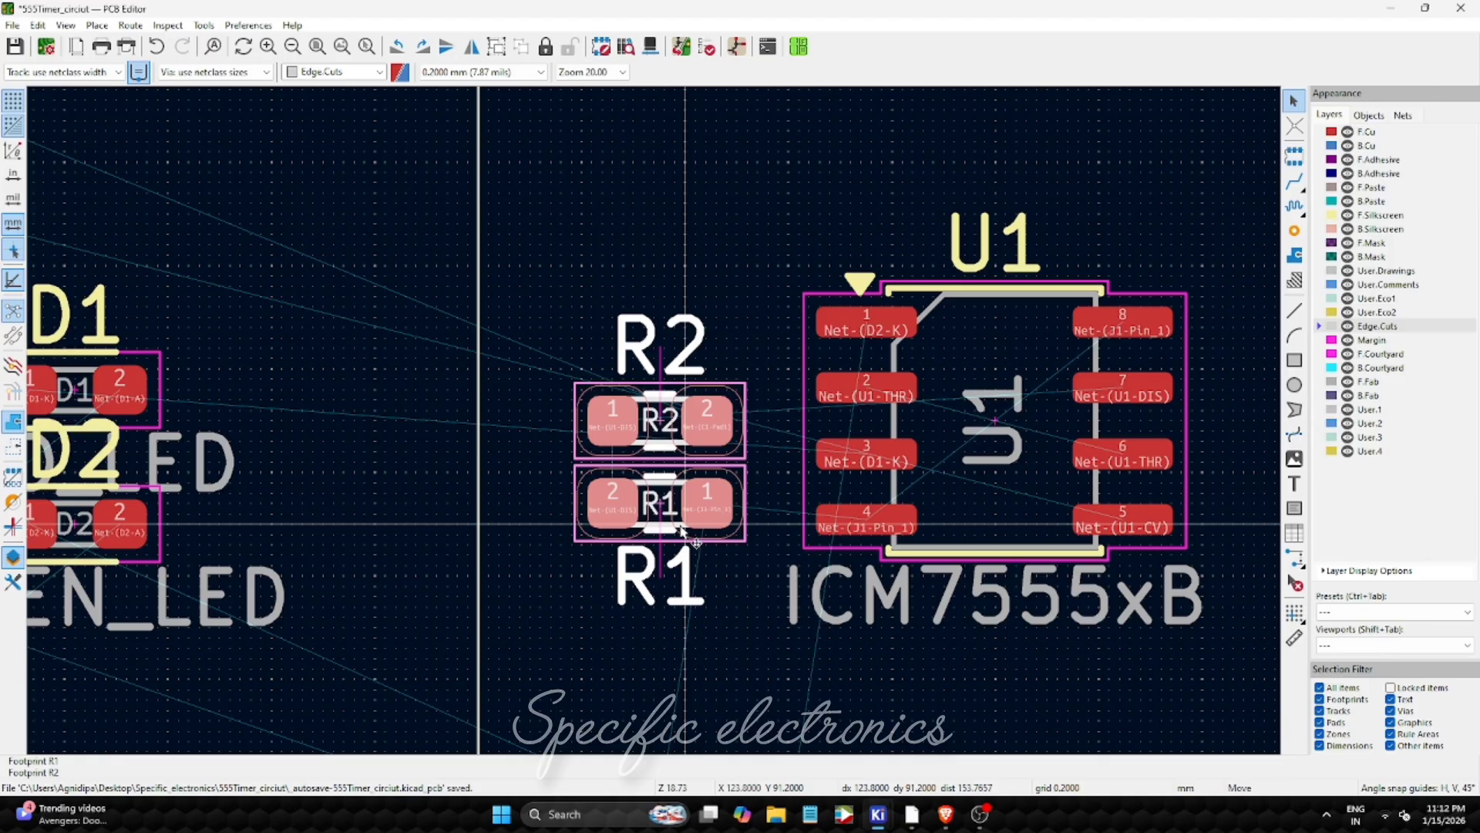
pyautogui.click(707, 530)
# - Move the reference labels of R2 and R1 to the left of their footprints
pyautogui.click(733, 341)
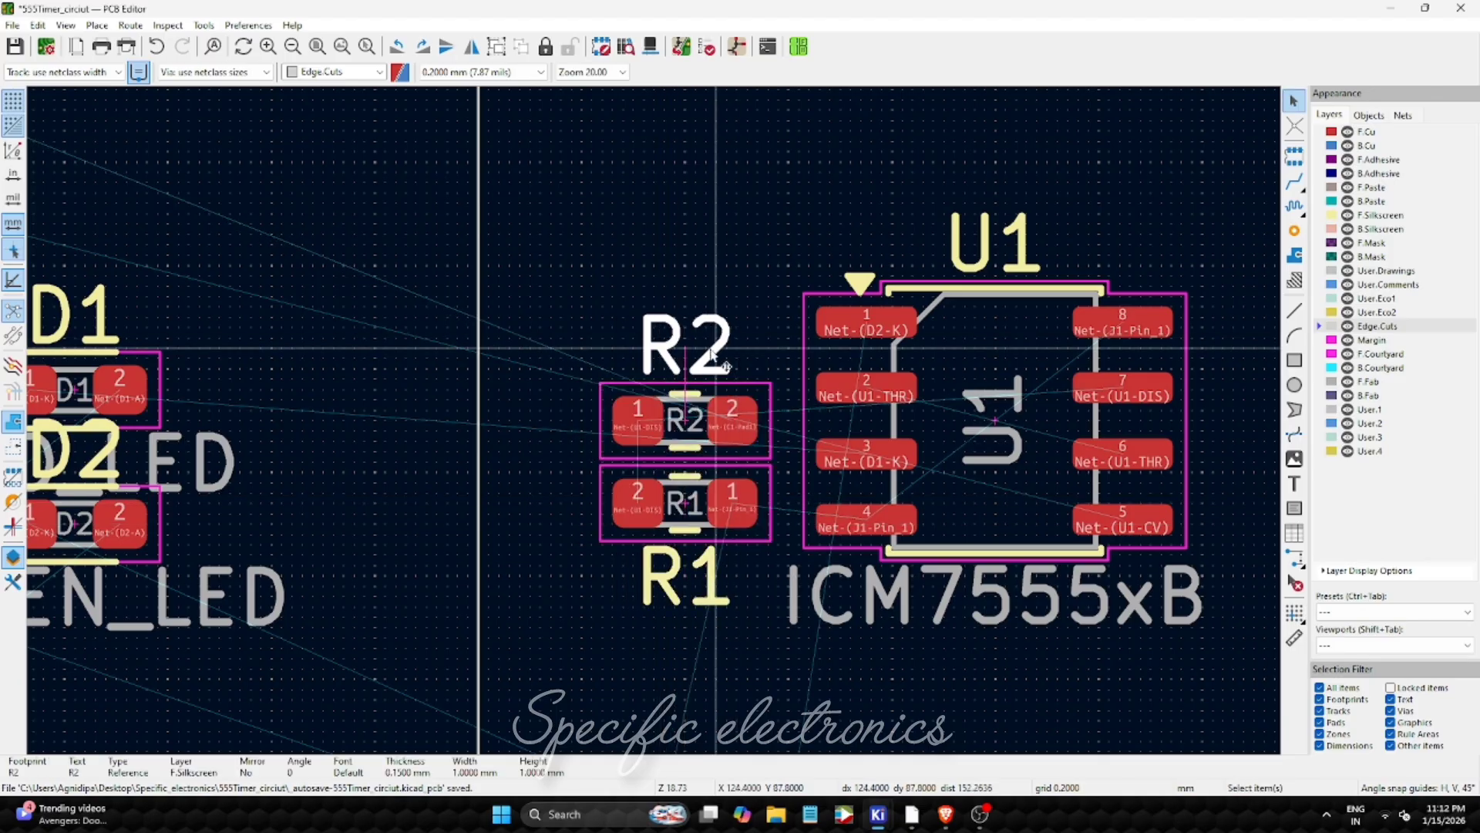
pyautogui.press('m')
pyautogui.click(552, 430)
pyautogui.click(684, 588)
pyautogui.press('m')
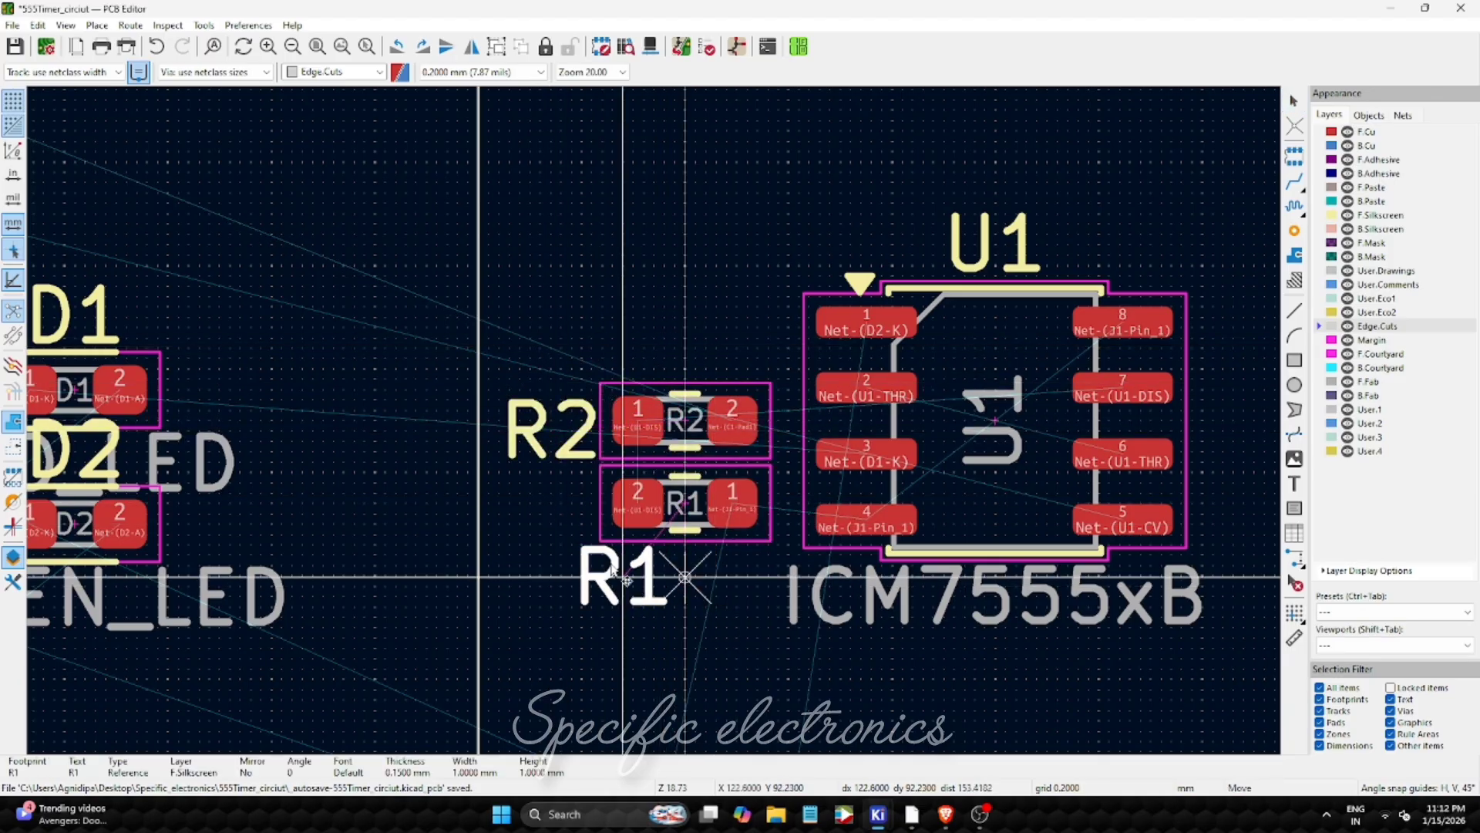
pyautogui.click(552, 497)
pyautogui.click(677, 583)
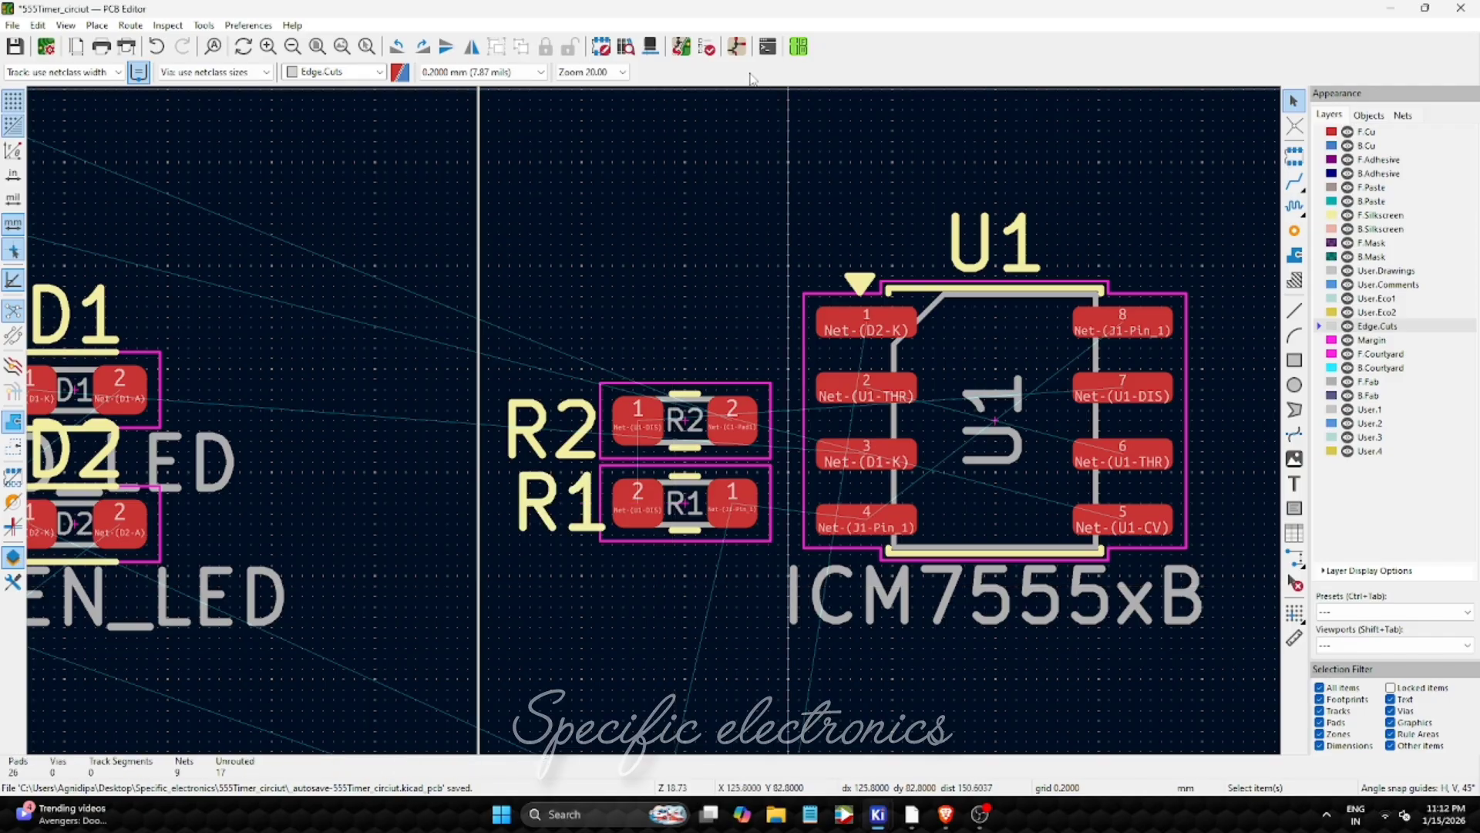
# - Check the schematic, place R4 to the right of R3, and position the LEDs below the resistors, rotated by 90°
pyautogui.click(736, 47)
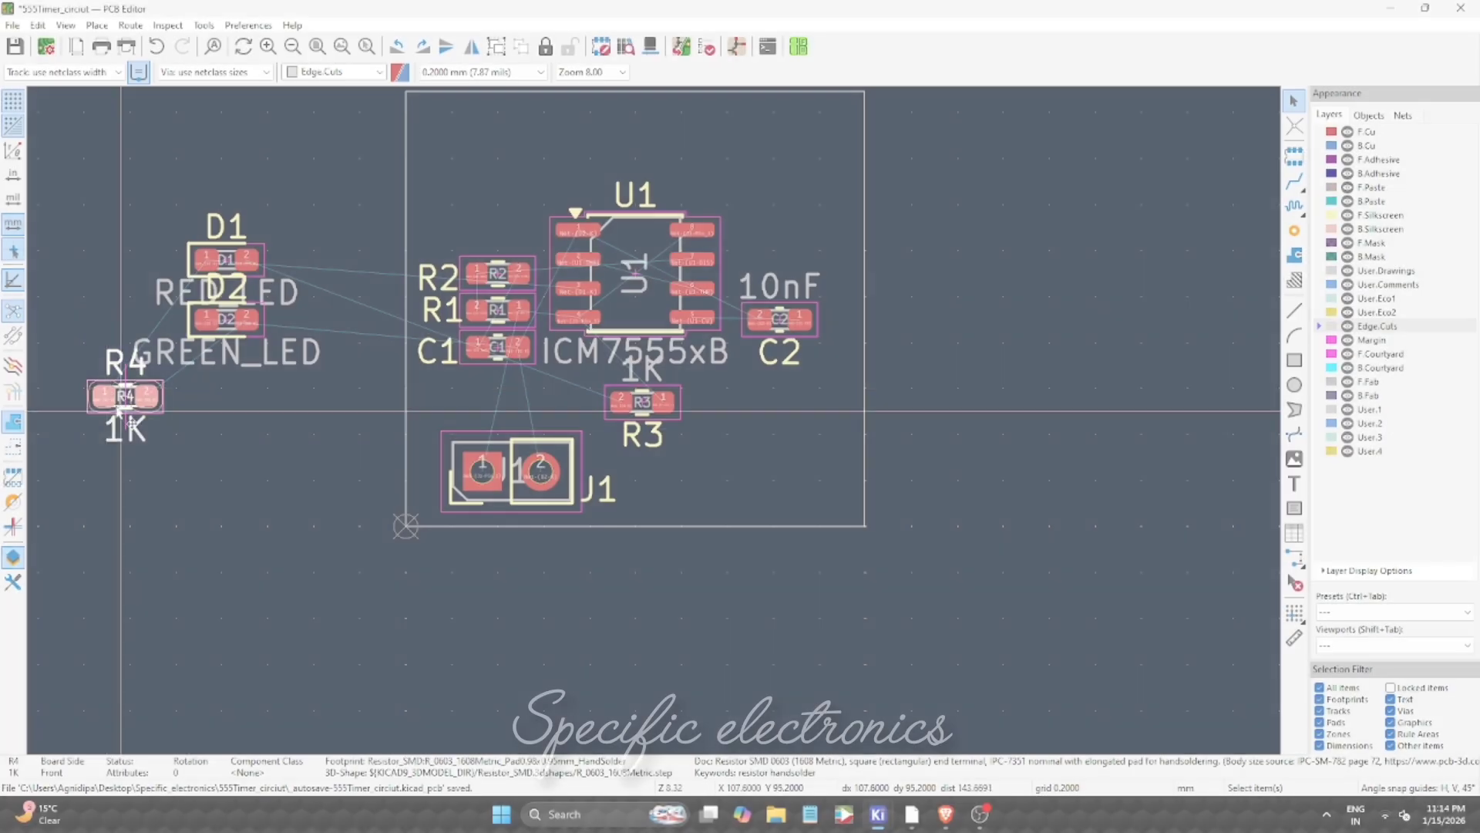
pyautogui.moveTo(116, 396); pyautogui.dragTo(678, 390)
pyautogui.press('r')
pyautogui.moveTo(231, 314); pyautogui.dragTo(690, 345)
pyautogui.scroll(5, 655, 417)
pyautogui.press('r')
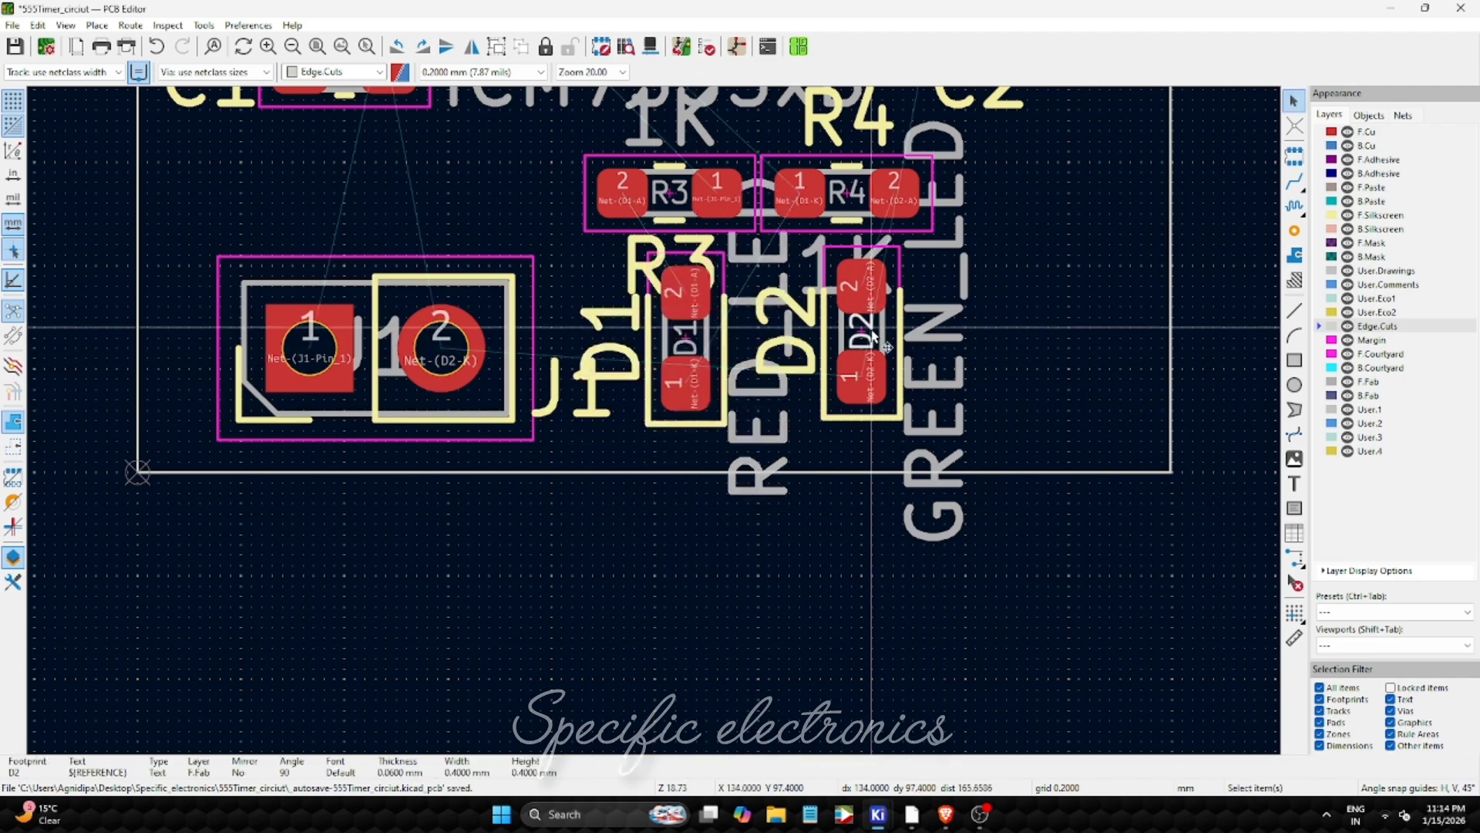
# - Delete the RED_LED and GREEN_LED value texts of D1 and D2
pyautogui.click(756, 363)
pyautogui.press('Delete')
pyautogui.click(934, 351)
pyautogui.press('Delete')
# - Move D2's reference label to its right side and bring D1 and D2 together side by side
pyautogui.moveTo(786, 331); pyautogui.dragTo(960, 351)
pyautogui.moveTo(861, 339); pyautogui.dragTo(809, 340)
pyautogui.moveTo(686, 309); pyautogui.dragTo(717, 304)
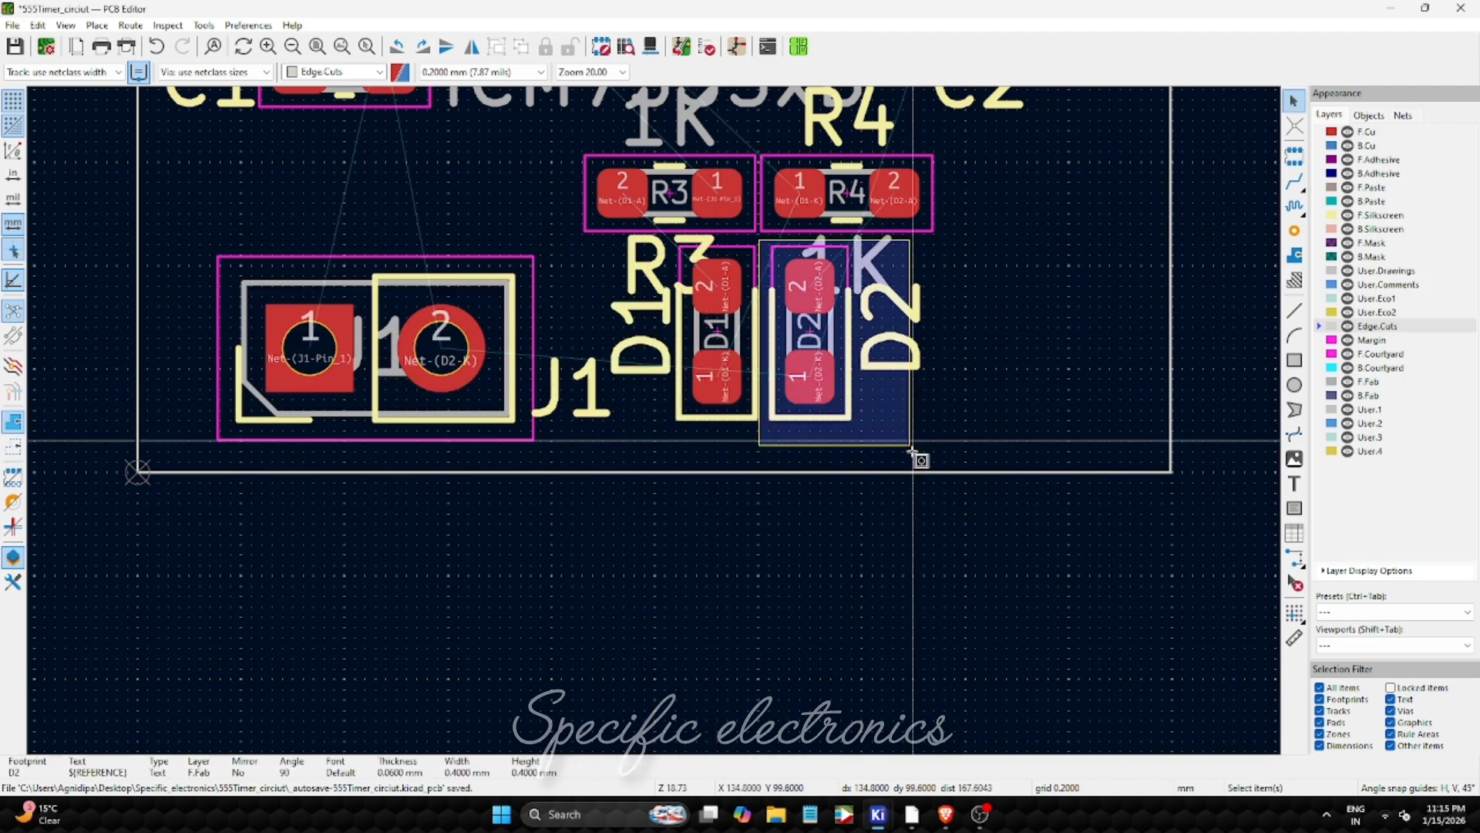
# - Shift the upper group of footprints, R1, R2, C1, U1 and C2, together slightly right and down
pyautogui.scroll(-3, 923, 270)
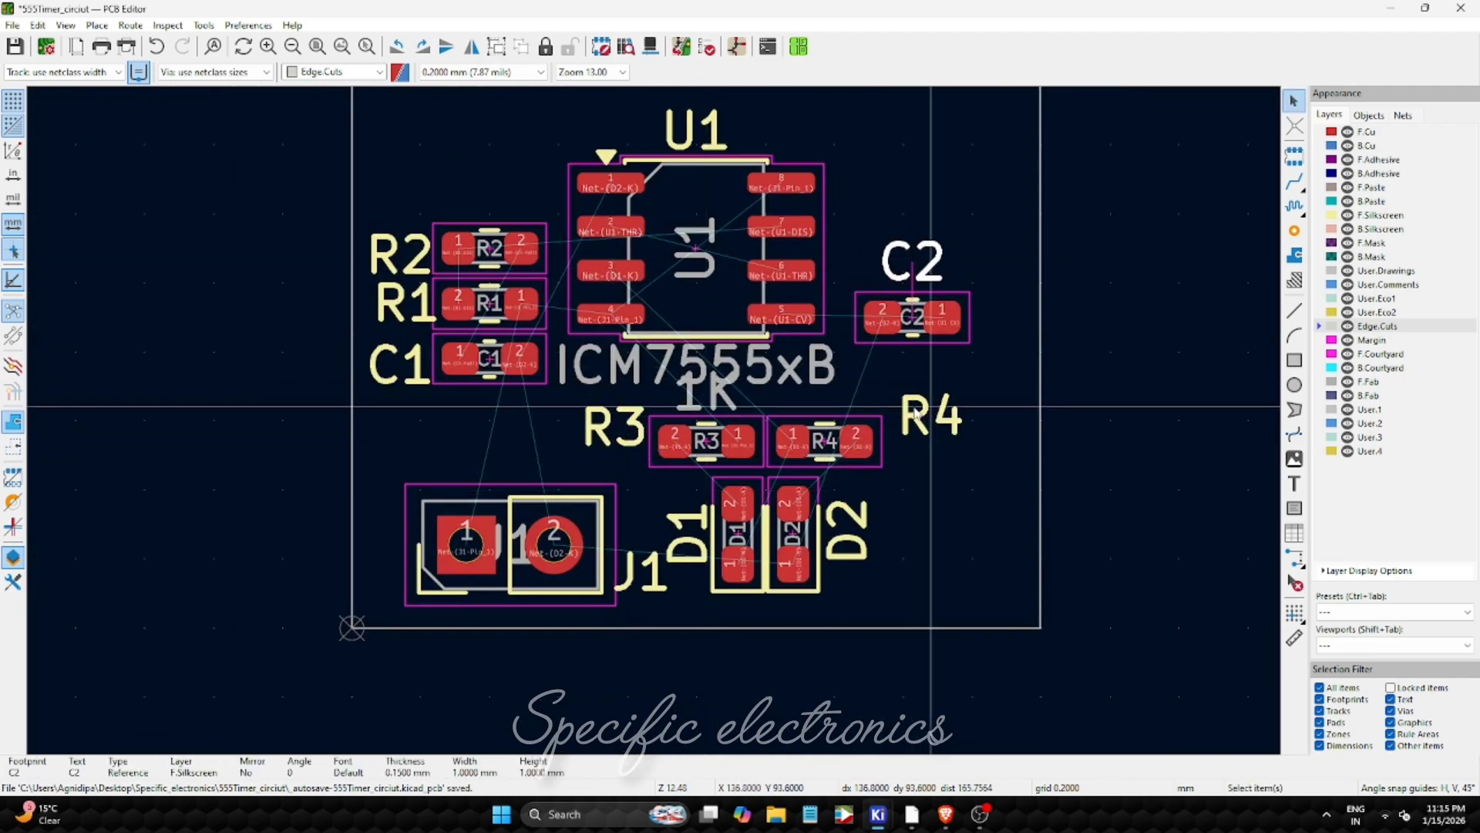
pyautogui.scroll(-2, 296, 381)
pyautogui.moveTo(771, 384); pyautogui.dragTo(408, 281)
pyautogui.moveTo(506, 337)
pyautogui.mouseDown()
pyautogui.moveTo(528, 315)
pyautogui.moveTo(521, 352)
pyautogui.mouseUp()
# - Lower the top edge of the board outline toward U1 and move connector J1 slightly up from the bottom edge
pyautogui.click(560, 110)
pyautogui.moveTo(562, 110); pyautogui.dragTo(561, 193)
pyautogui.click(466, 492)
pyautogui.moveTo(466, 492); pyautogui.dragTo(455, 480)
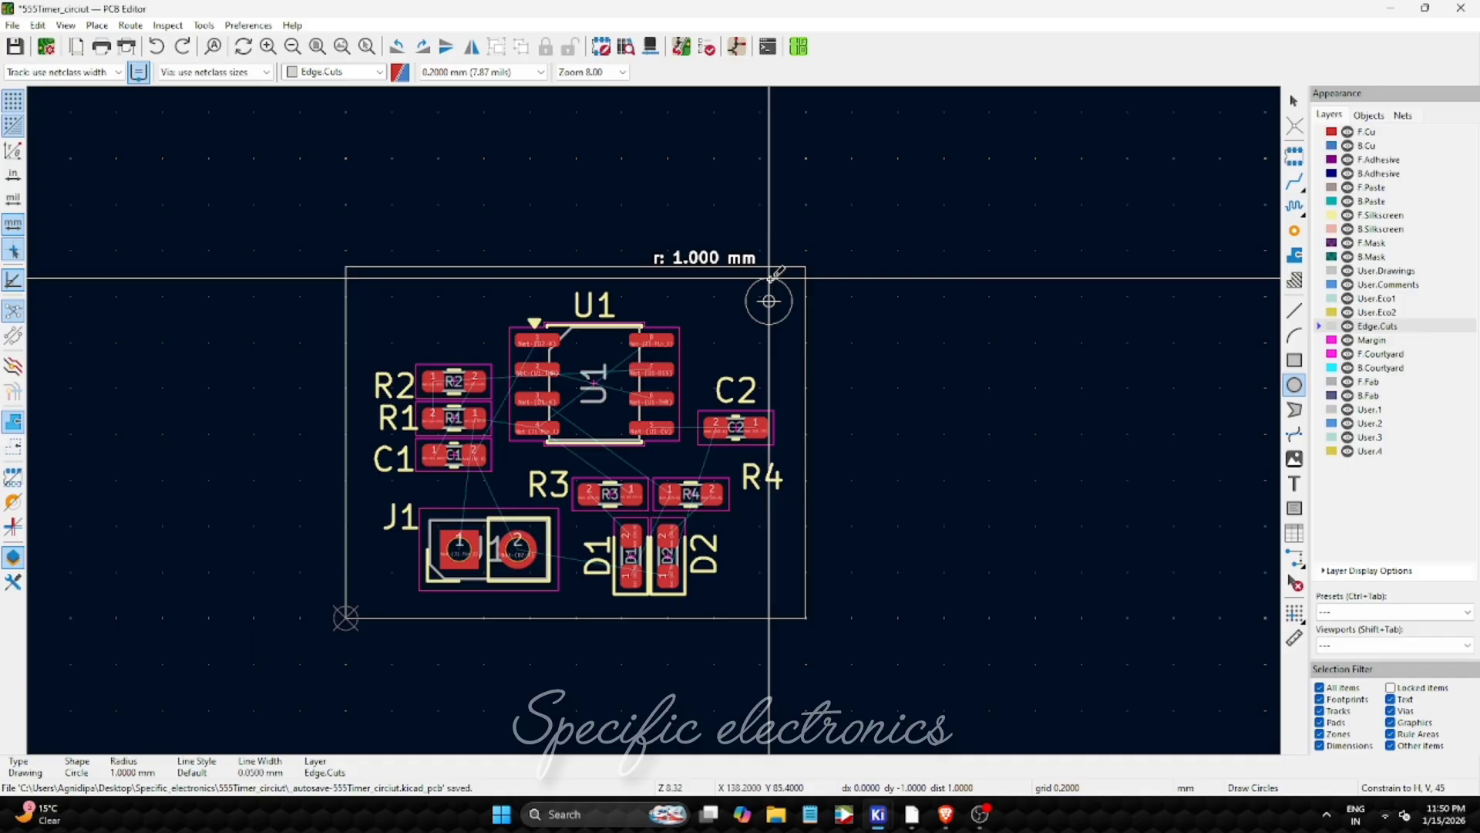
# - Draw a circular hole of 0.8 mm radius on Edge.Cuts inside the board's upper-right corner
pyautogui.click(769, 277)
pyautogui.press('Escape')
pyautogui.scroll(2, 452, 422)
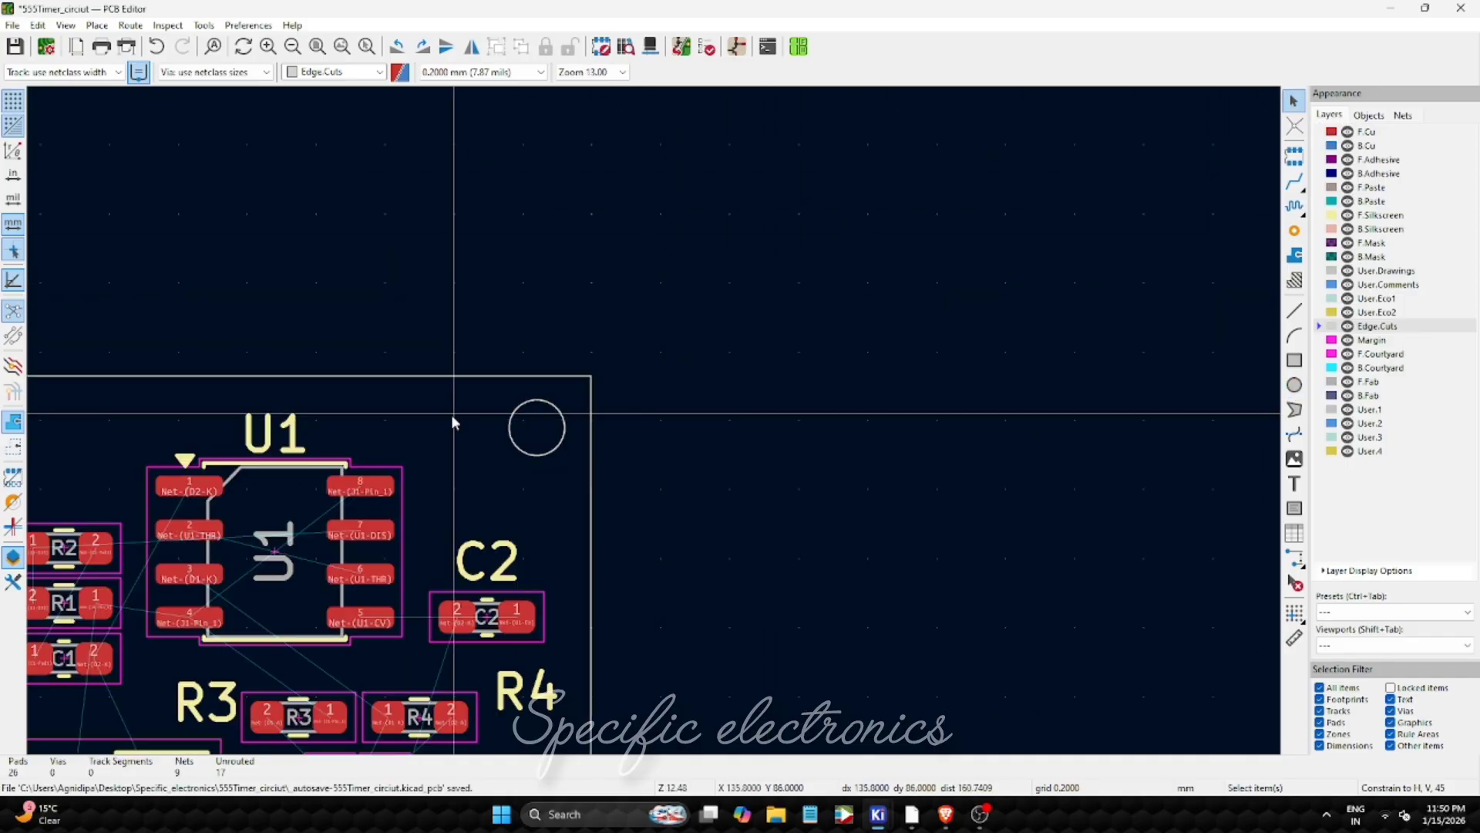
# - Copy the corner hole circle and place copies inside the board's upper-left, lower-left and lower-right corners
pyautogui.moveTo(487, 390); pyautogui.dragTo(573, 478)
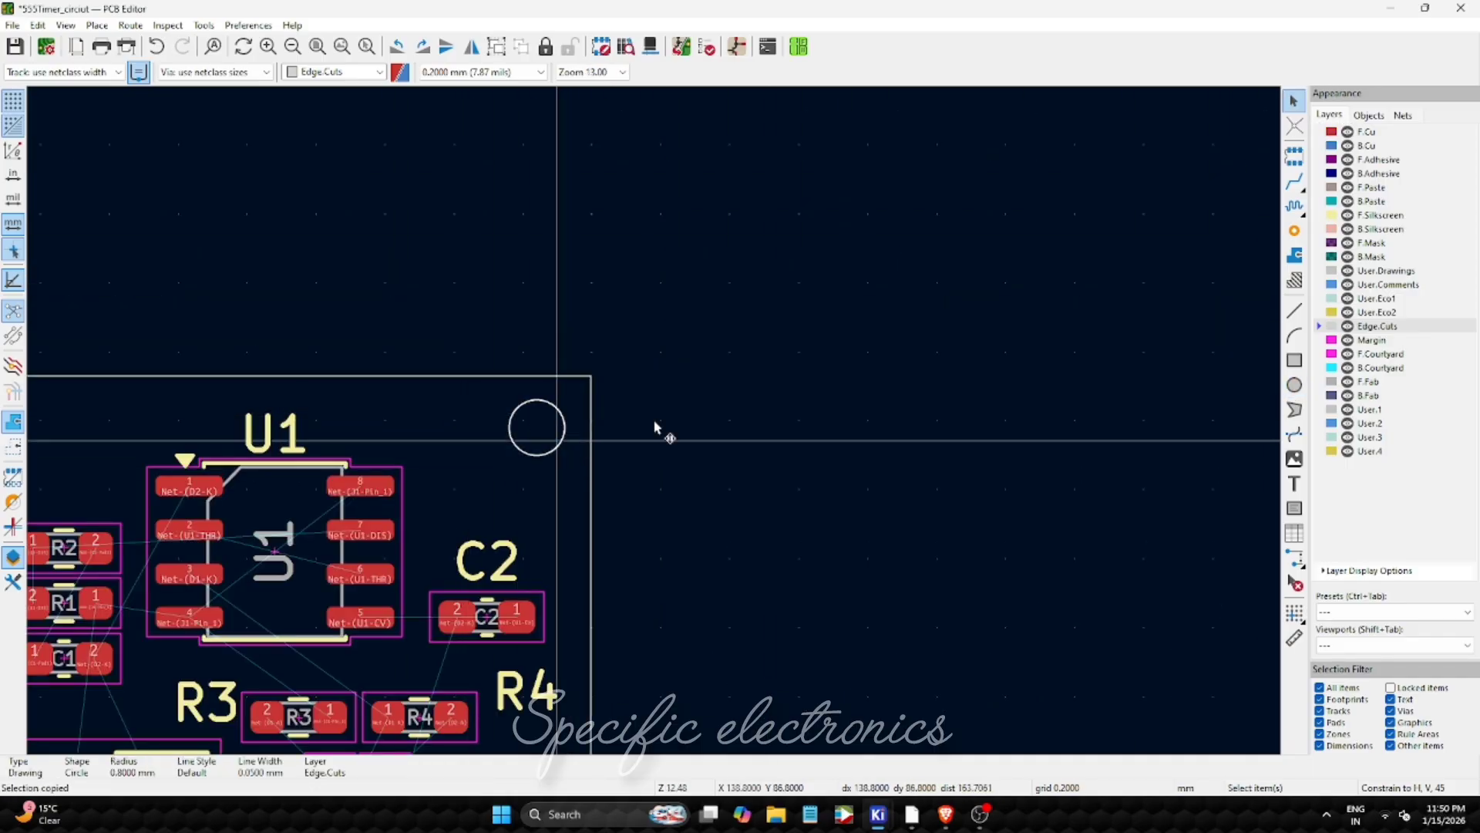
pyautogui.scroll(-3, 655, 426)
pyautogui.hotkey('ctrl', 'v')
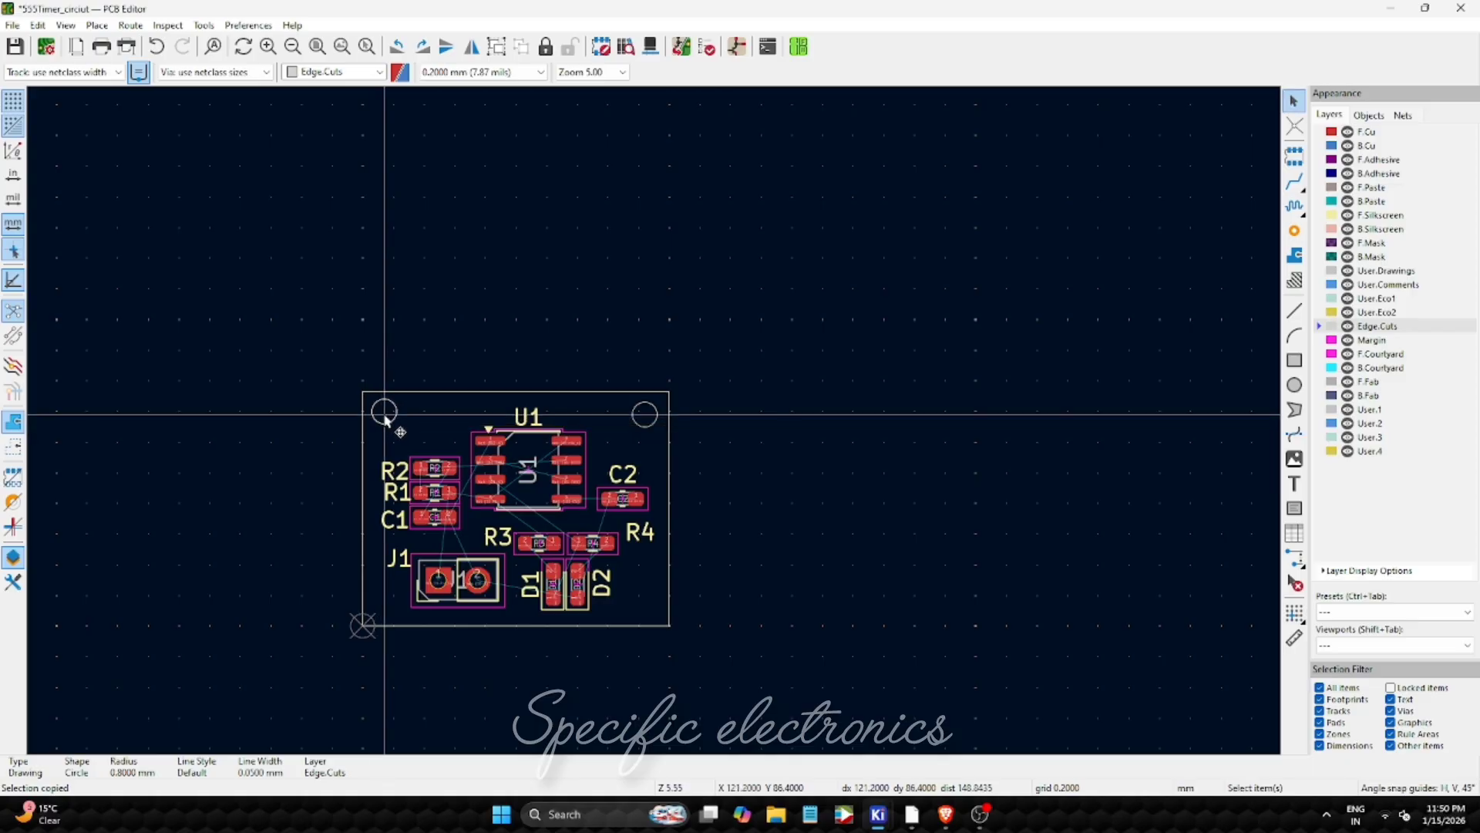
pyautogui.click(385, 412)
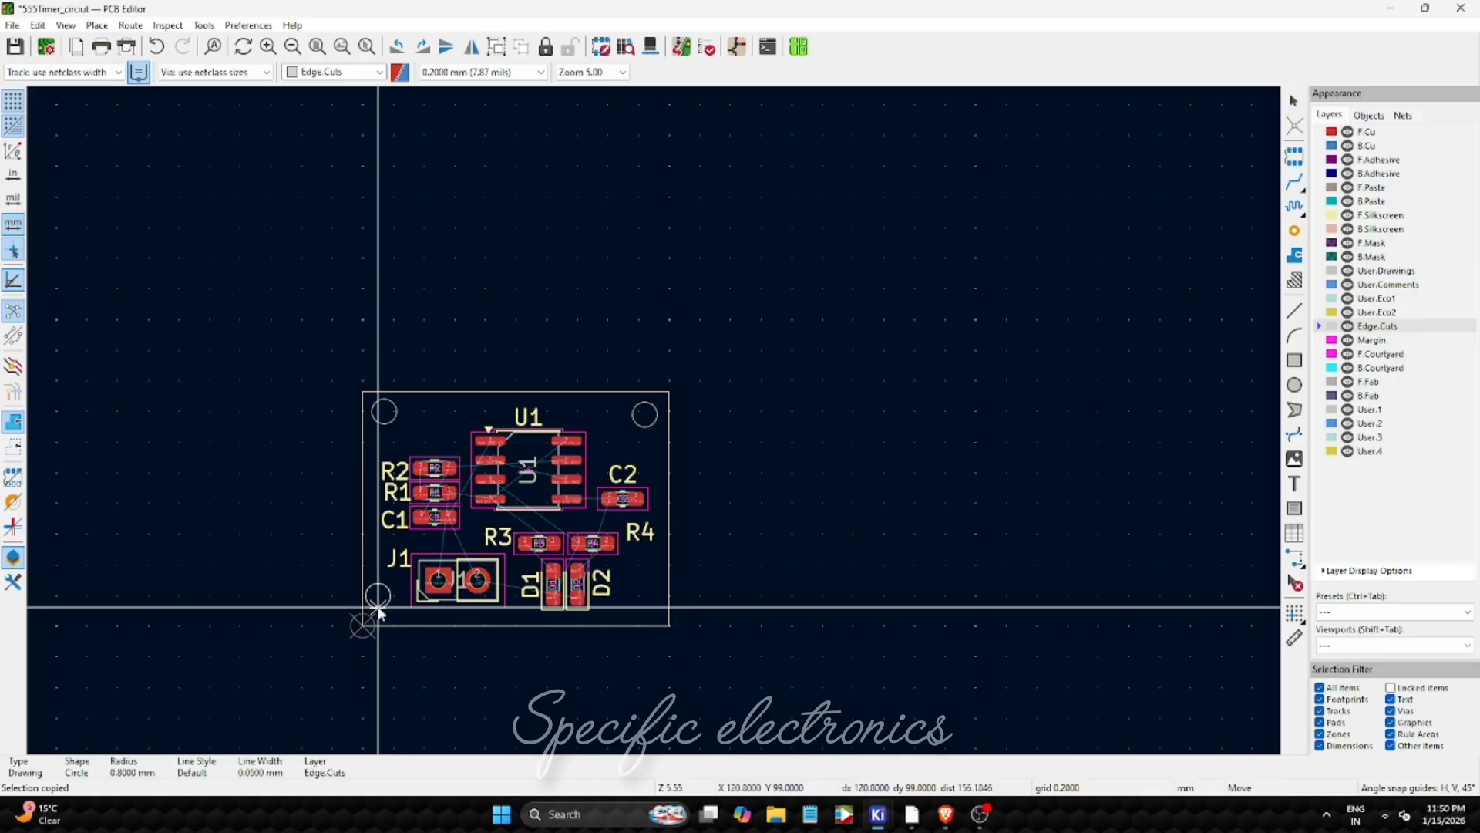
pyautogui.click(644, 619)
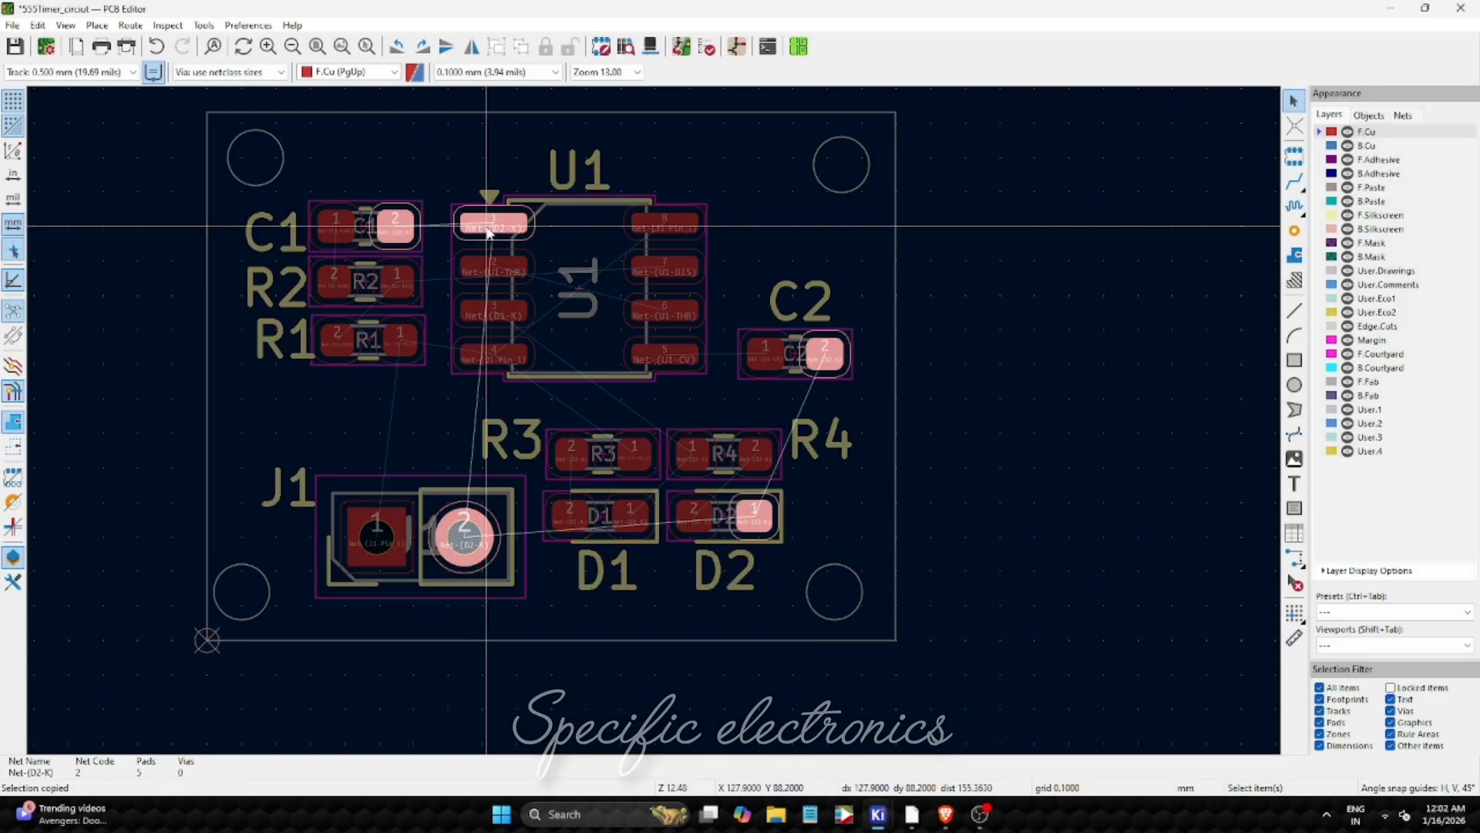
# - Route 0.5 mm Net-(D2-K) tracks on F.Cu from U1 pin 1 to C1, D2 pad 1 to C2, and J1 pad 2 to D2
pyautogui.press('x')
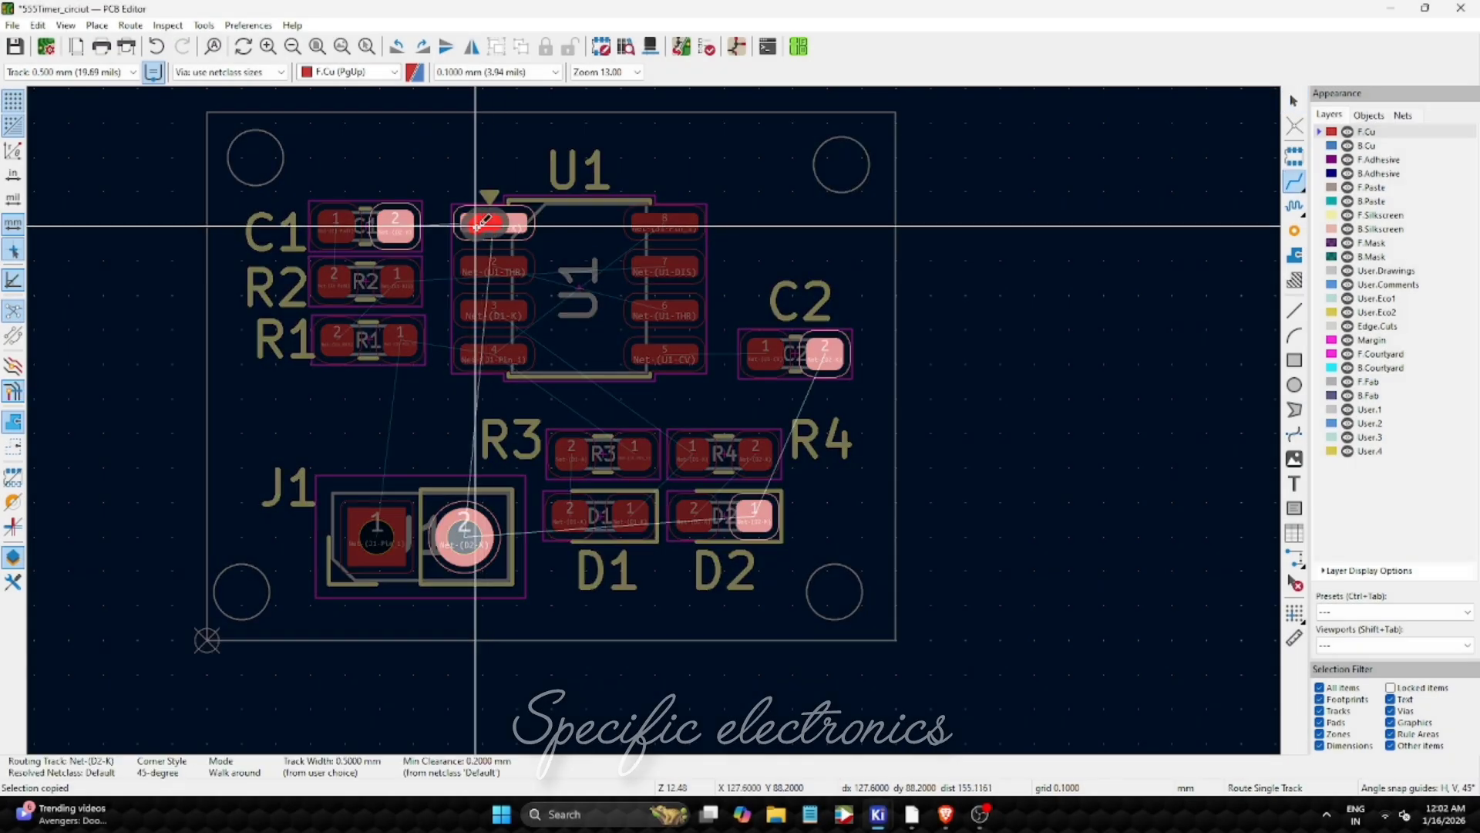
pyautogui.click(396, 224)
pyautogui.click(755, 512)
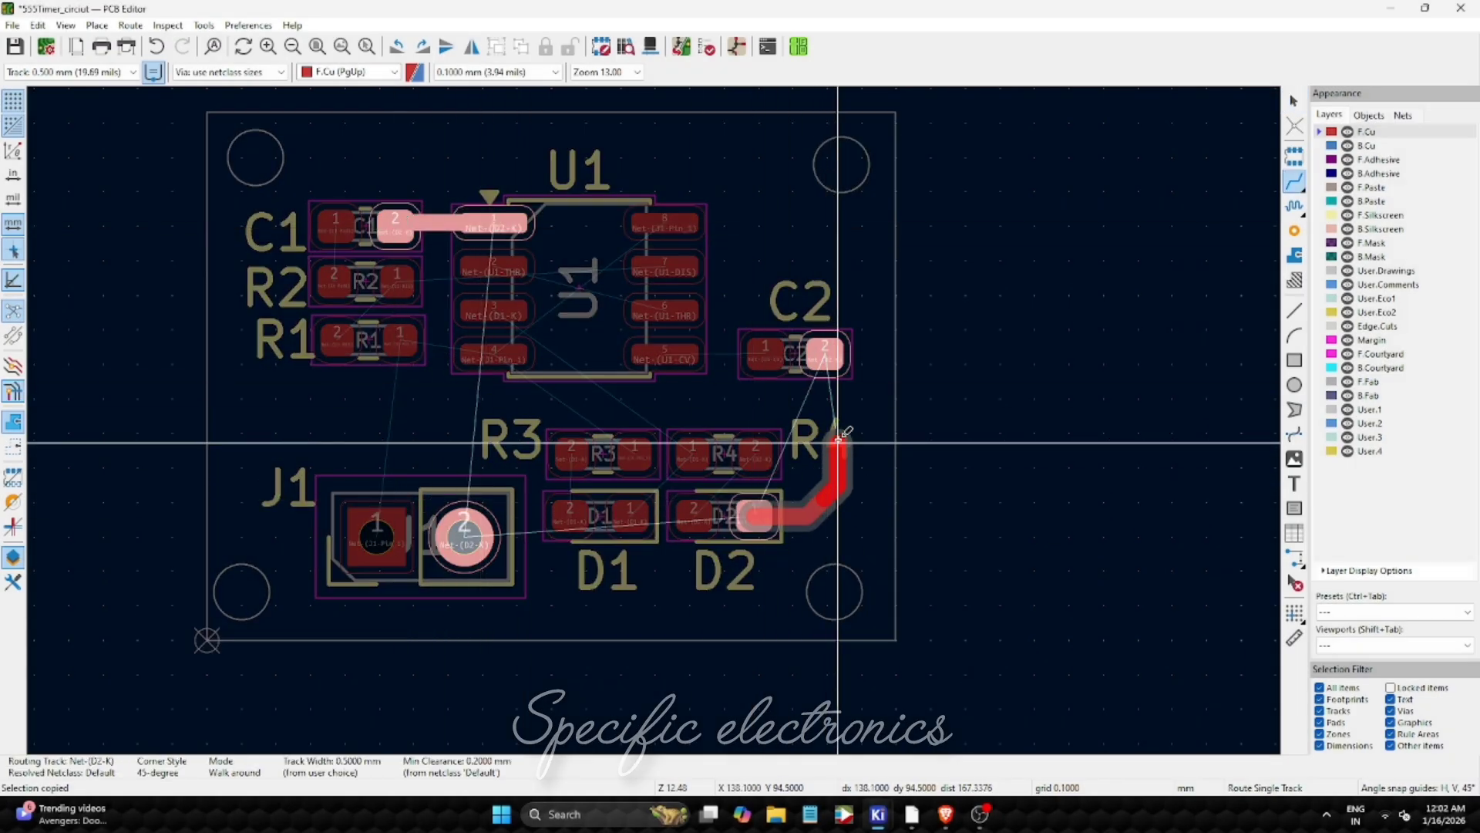
pyautogui.click(825, 355)
pyautogui.click(465, 536)
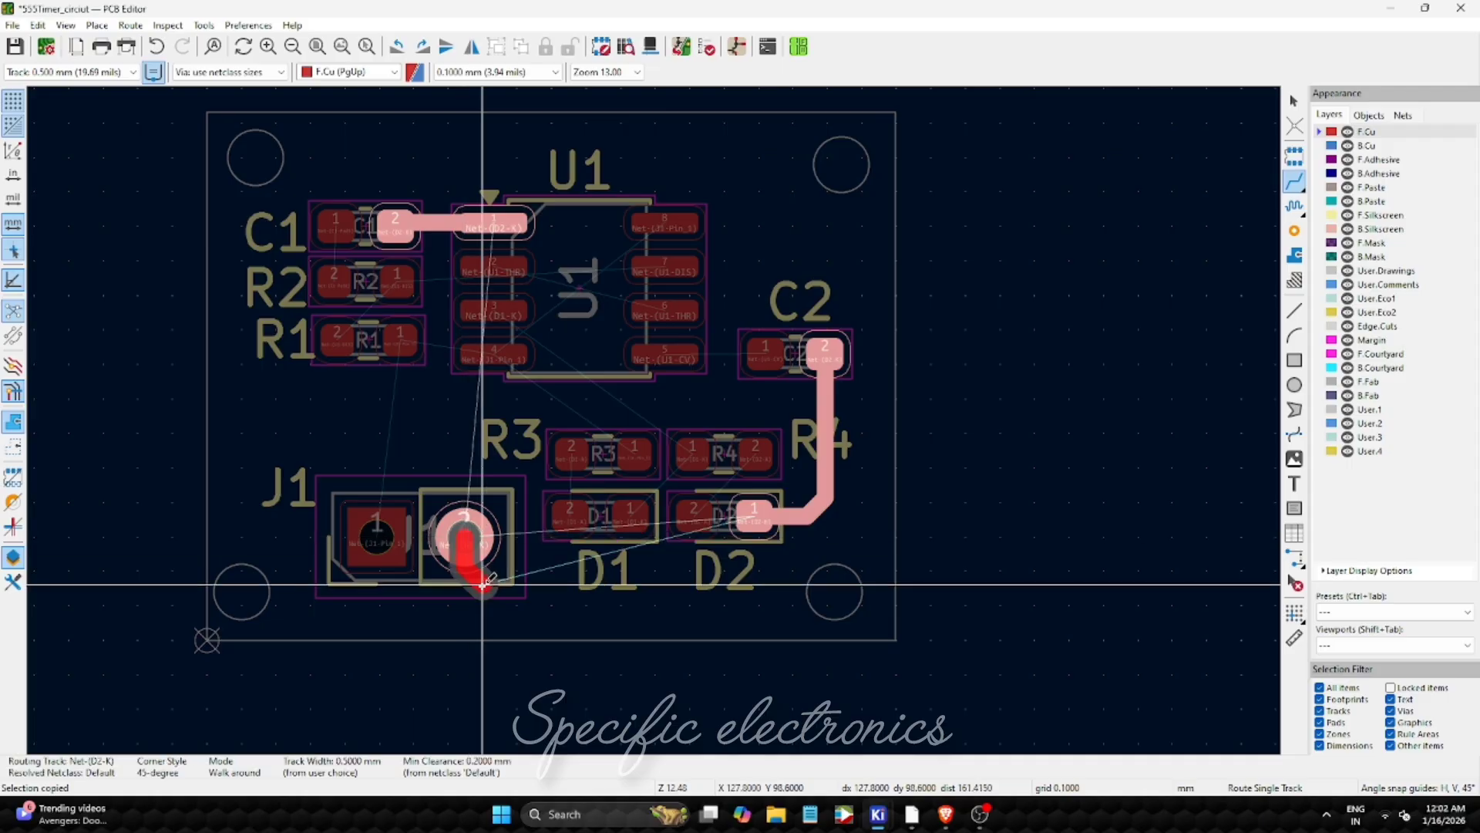
pyautogui.click(753, 518)
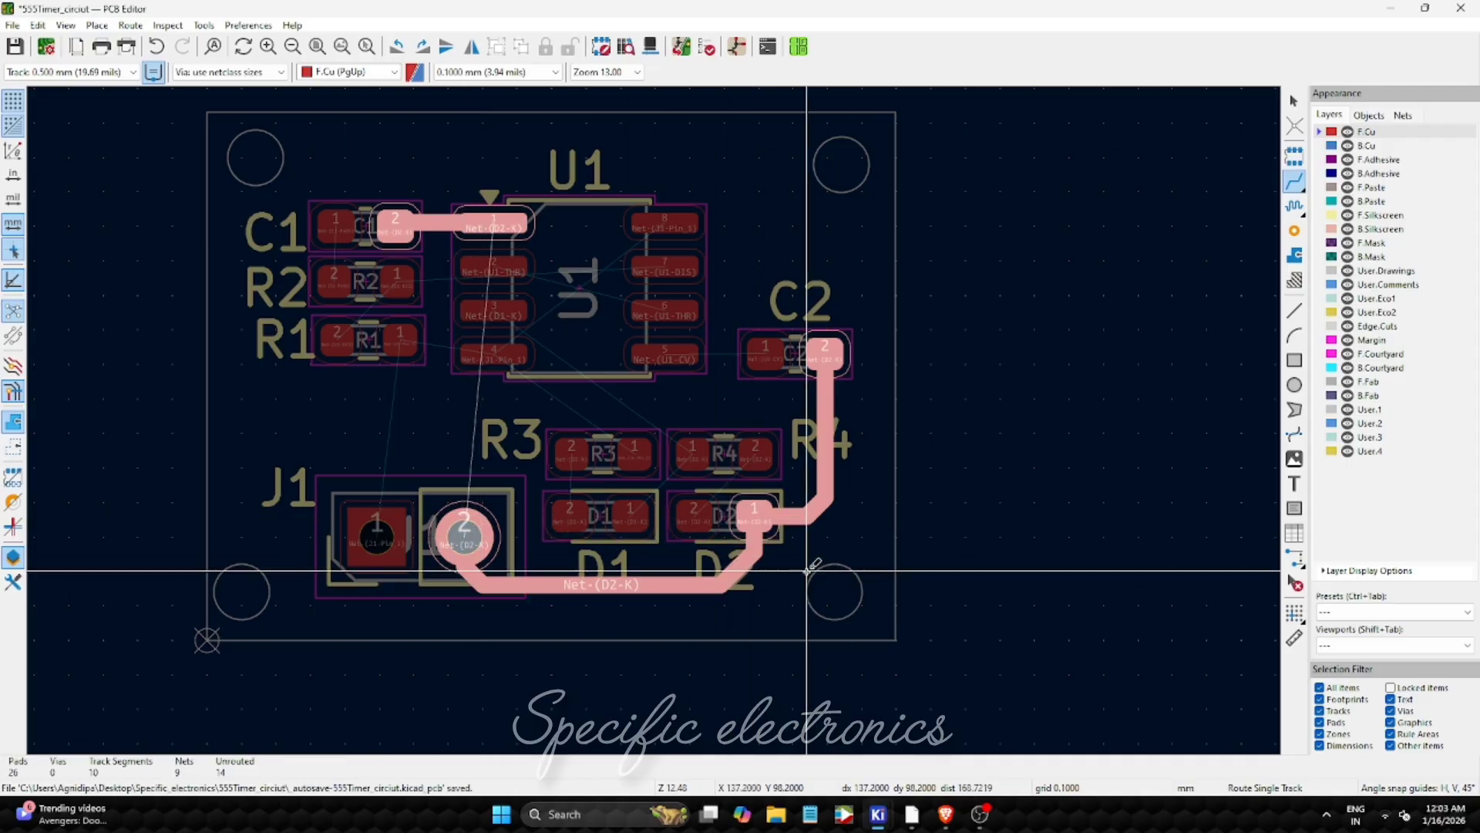
# - Route F.Cu tracks from D2 pad 2 to R4 pad 2, D1 pad 1 to R4 pad 1, and D1 pad 2 to R3 pad 2
pyautogui.click(692, 515)
pyautogui.click(755, 453)
pyautogui.click(630, 515)
pyautogui.click(693, 453)
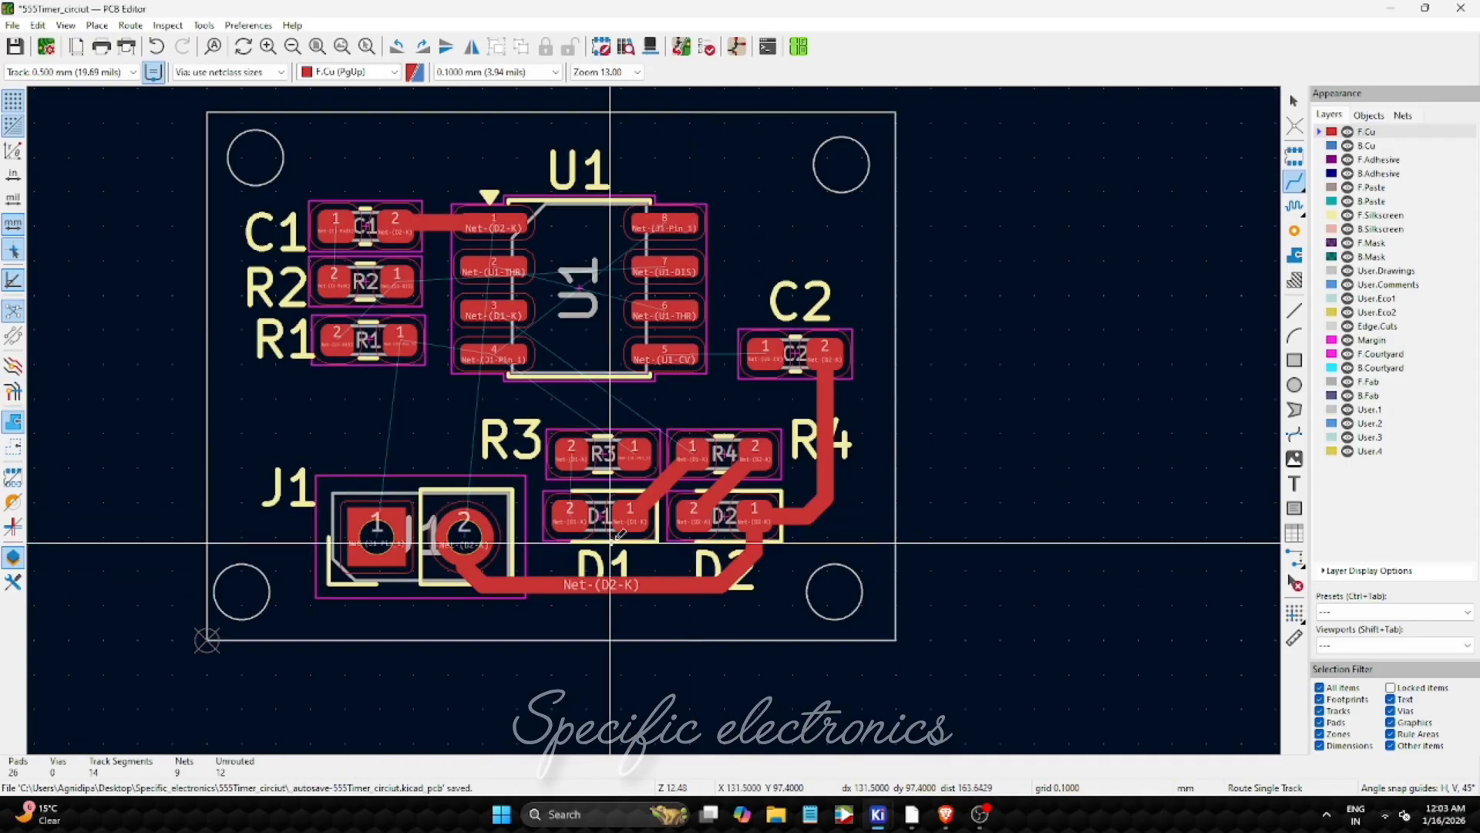
pyautogui.click(570, 515)
pyautogui.click(571, 453)
# - Try to route R1 pad 1 straight to U1 pin 4 and join J1 pad 1 to that track
pyautogui.click(400, 340)
pyautogui.click(495, 354)
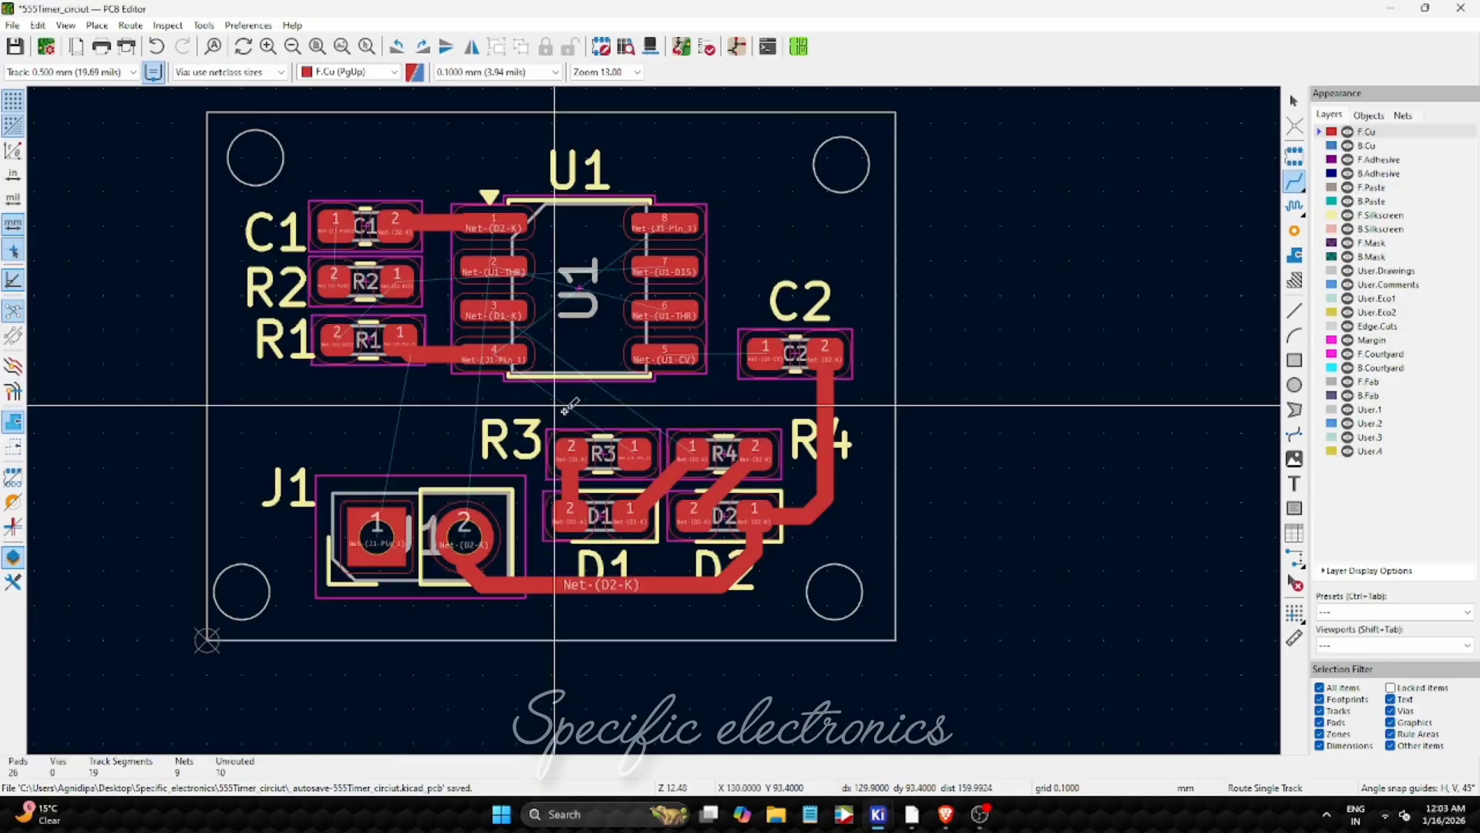
pyautogui.click(377, 537)
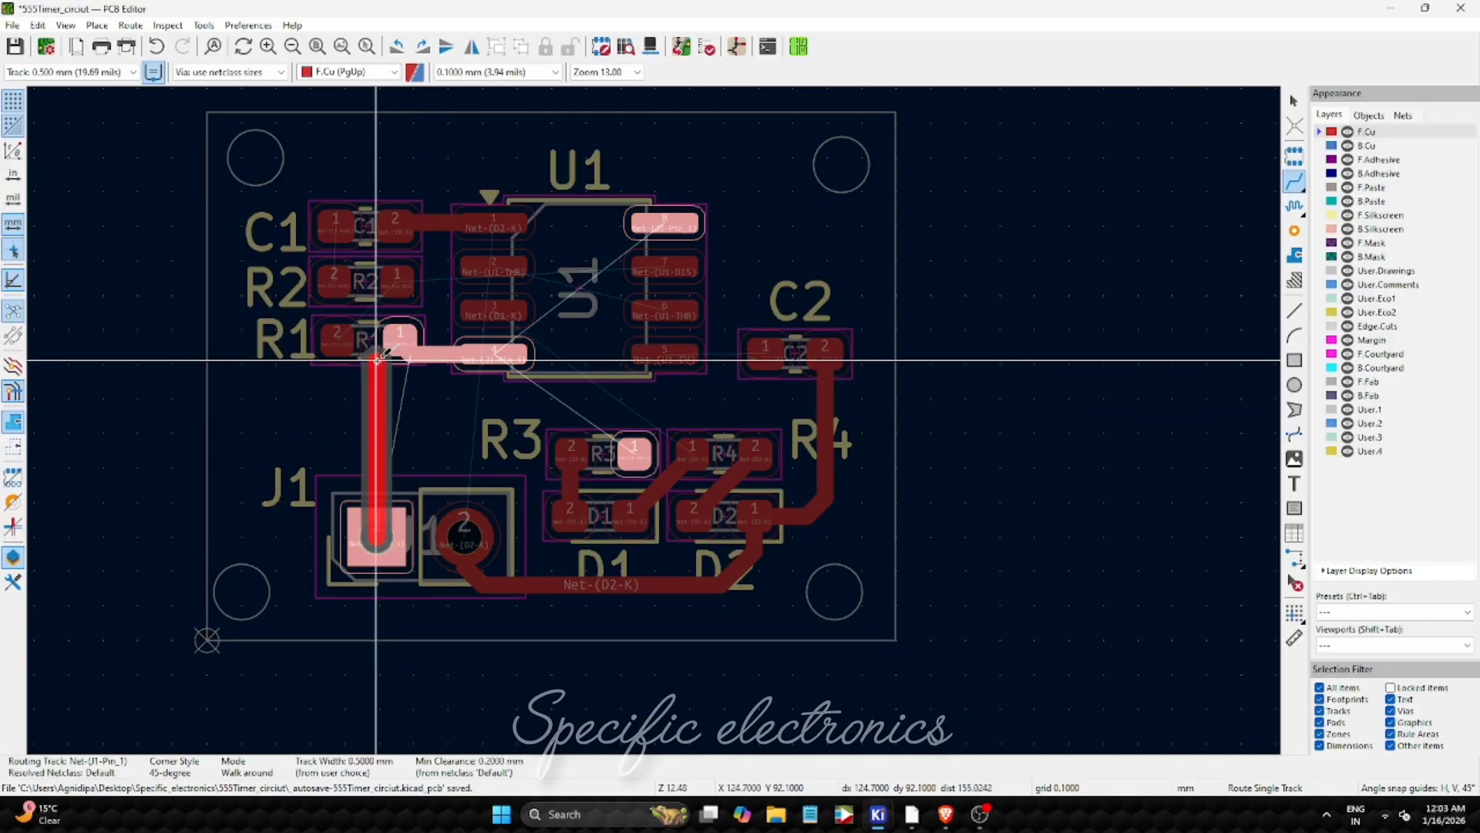
pyautogui.click(413, 353)
# - Undo the J1 track and delete the track between R1 pad 1 and U1 pin 4
pyautogui.scroll(2, 423, 354)
pyautogui.hotkey('ctrl', 'z')
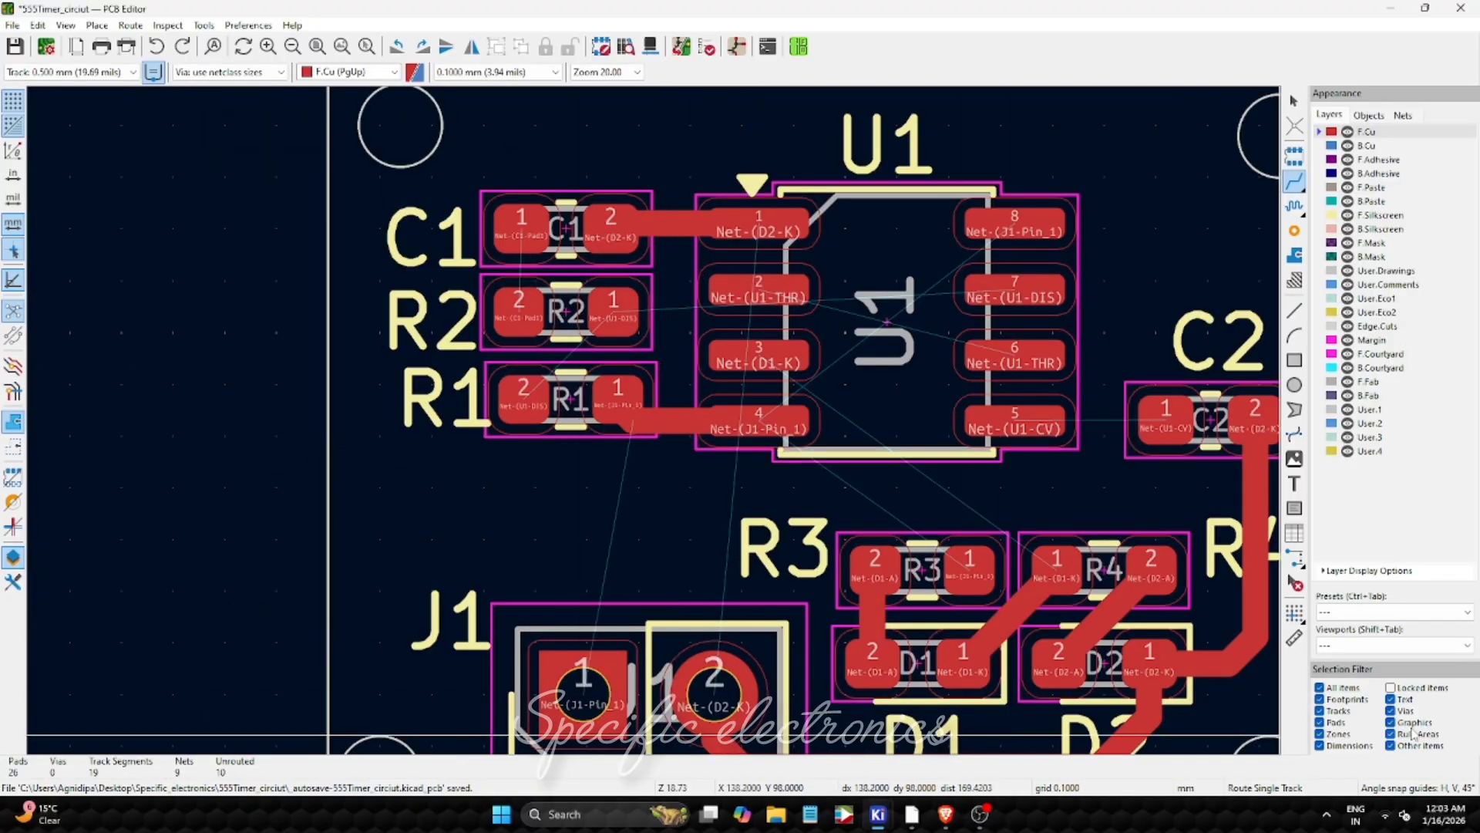
pyautogui.click(1294, 101)
pyautogui.click(668, 422)
pyautogui.press('Delete')
# - Route Net-(J1-Pin_1) on F.Cu from J1 pad 1 to R3 pad 1 below U1, with branches to R1 pad 1 and U1 pin 4
pyautogui.press('x')
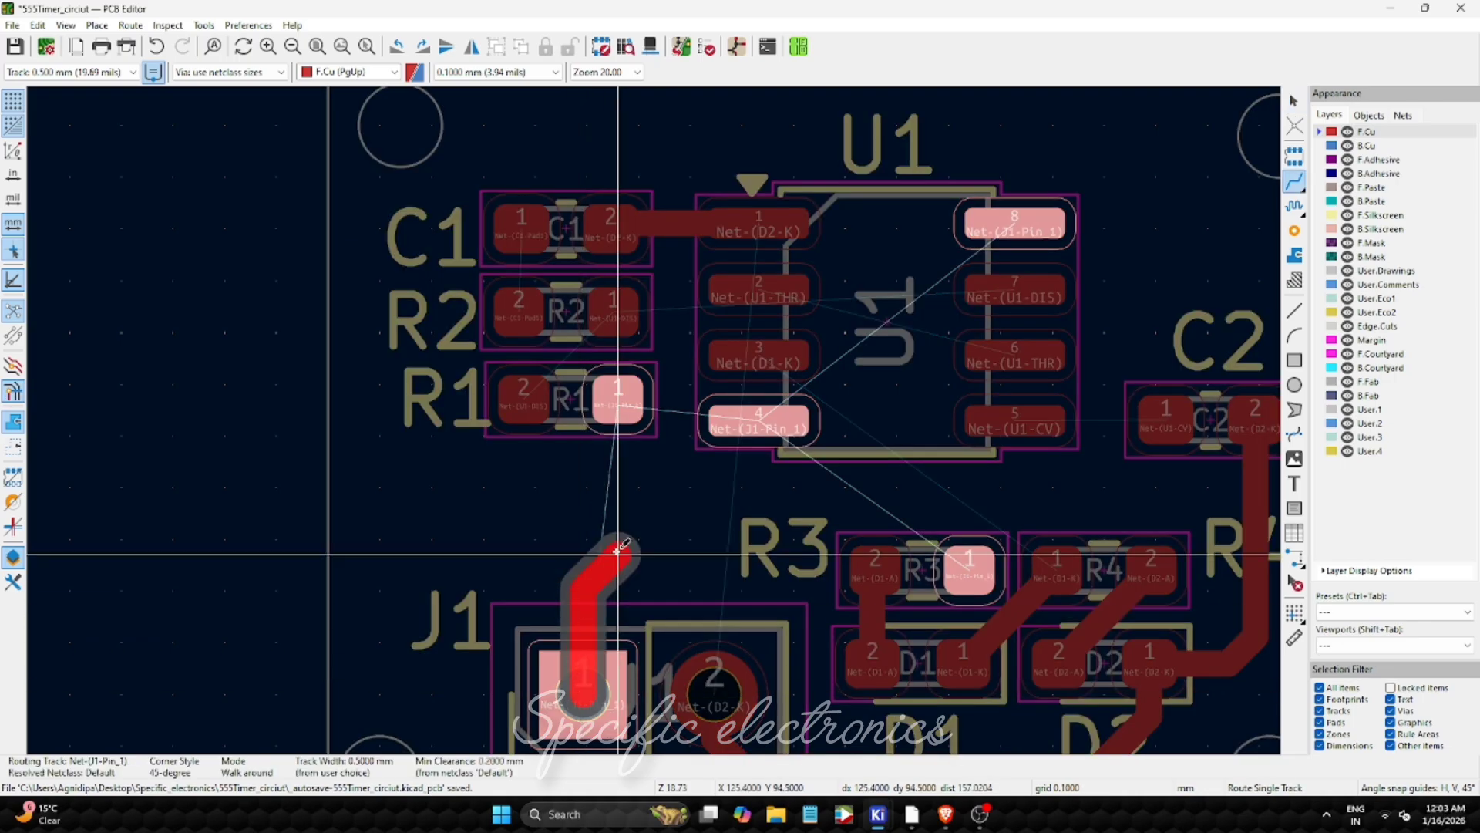
pyautogui.click(607, 523)
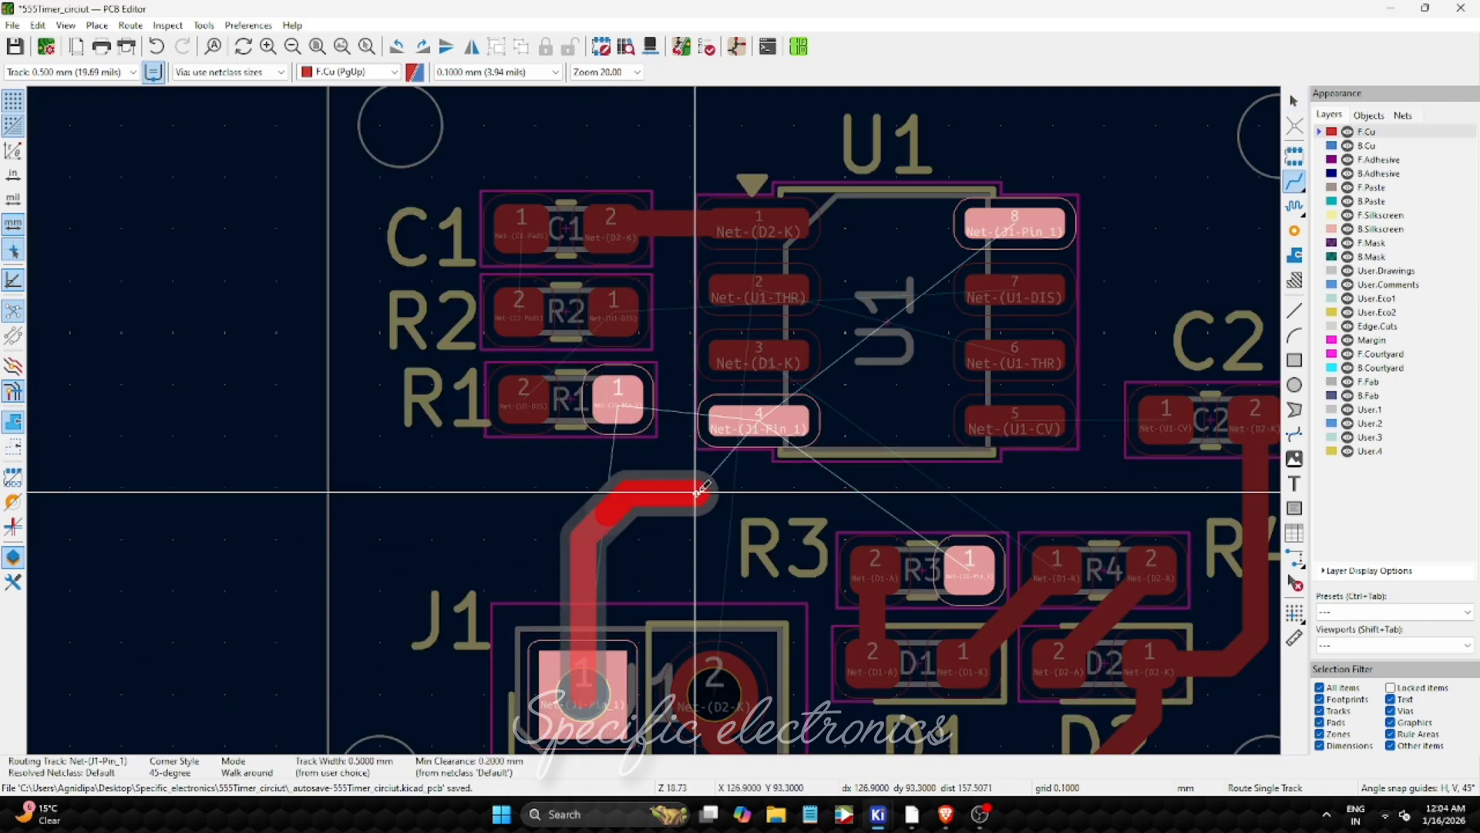
pyautogui.click(964, 543)
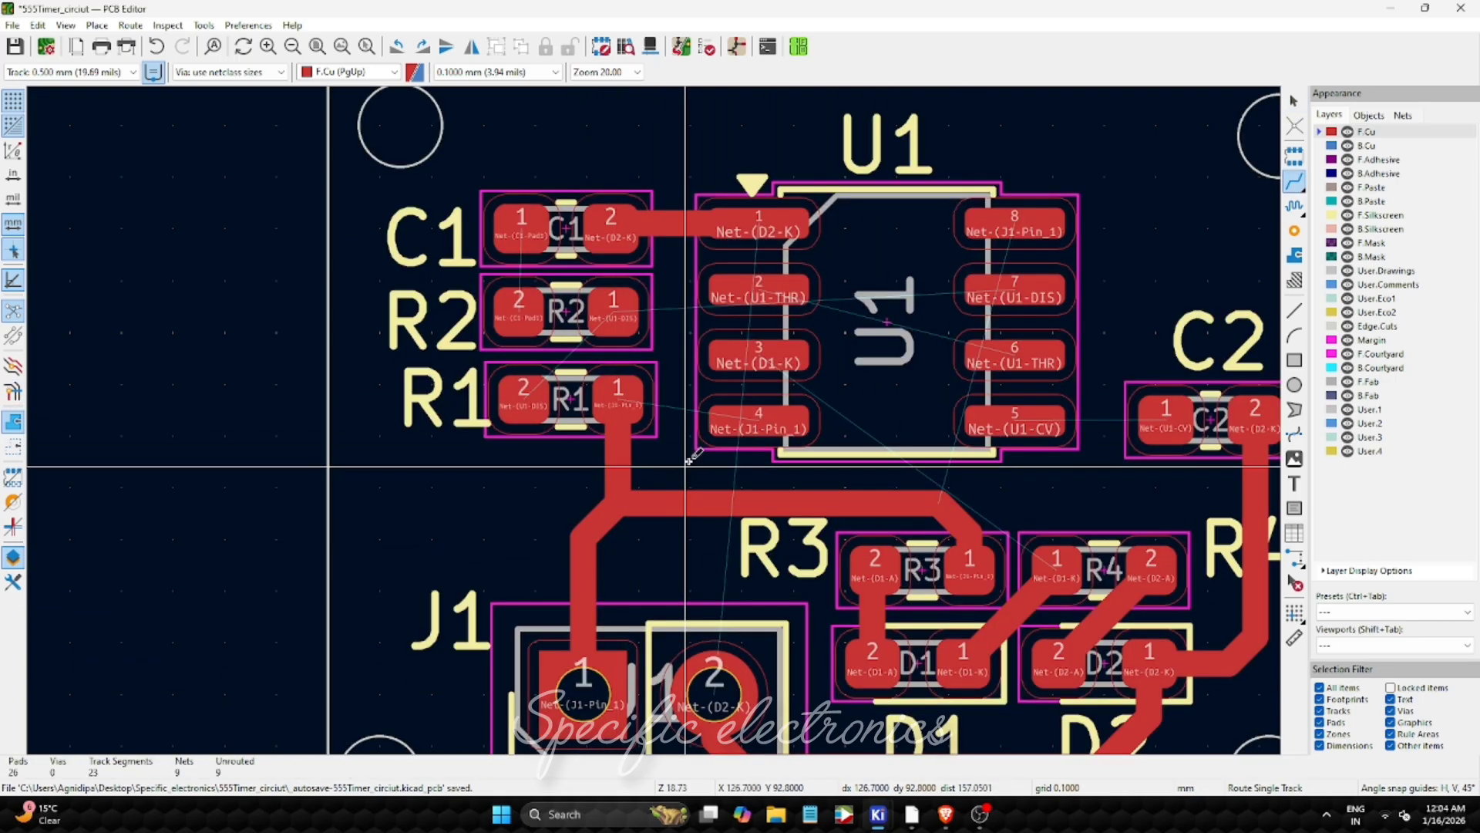
pyautogui.click(758, 417)
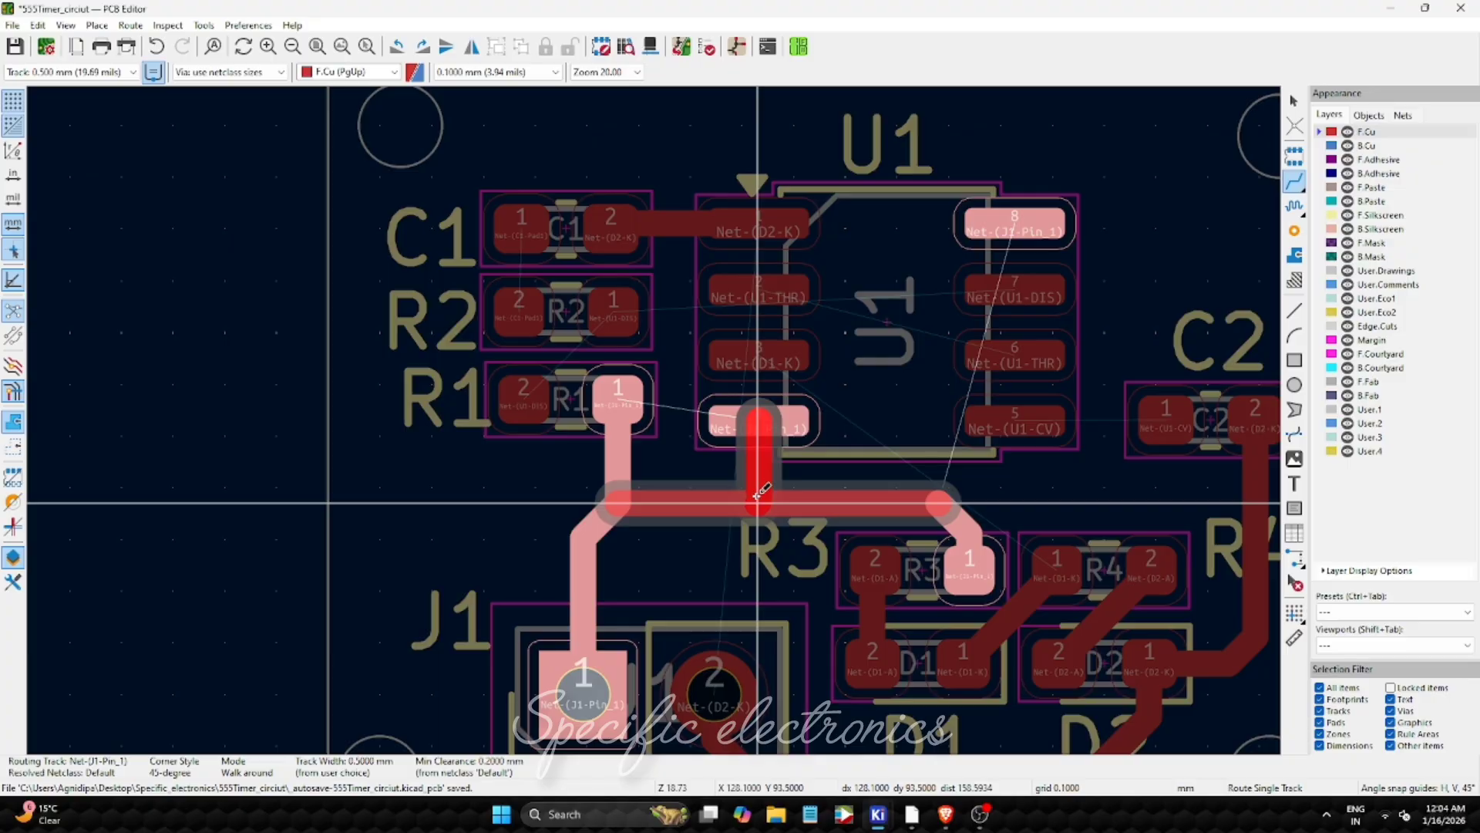
pyautogui.click(761, 490)
pyautogui.scroll(-3, 761, 490)
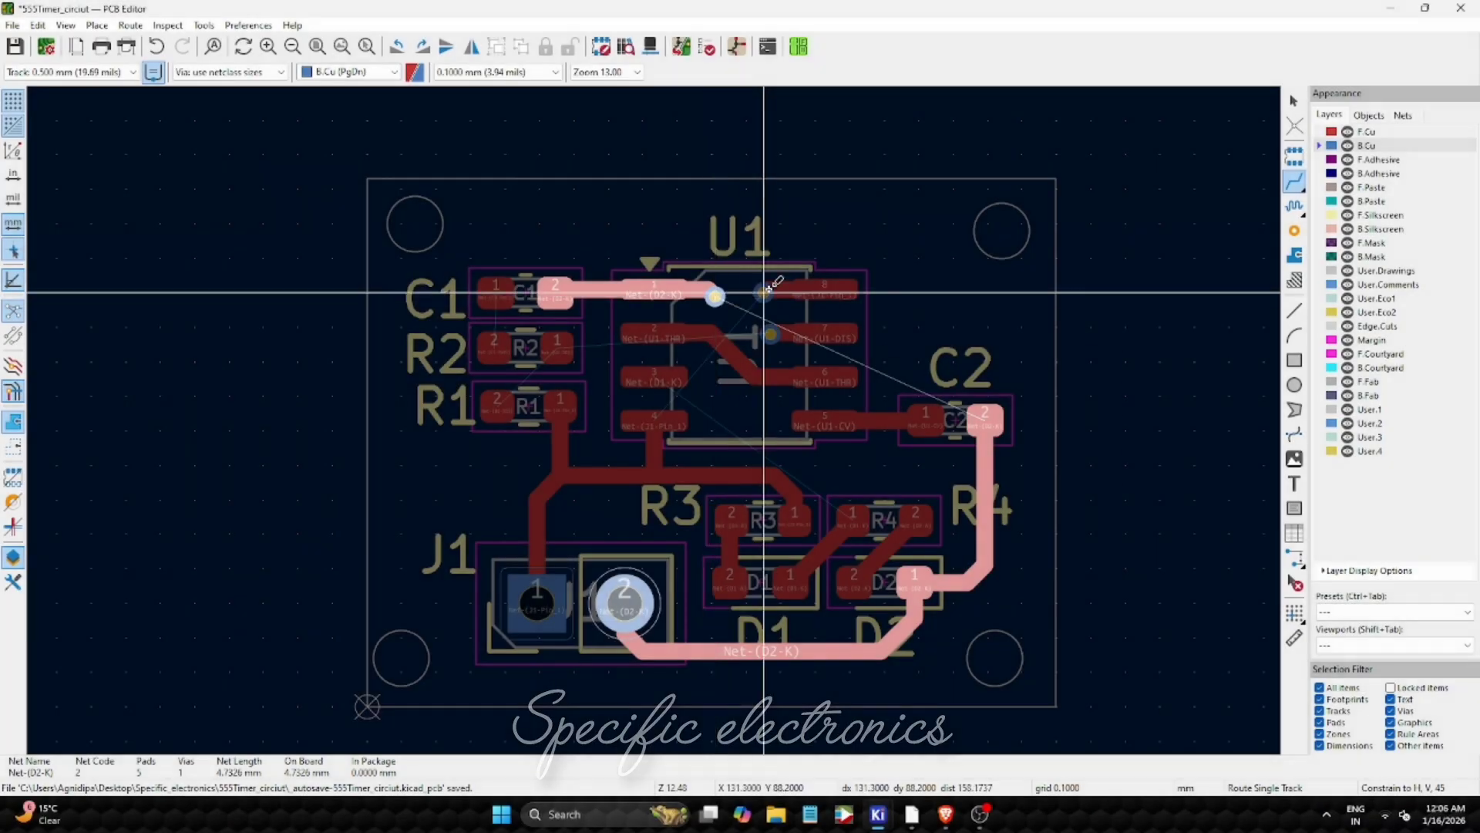
# - Route B.Cu tracks from J1 pad 1 to the via at U1 pin 8 and from J1 pad 2 to the via at U1 pin 1
pyautogui.click(536, 603)
pyautogui.click(763, 293)
pyautogui.click(624, 603)
pyautogui.click(715, 296)
# - Route Net-(D1-K) on F.Cu from U1 pin 3 to R4 pad 1, and connect the track below U1 pin 4 to R3 pad 1
pyautogui.click(654, 376)
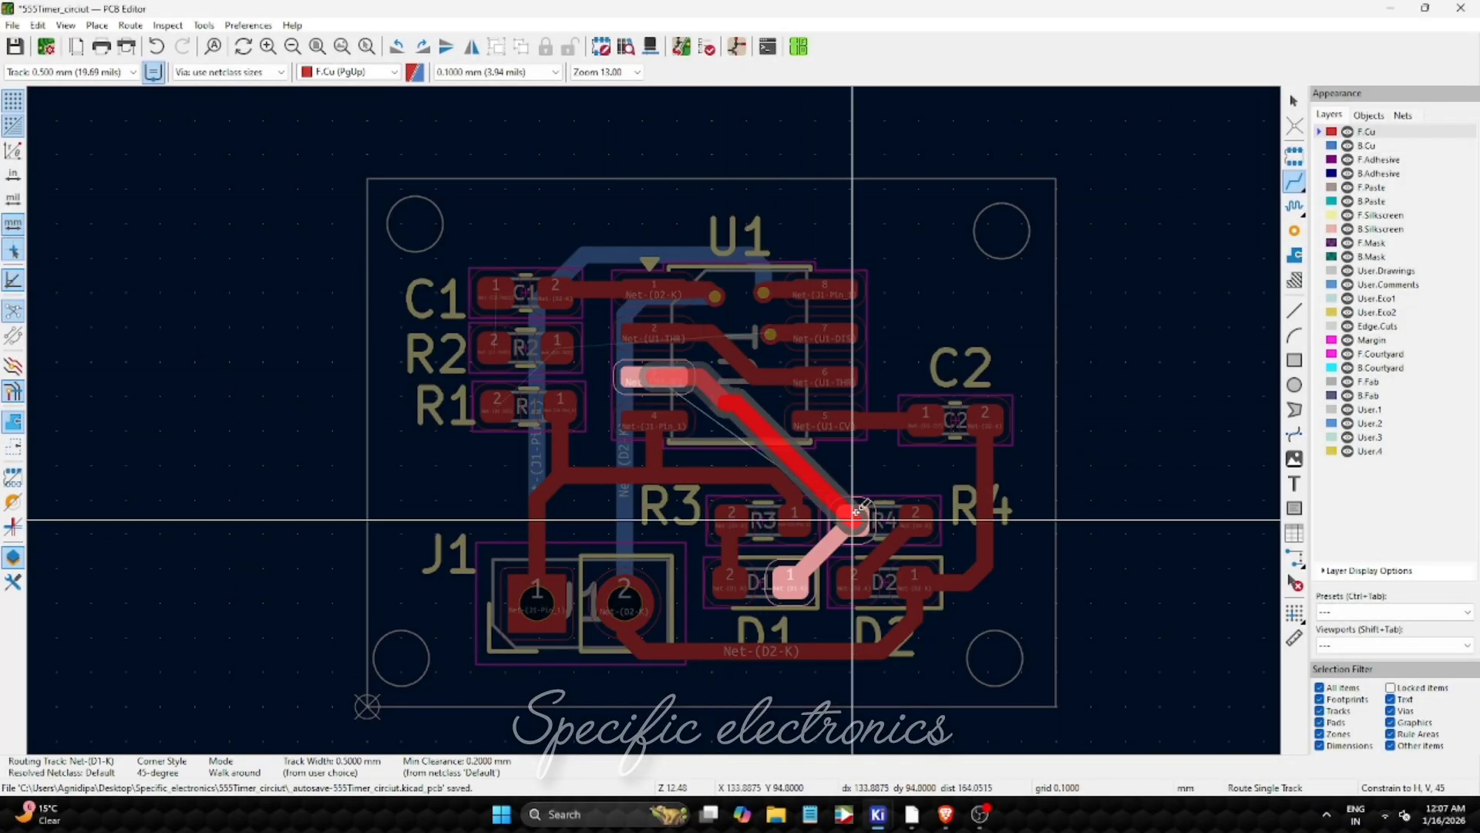
pyautogui.click(856, 511)
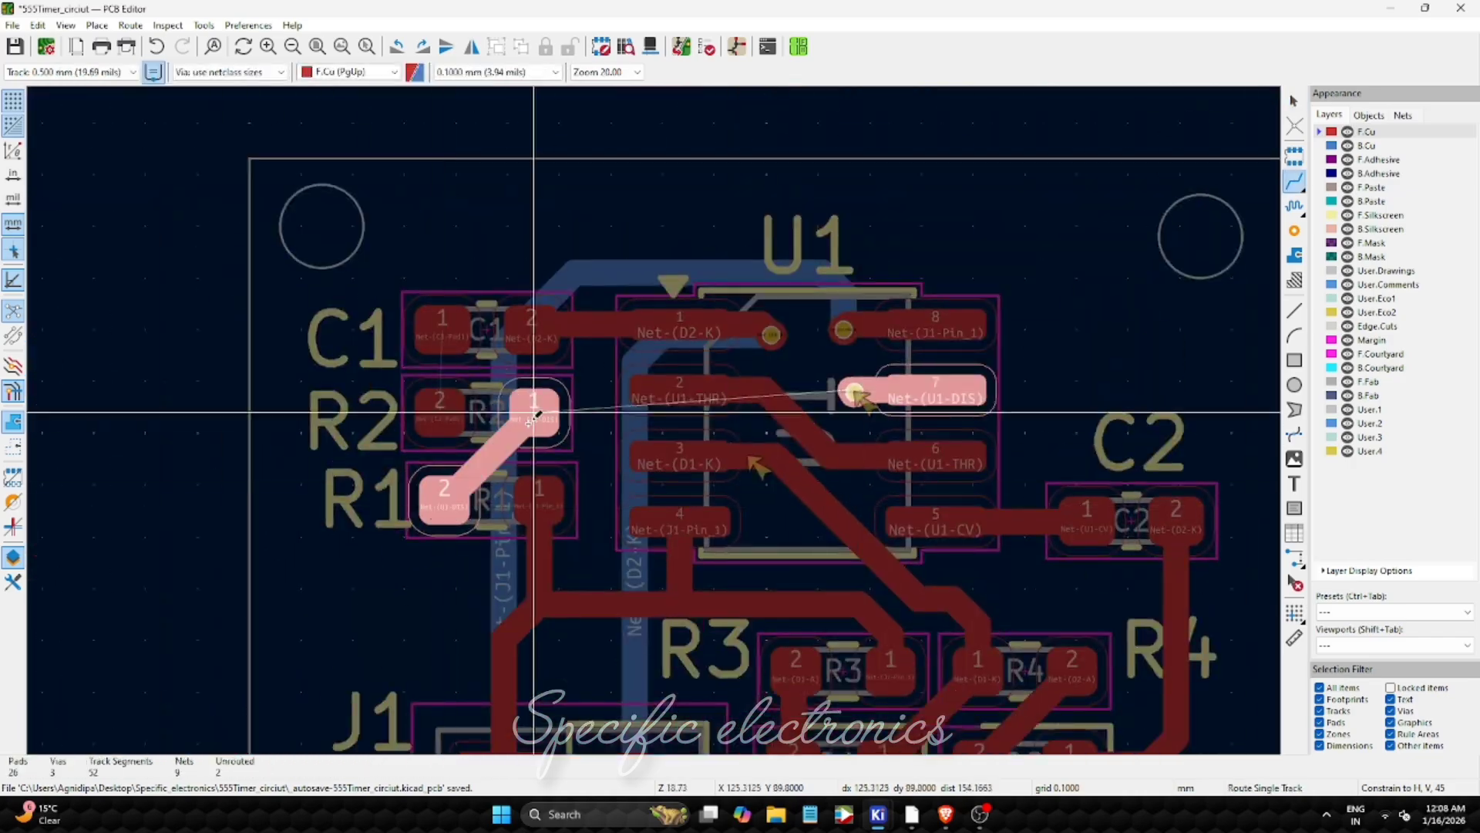
pyautogui.scroll(-5, 532, 417)
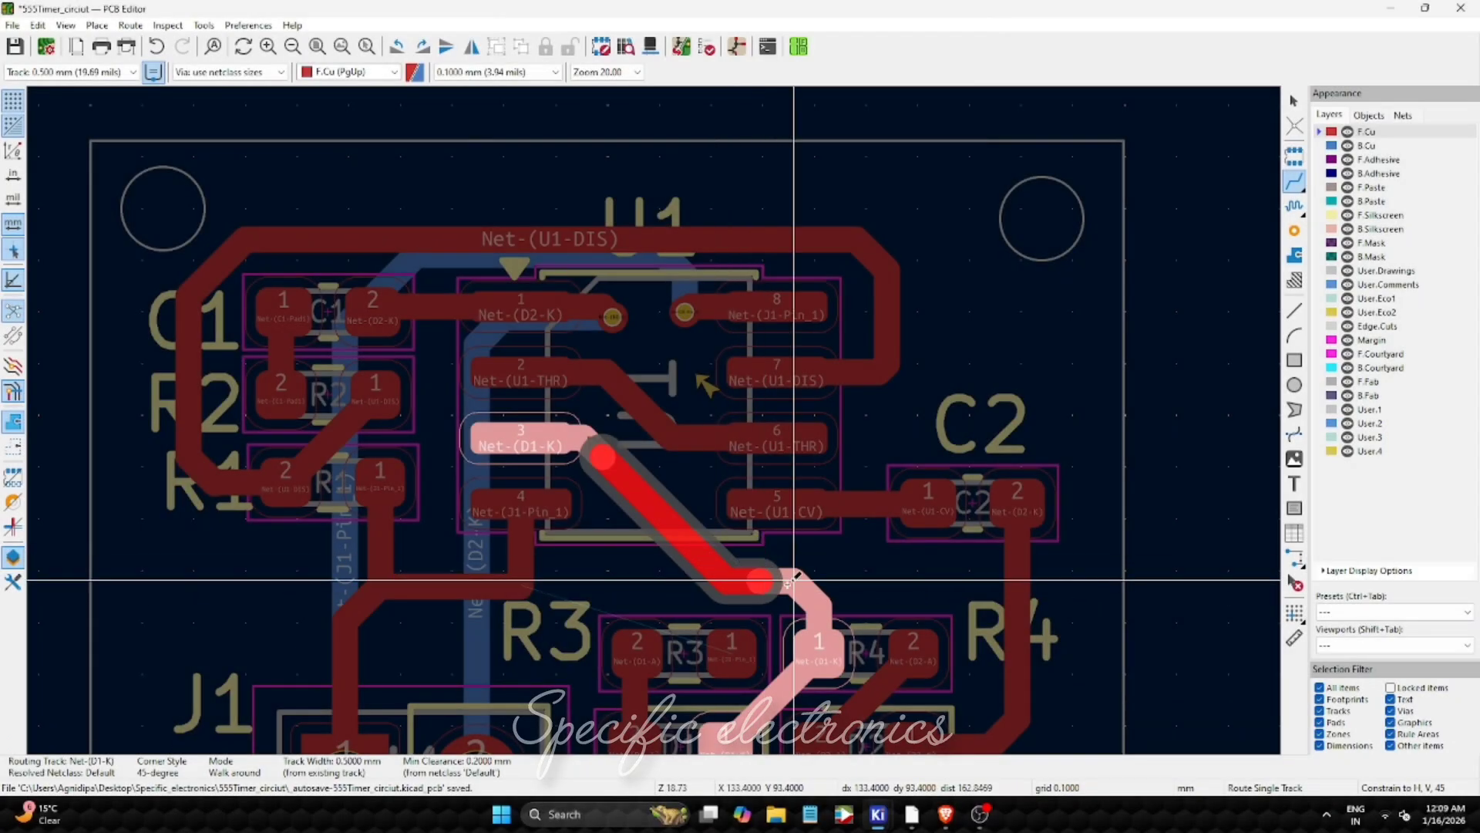
pyautogui.click(790, 580)
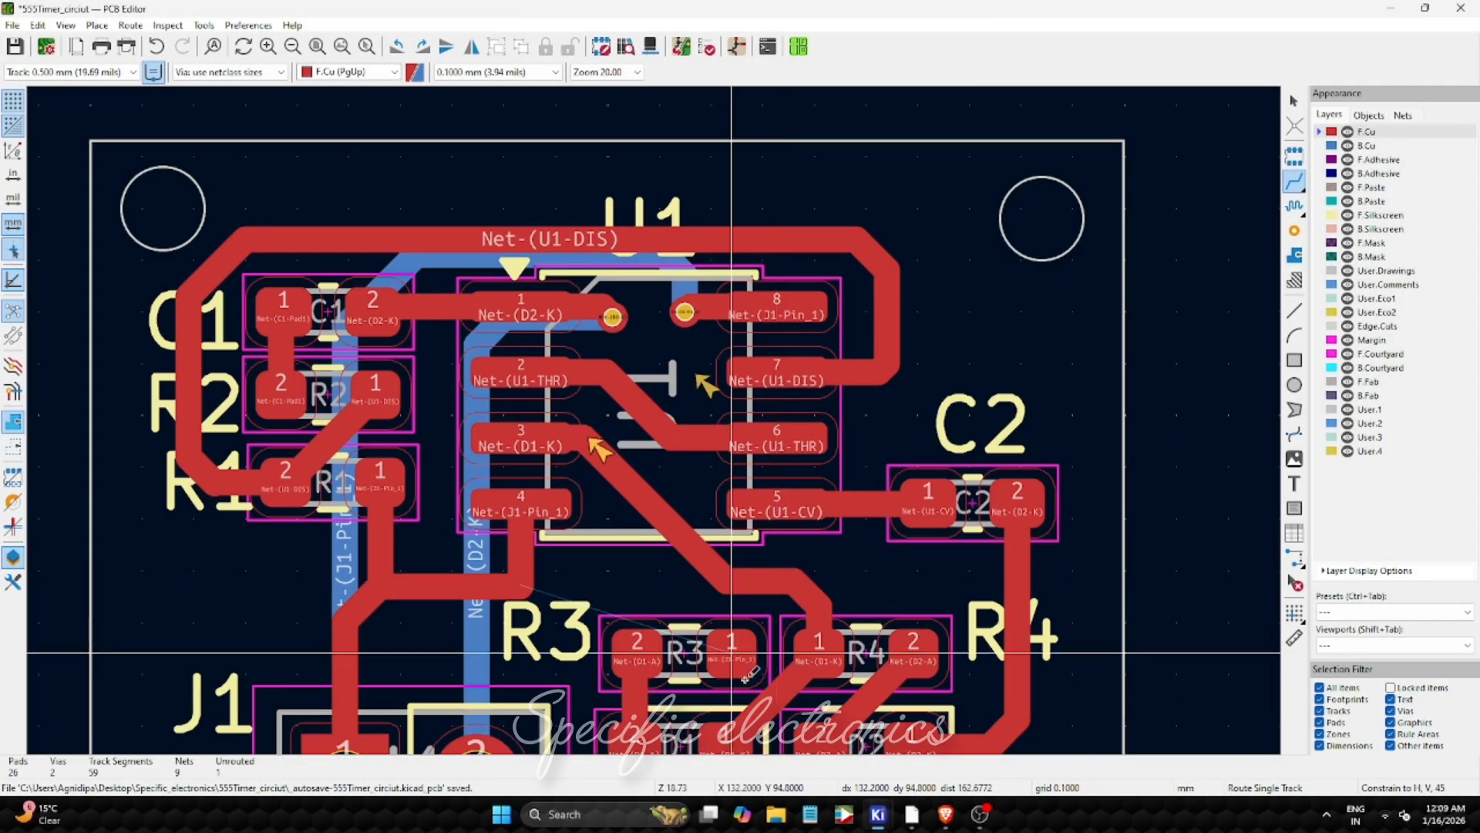
pyautogui.click(518, 585)
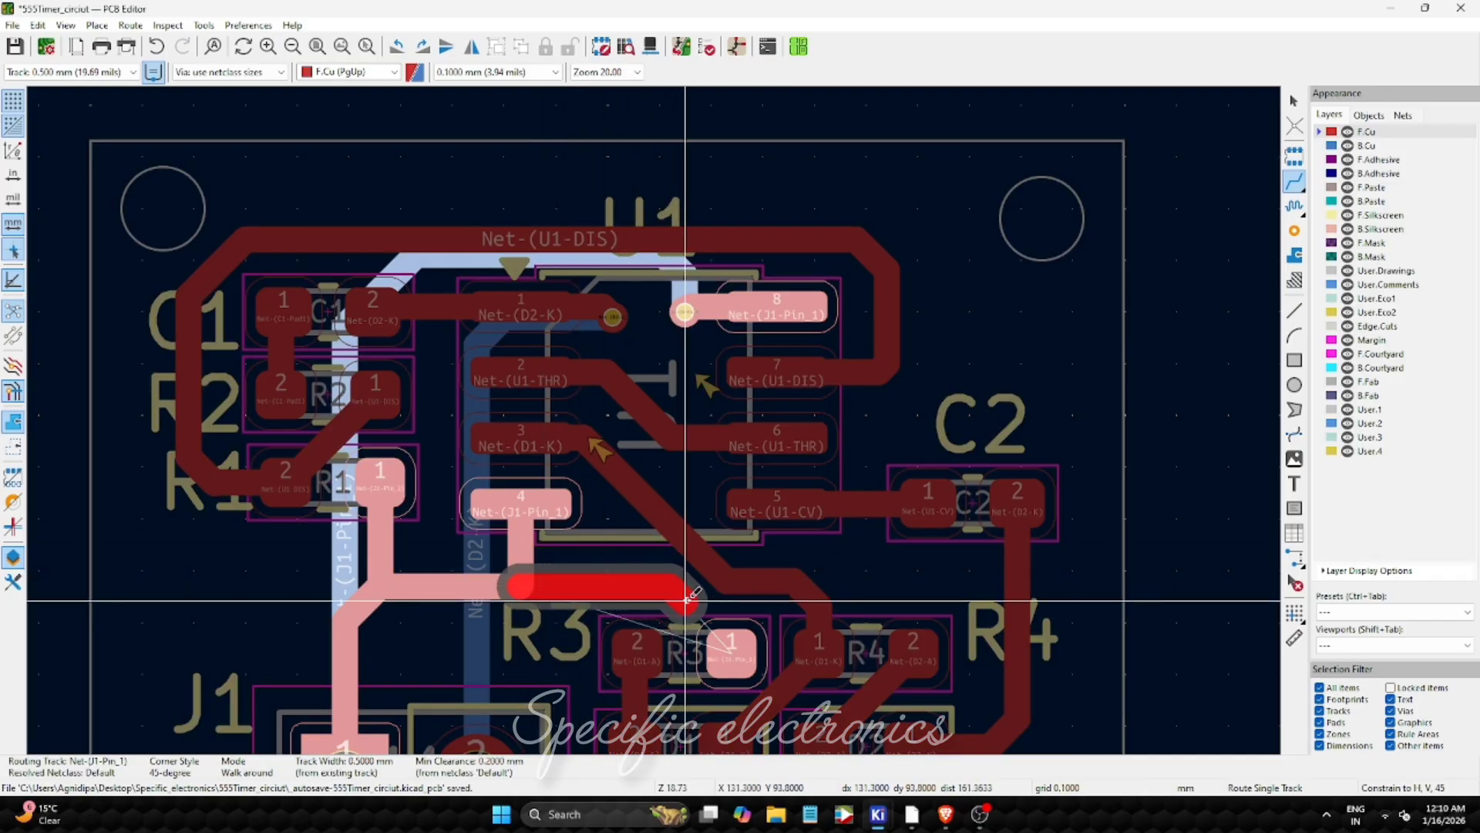
pyautogui.click(724, 648)
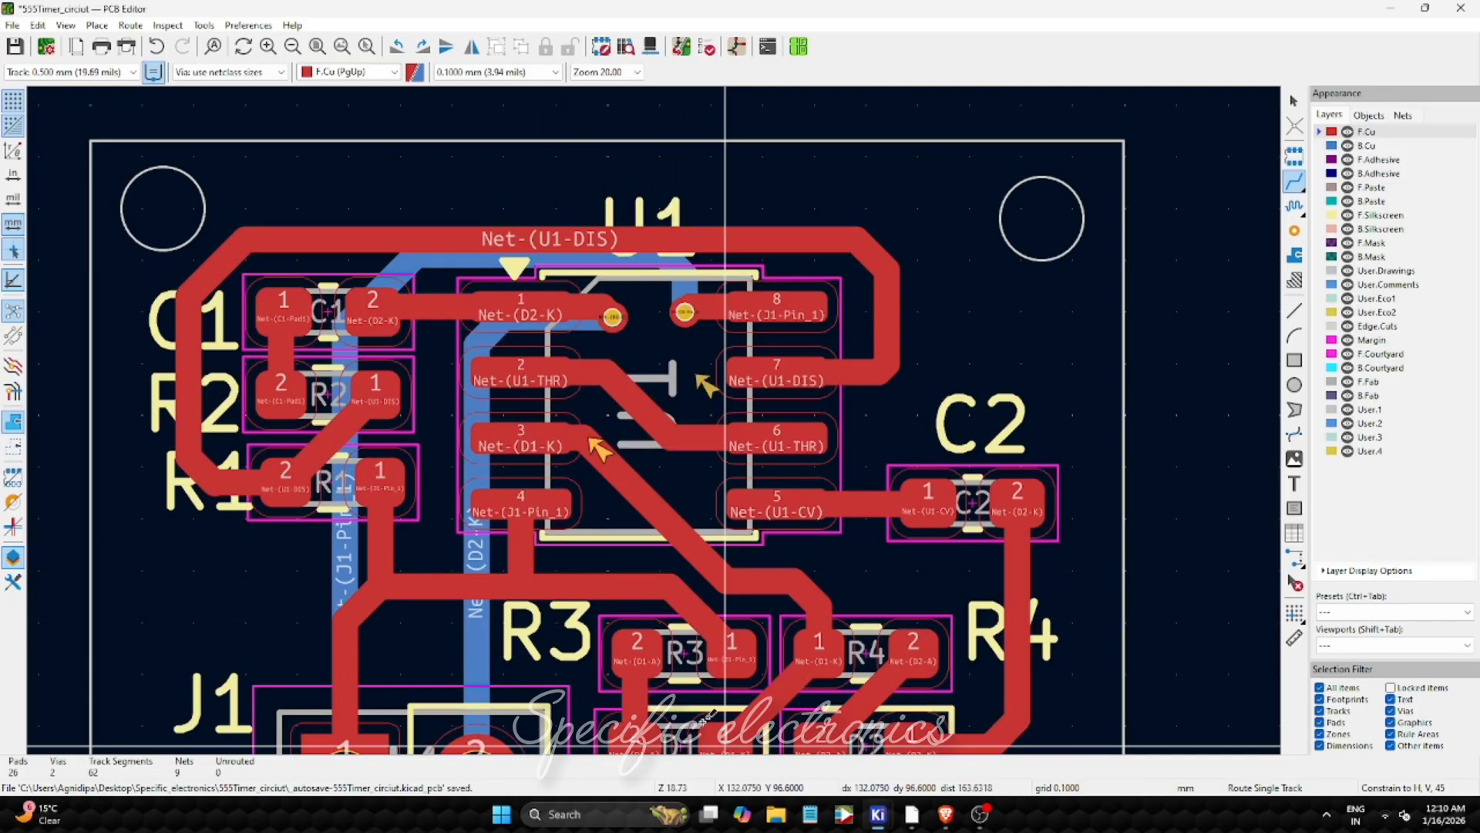
# - Run the design rules check on the routed board, close the checker and save the board file
pyautogui.click(706, 46)
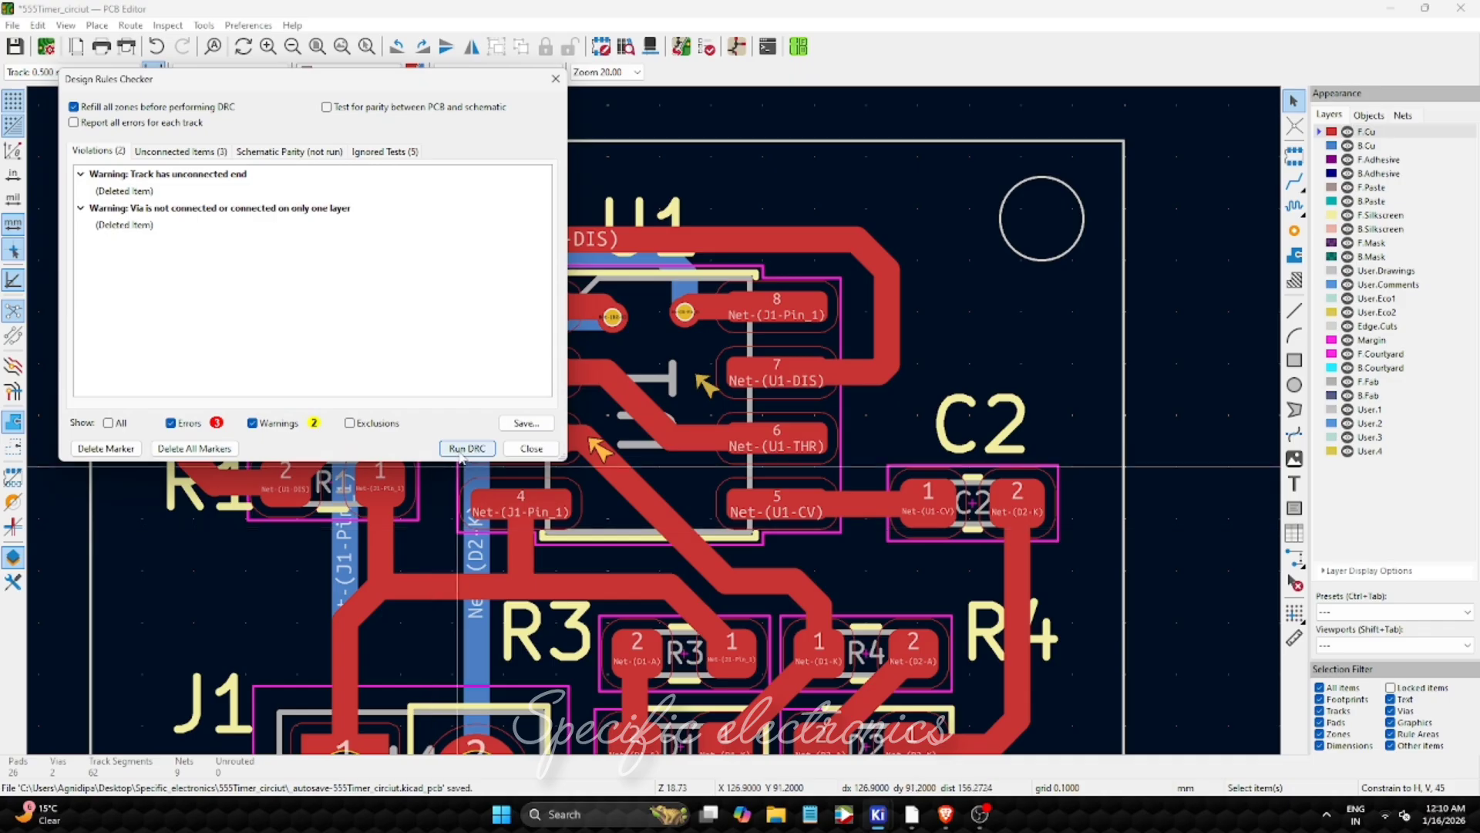
pyautogui.click(463, 448)
pyautogui.click(555, 80)
pyautogui.scroll(-4, 682, 451)
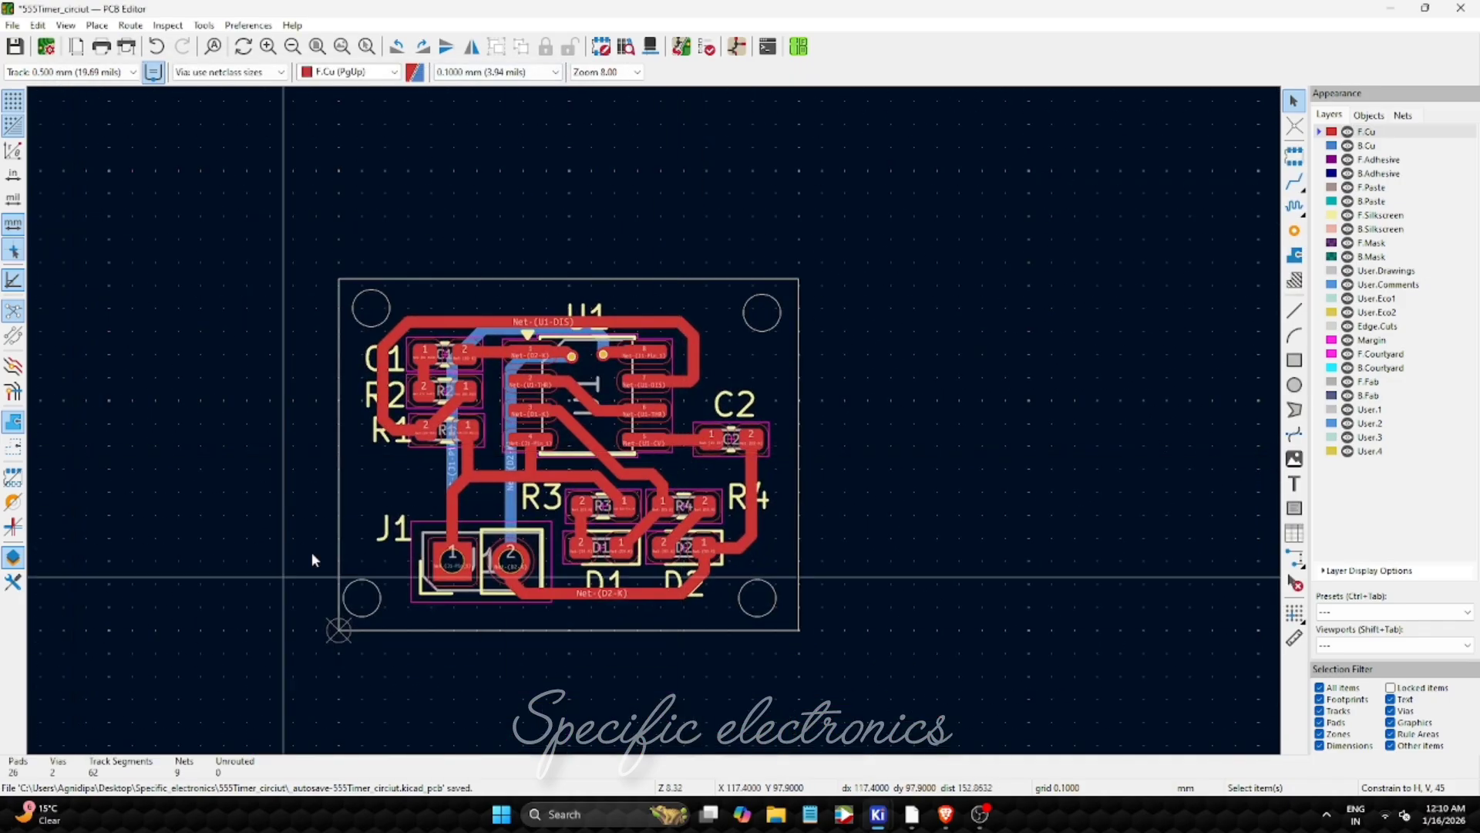
pyautogui.hotkey('ctrl', 's')
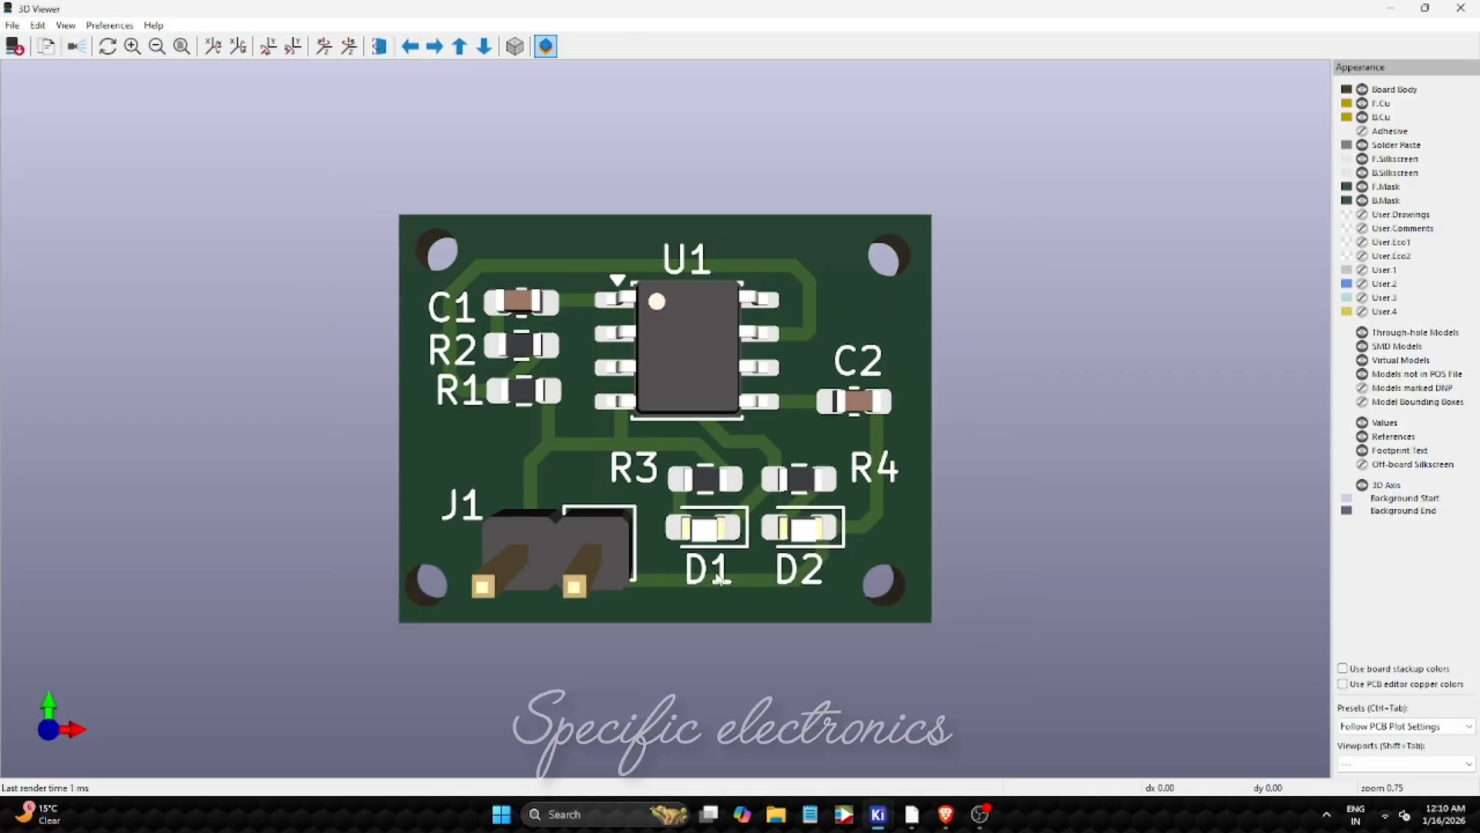
# - Inspect the back and front of the board in the 3D viewer, and close the viewer
pyautogui.hotkey('shift', 'z')
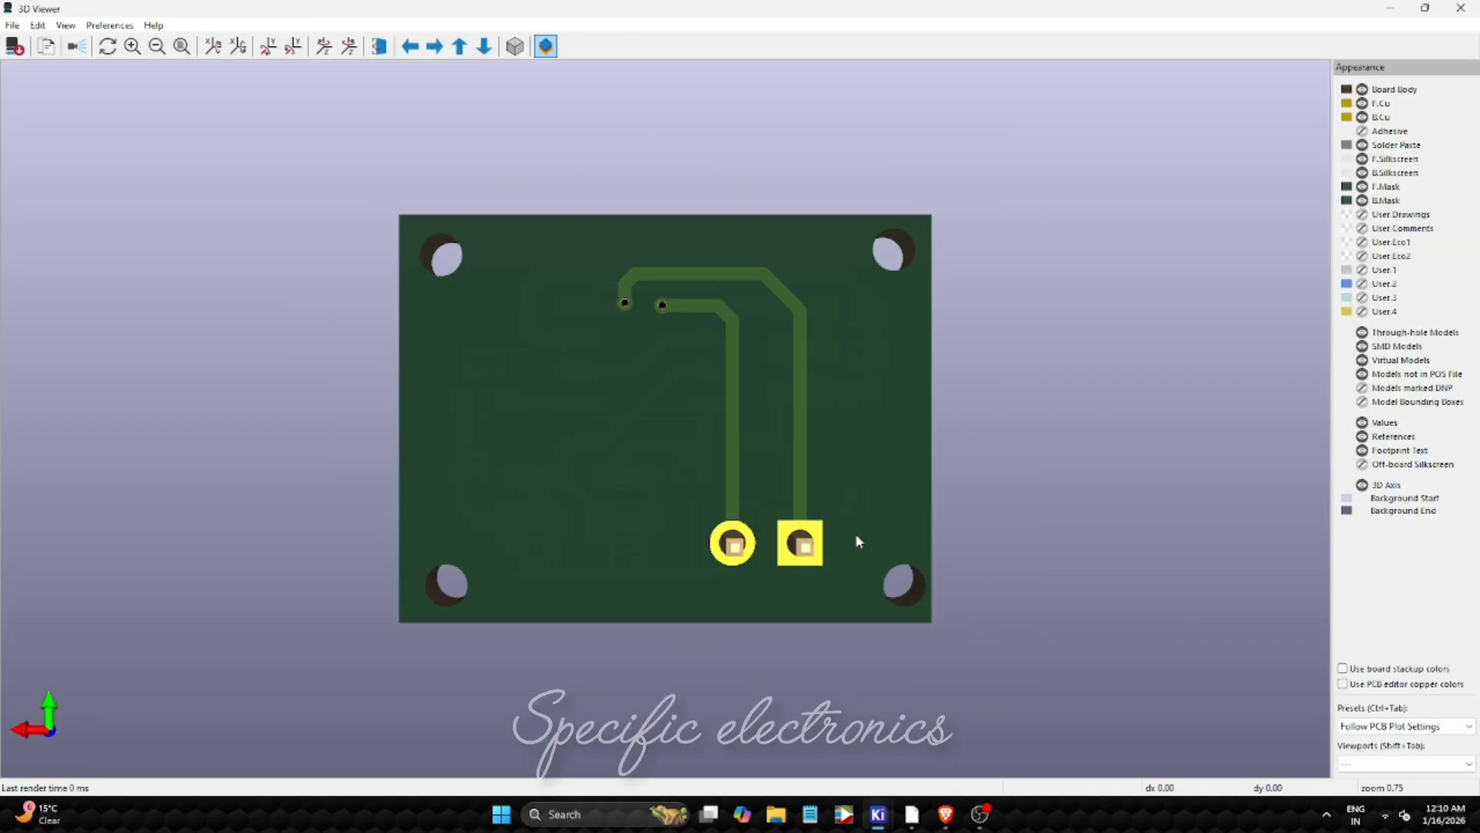
pyautogui.press('z')
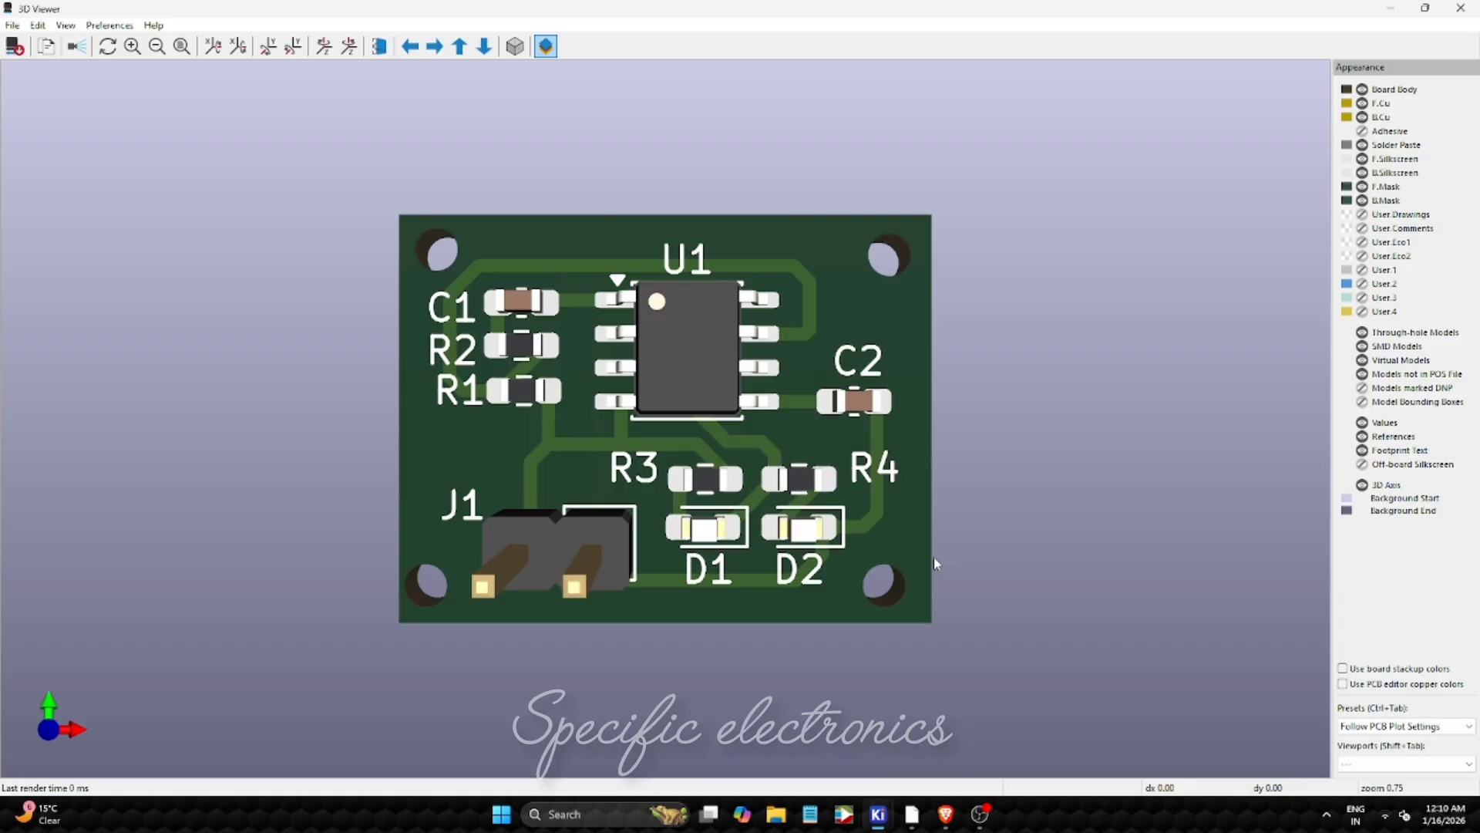
pyautogui.click(1463, 9)
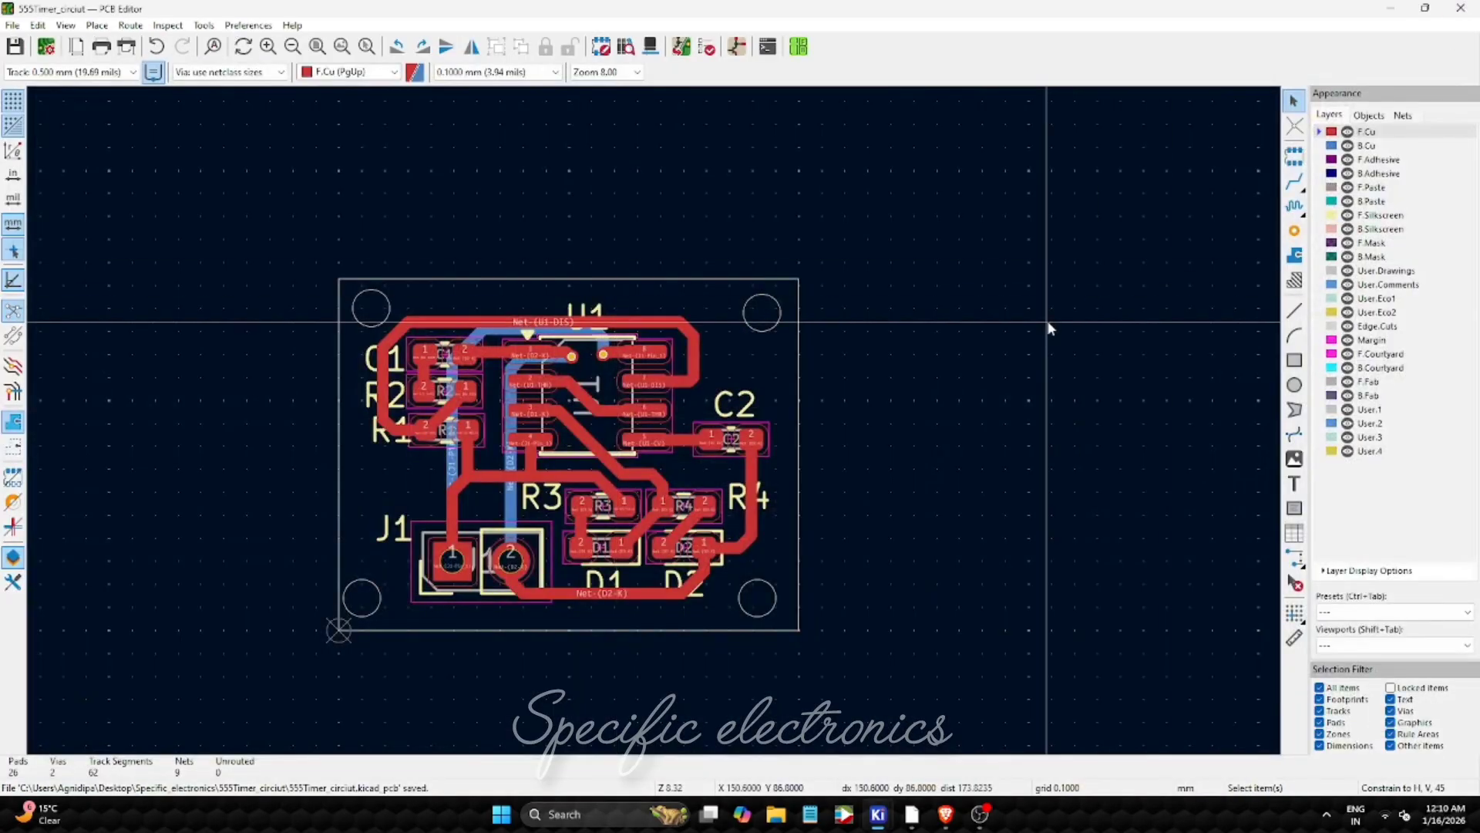
# - Add the text "Specific_Electronics" on the F.Silkscreen layer and place it across the middle of the board
pyautogui.moveTo(1048, 323); pyautogui.dragTo(1175, 289, button='middle')
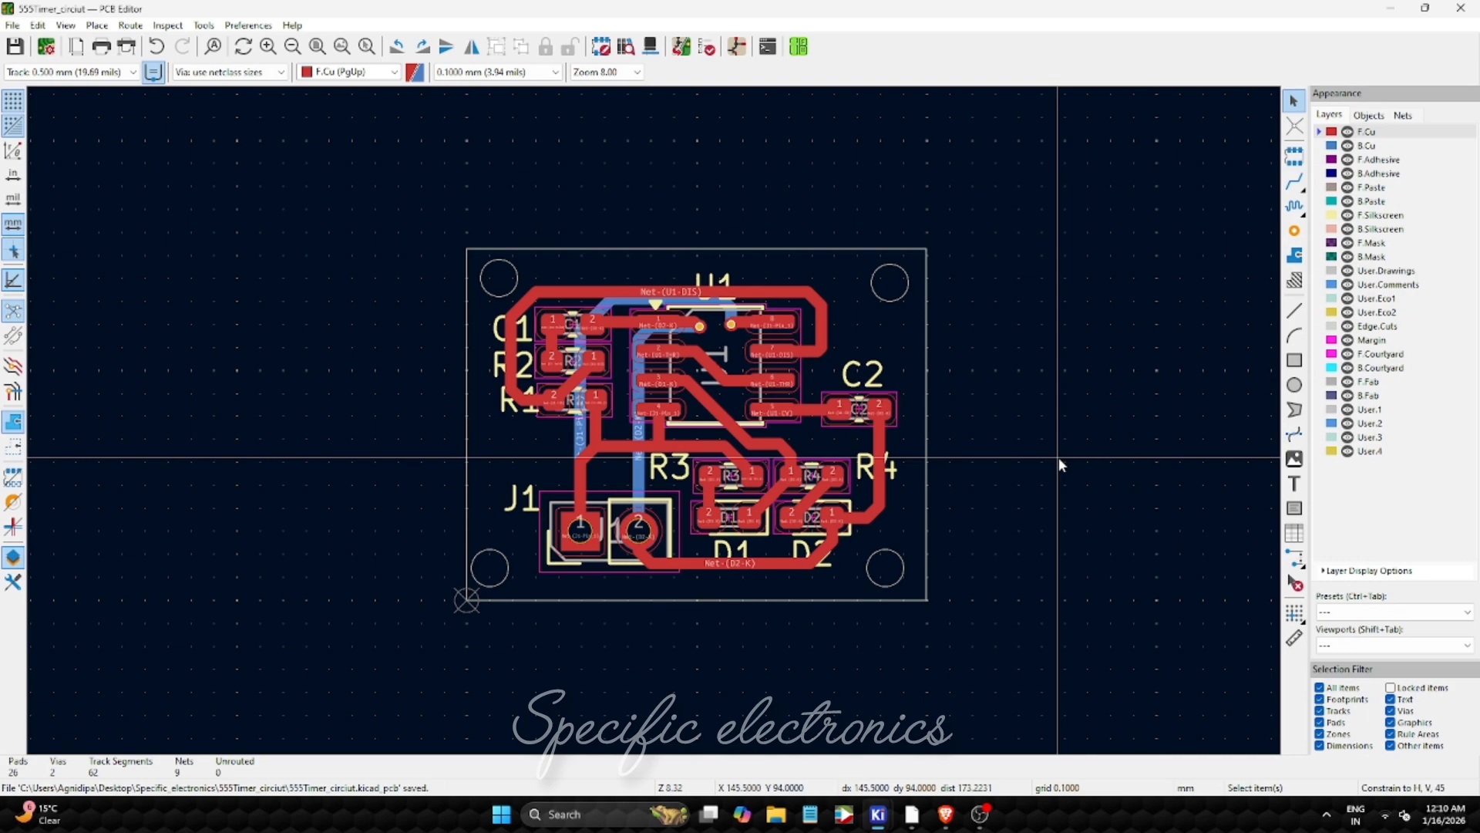
pyautogui.hotkey('ctrl', 'shift', 't')
pyautogui.click(1157, 509)
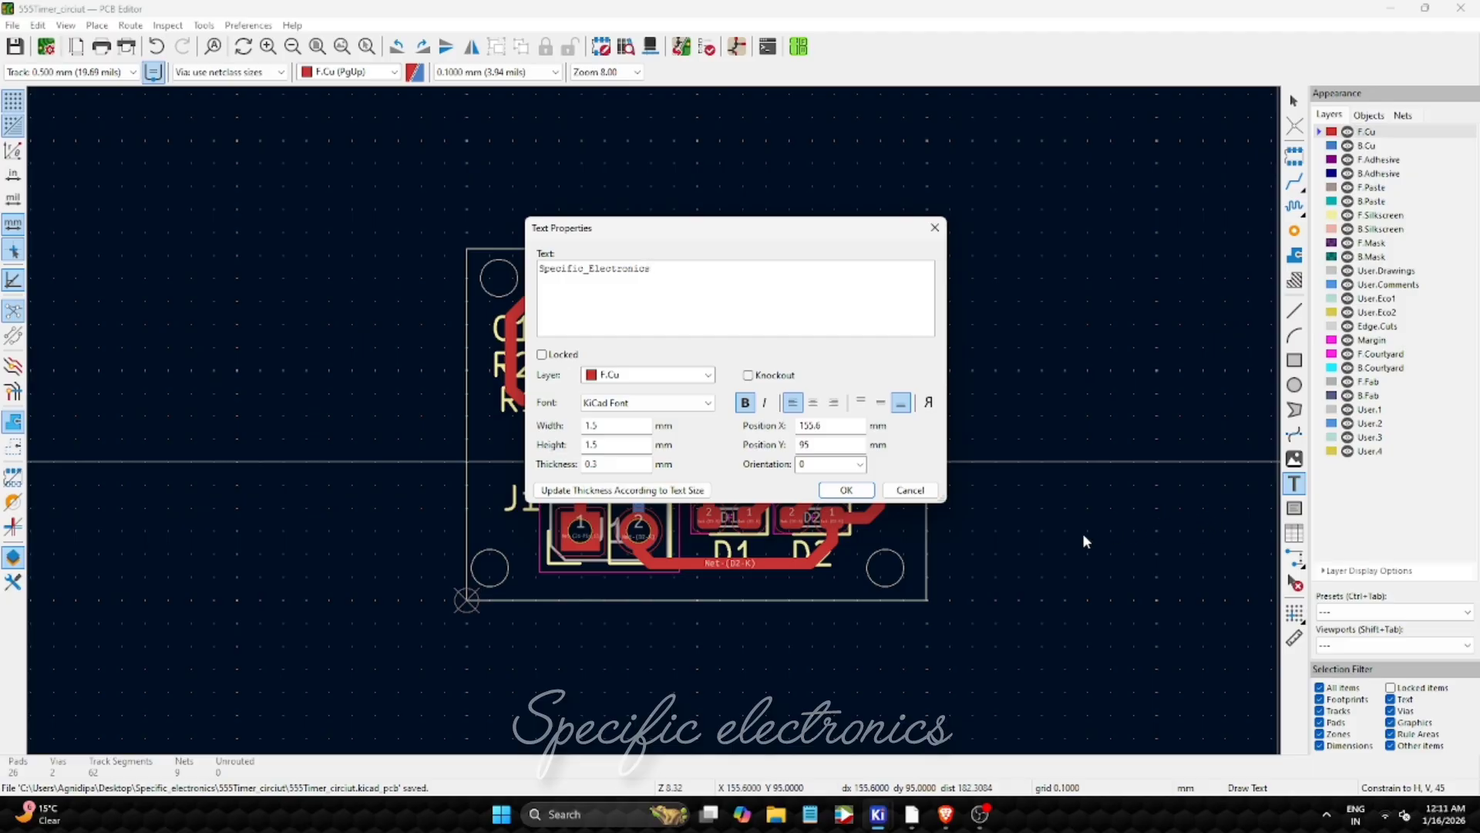
pyautogui.click(700, 377)
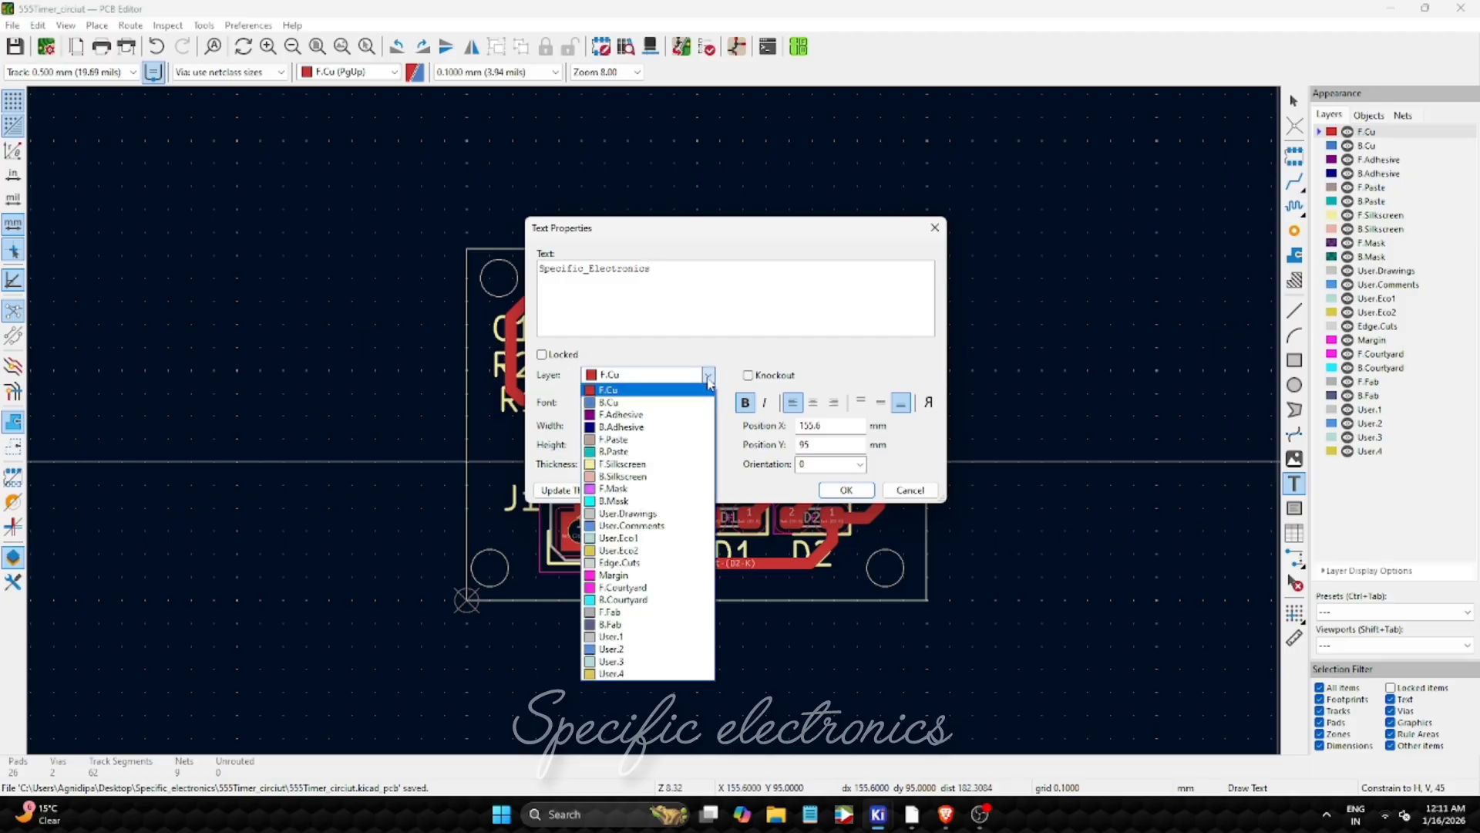
pyautogui.click(626, 464)
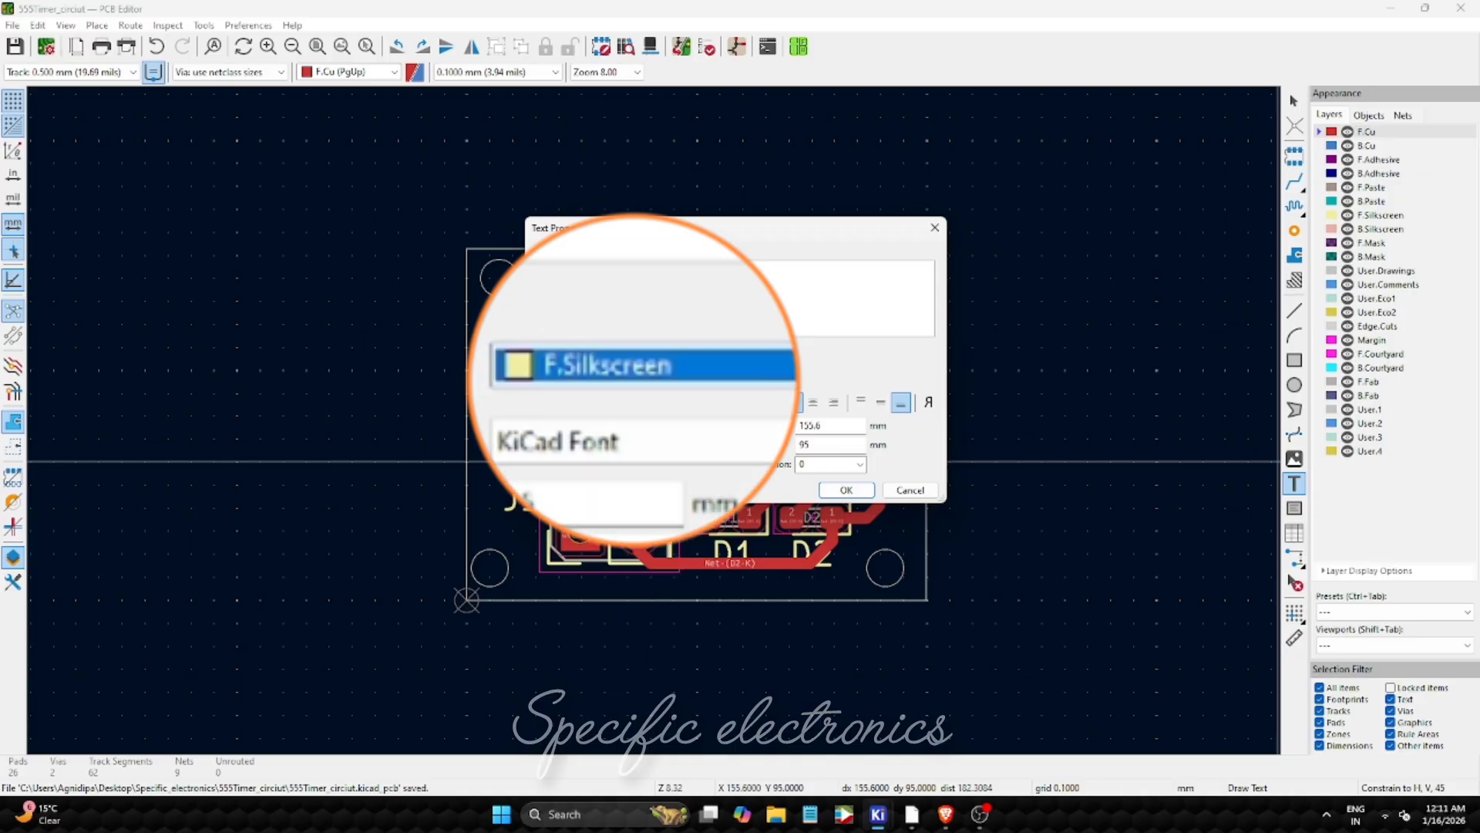
pyautogui.click(847, 491)
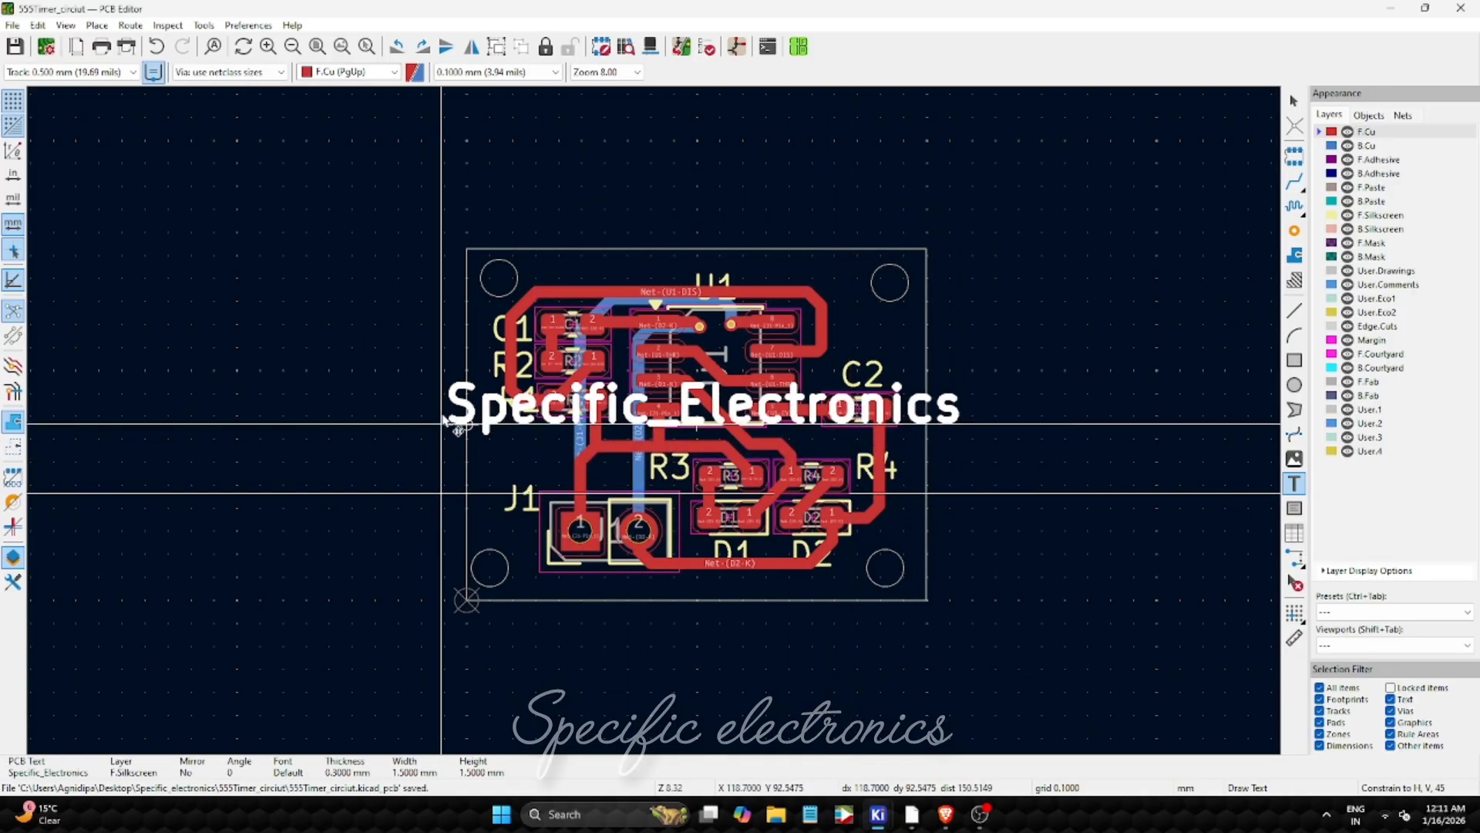
pyautogui.click(461, 459)
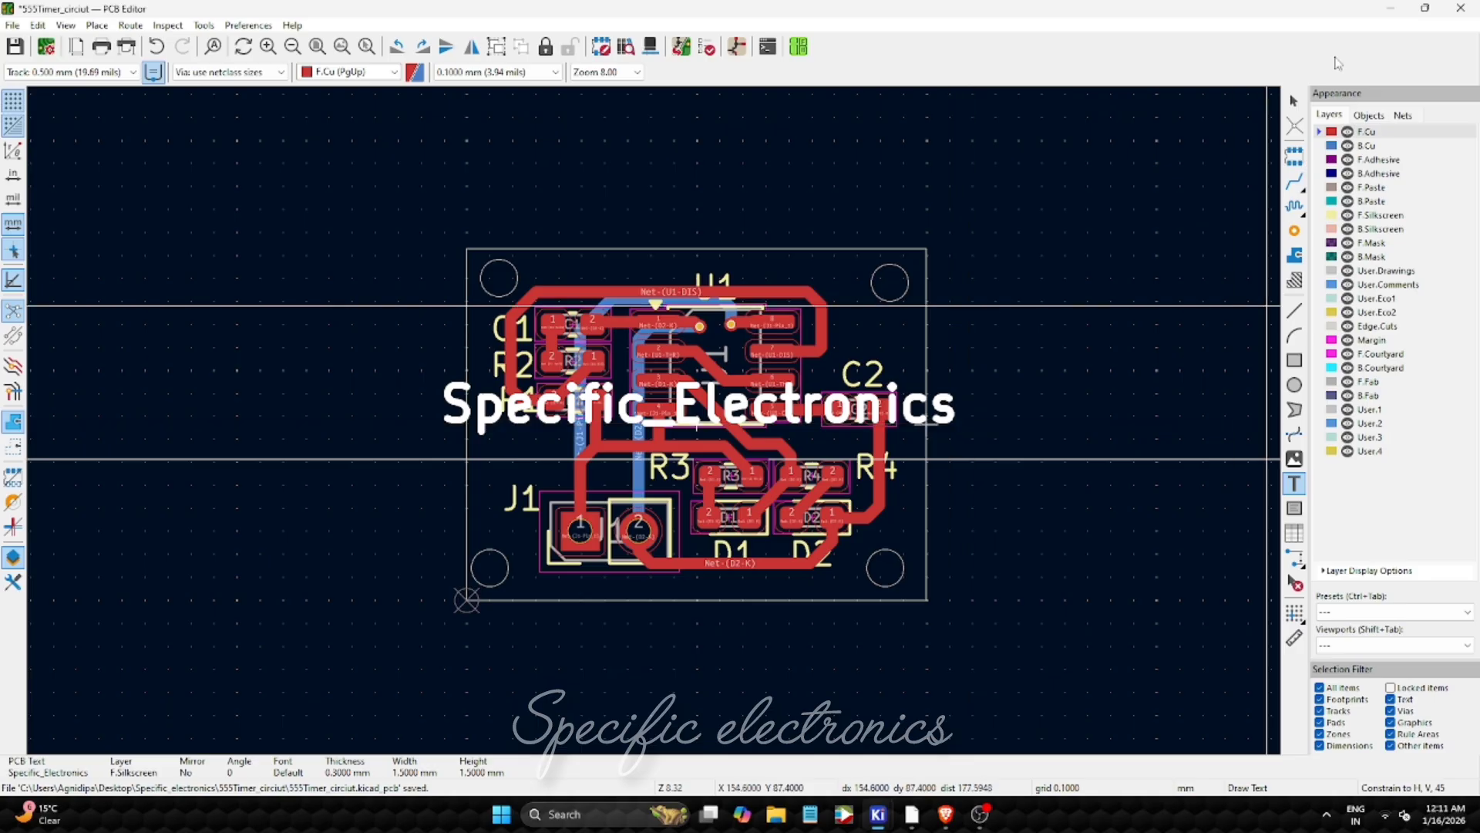
pyautogui.press('Escape')
# - Set the Specific_Electronics text's width and height to 0.7 mm and reduce its stroke thickness
pyautogui.doubleClick(799, 422)
pyautogui.click(706, 80)
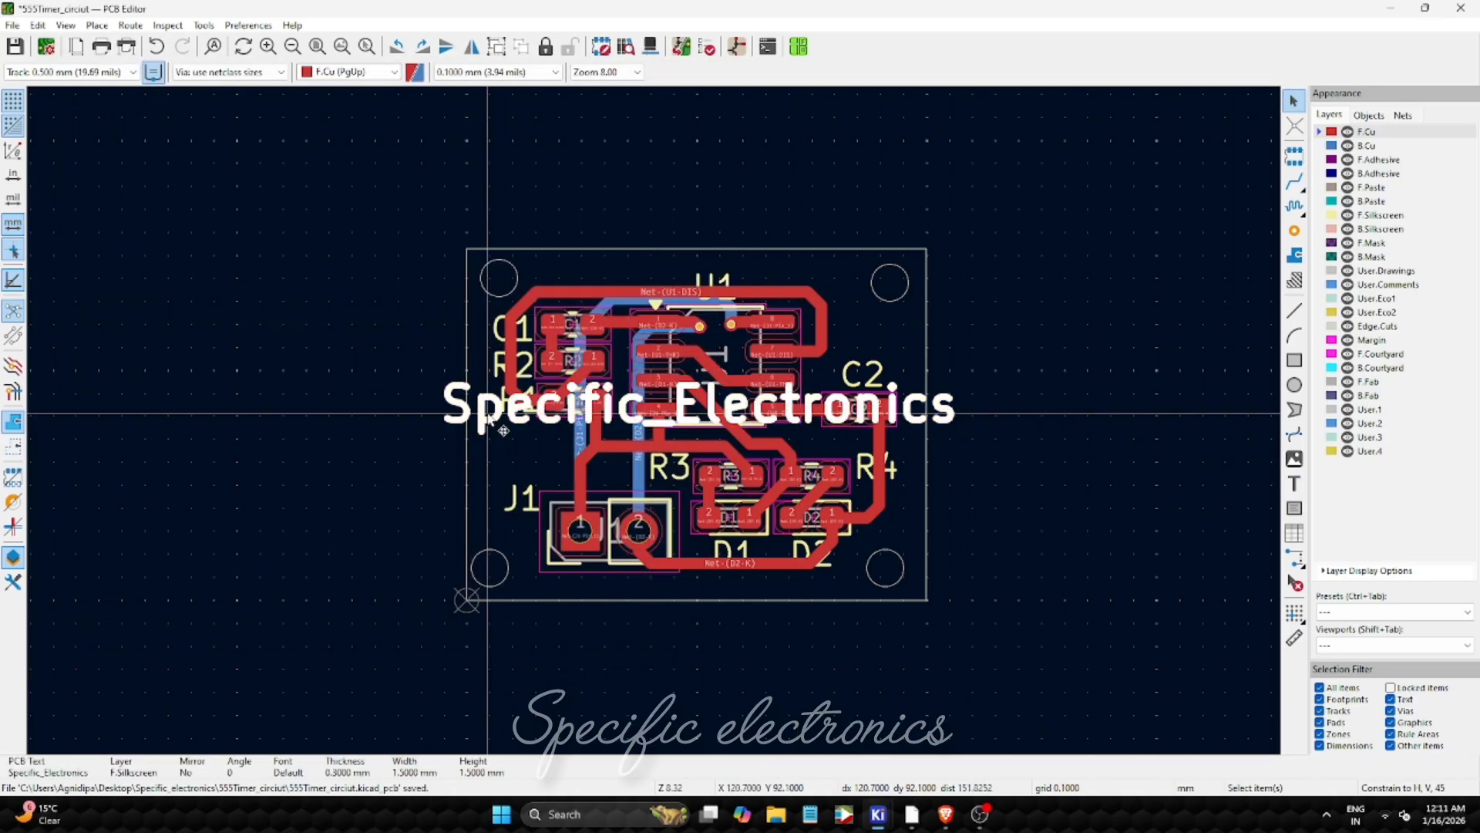
pyautogui.doubleClick(713, 421)
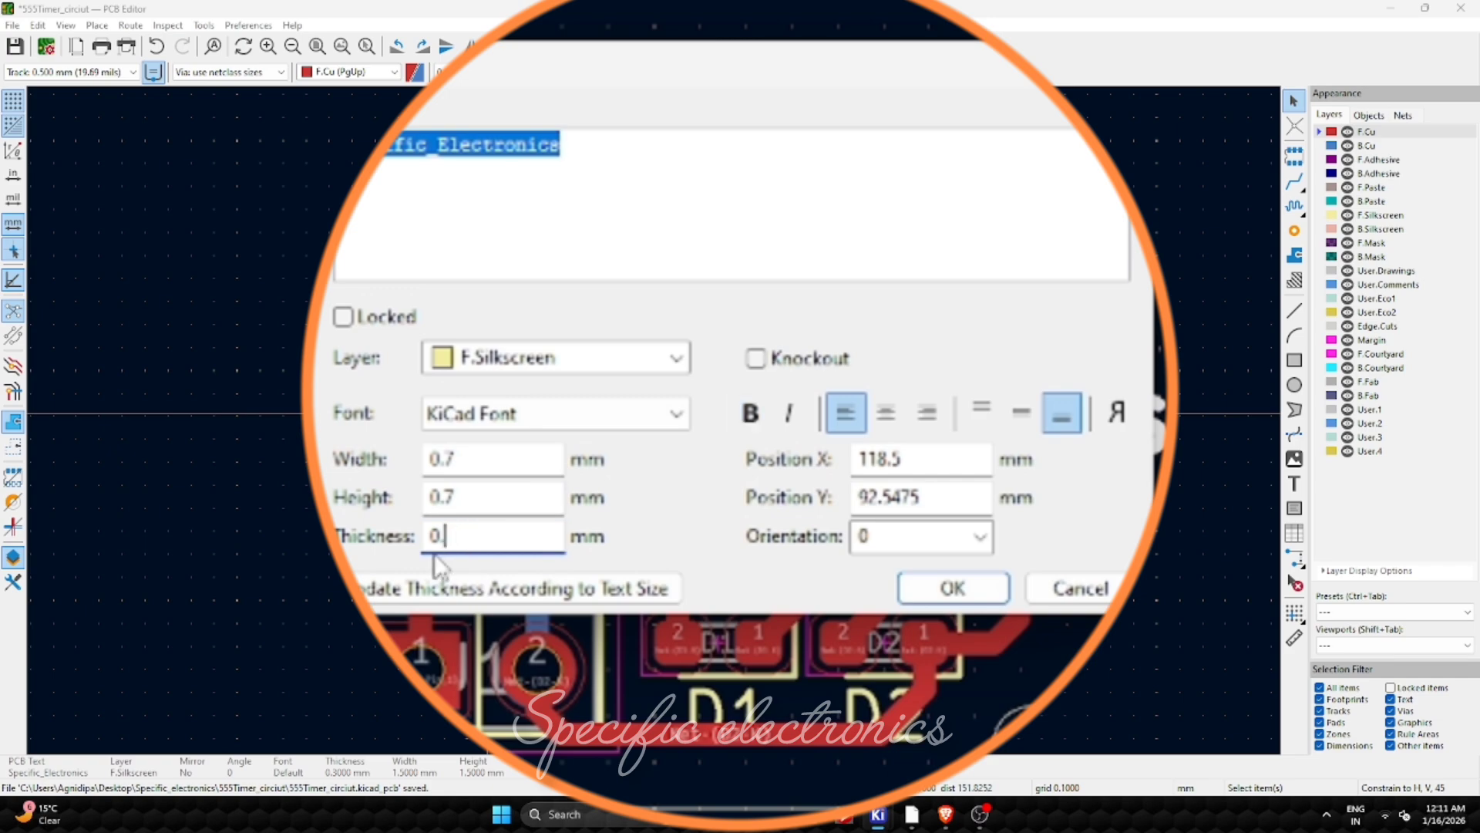
pyautogui.click(925, 578)
# - Move the Specific_Electronics text to the board's upper edge, above U1 and between the two upper corner holes
pyautogui.moveTo(464, 416); pyautogui.dragTo(562, 279)
pyautogui.scroll(3, 692, 258)
pyautogui.moveTo(701, 476); pyautogui.dragTo(961, 561)
pyautogui.scroll(-1, 1074, 560)
# - Check the text's placement in the 3D viewer, and shift it slightly to the right on the board layout
pyautogui.hotkey('alt', '3')
pyautogui.scroll(-2, 946, 469)
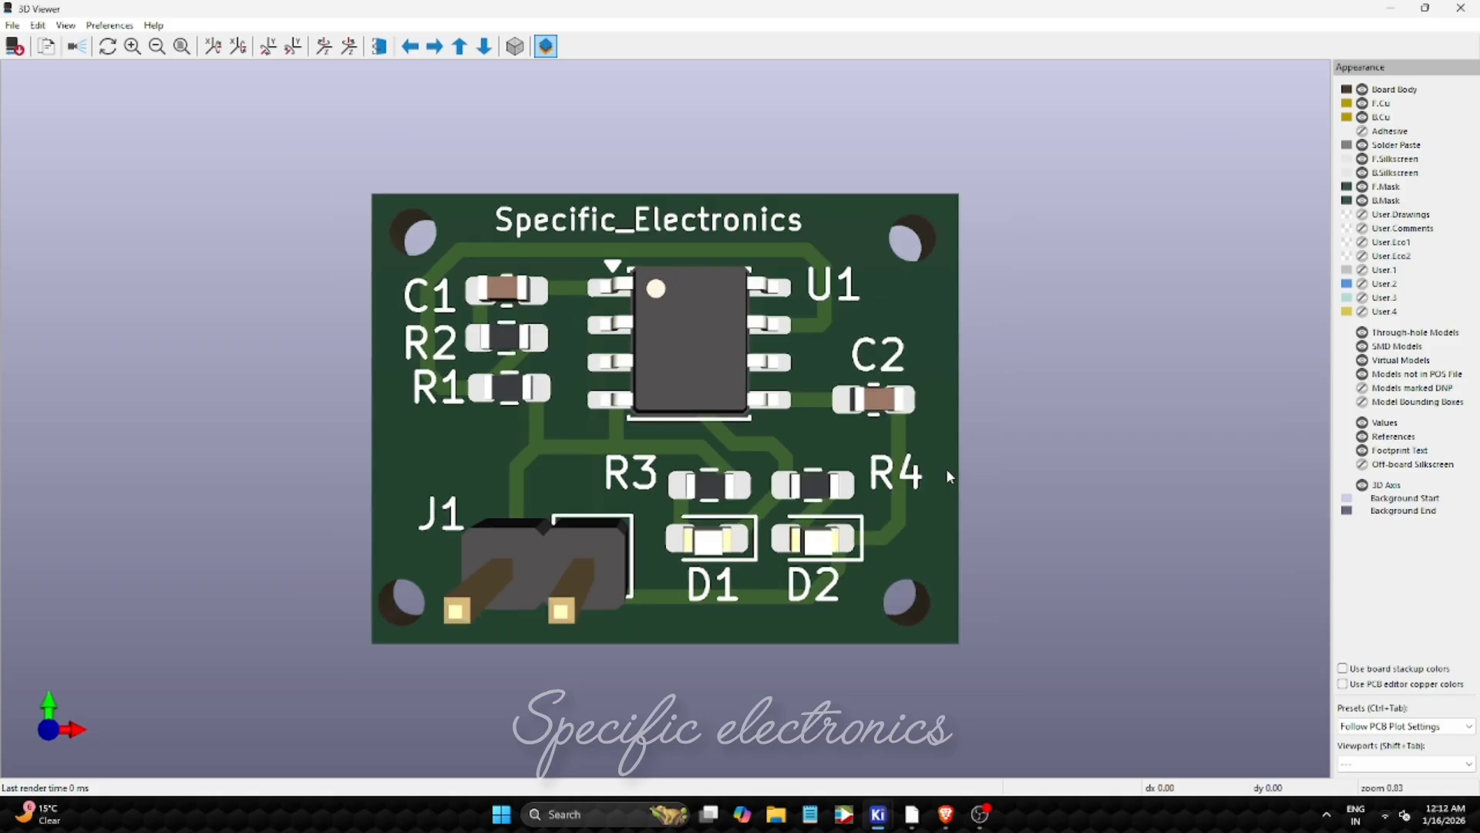
pyautogui.click(1461, 8)
pyautogui.moveTo(182, 362); pyautogui.dragTo(197, 362)
# - Inspect the front and back of the board with the repositioned text in the 3D viewer
pyautogui.hotkey('alt', '3')
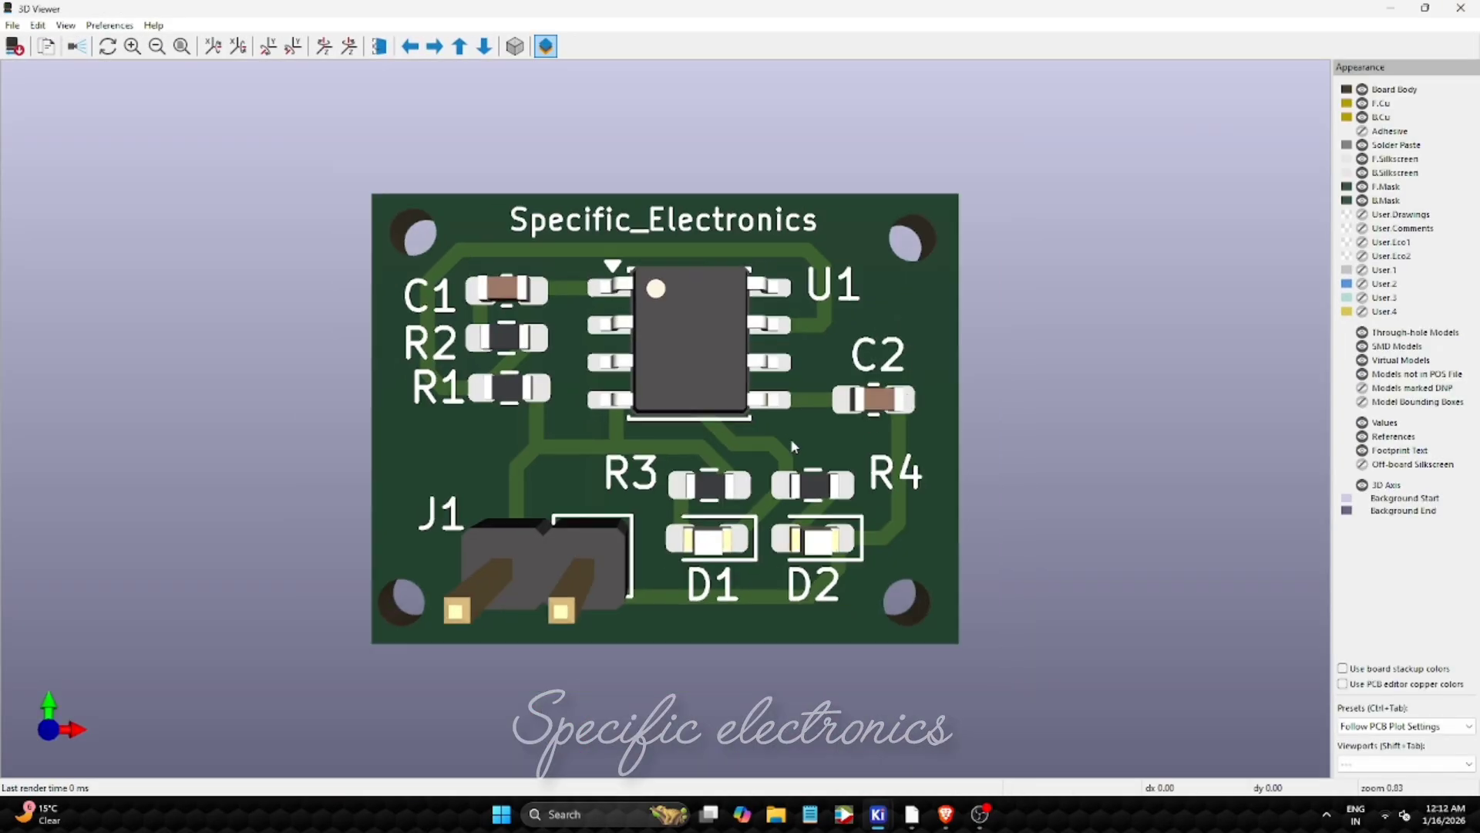
pyautogui.hotkey('shift', 'z')
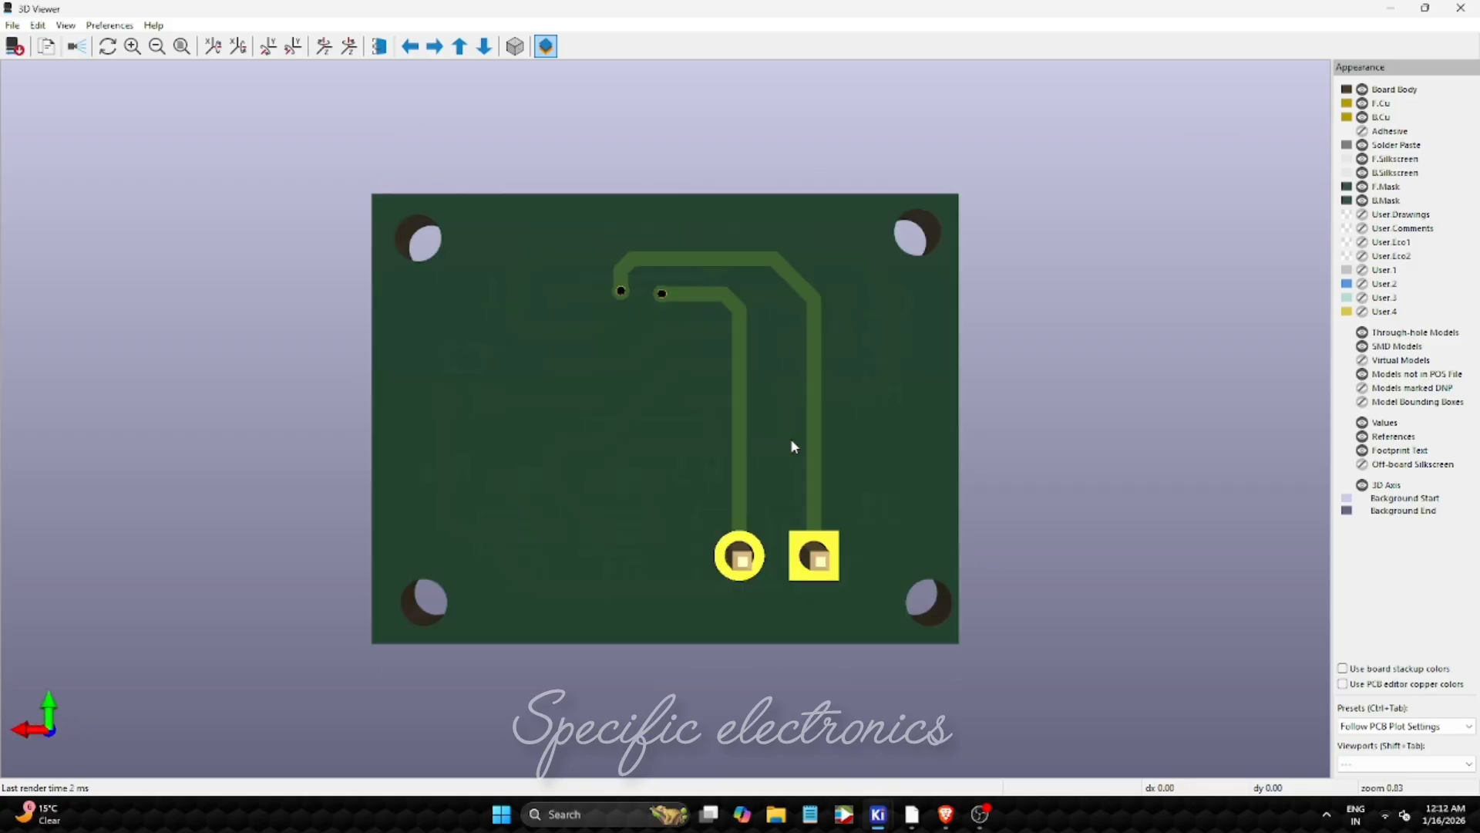
pyautogui.press('z')
pyautogui.scroll(-3, 787, 493)
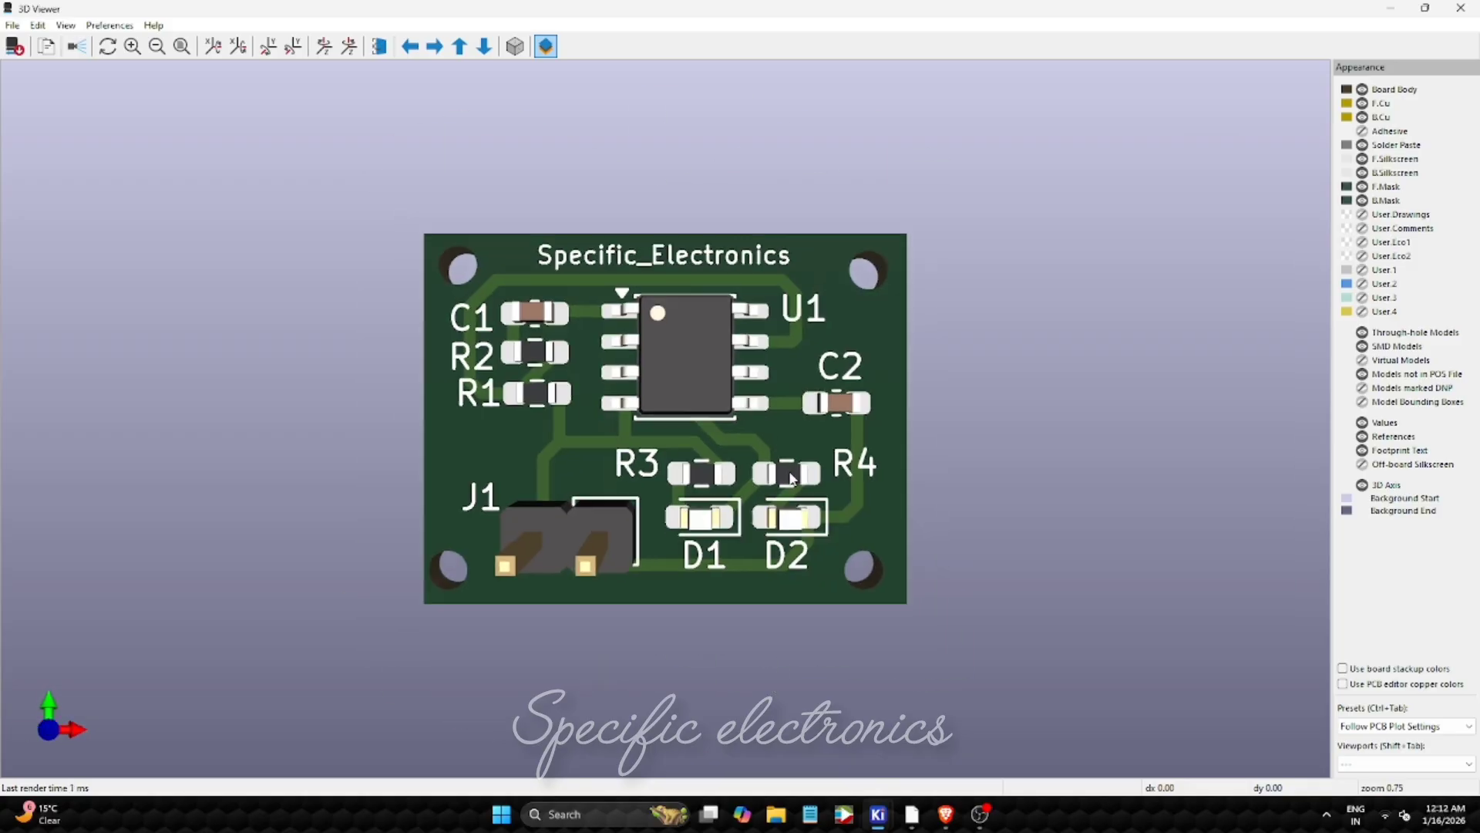
pyautogui.scroll(2, 793, 501)
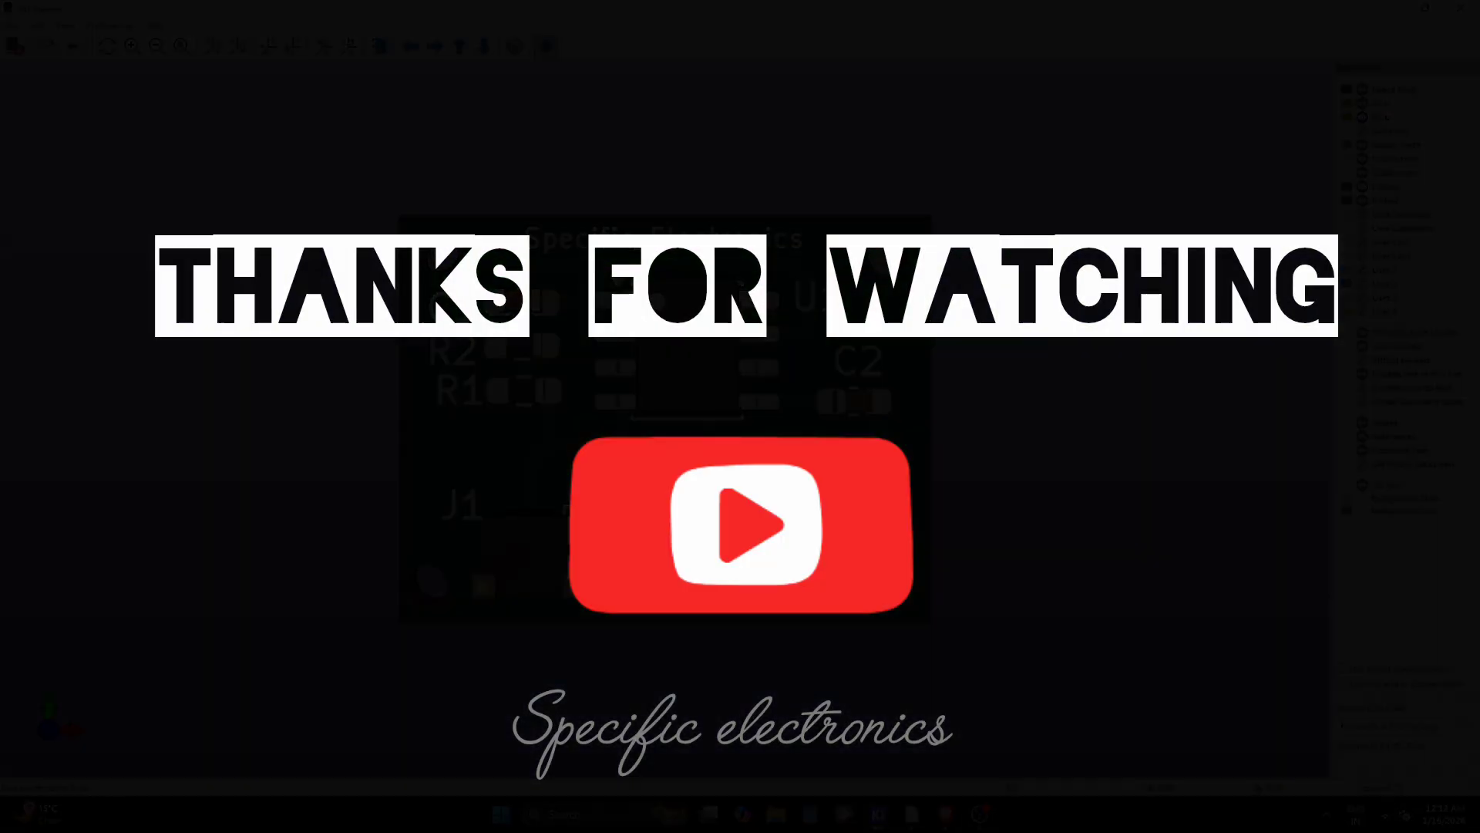